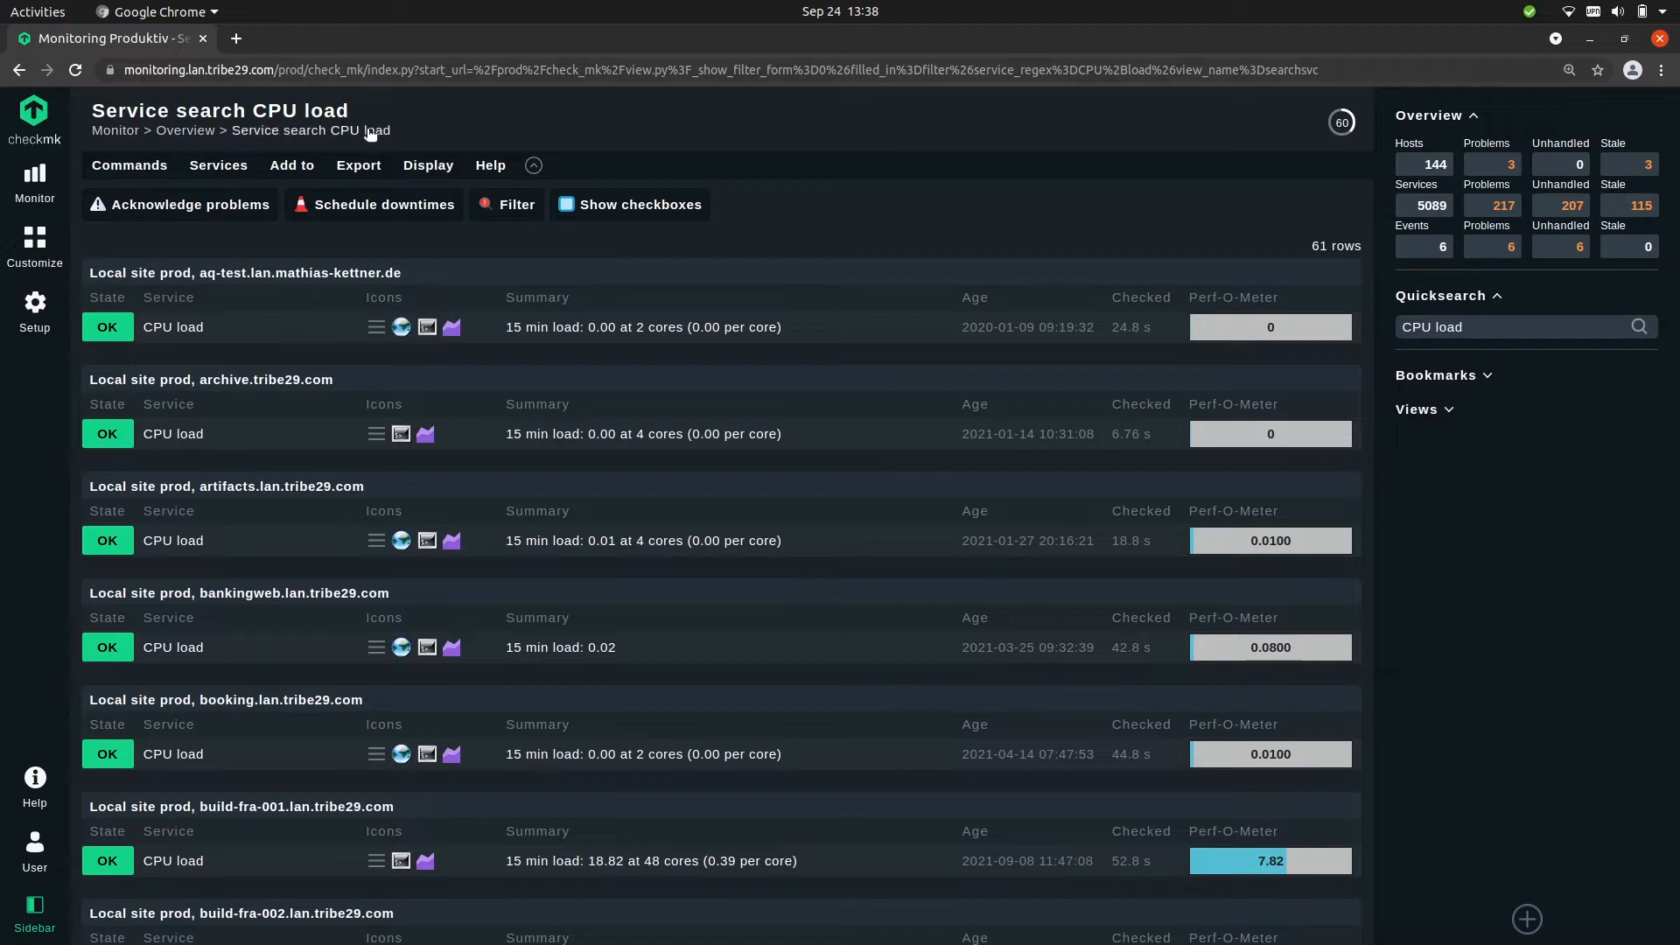
# Customize the service search view by removing both grouping columns, Site alias and Hostname, and save it back to the view
pyautogui.click(417, 168)
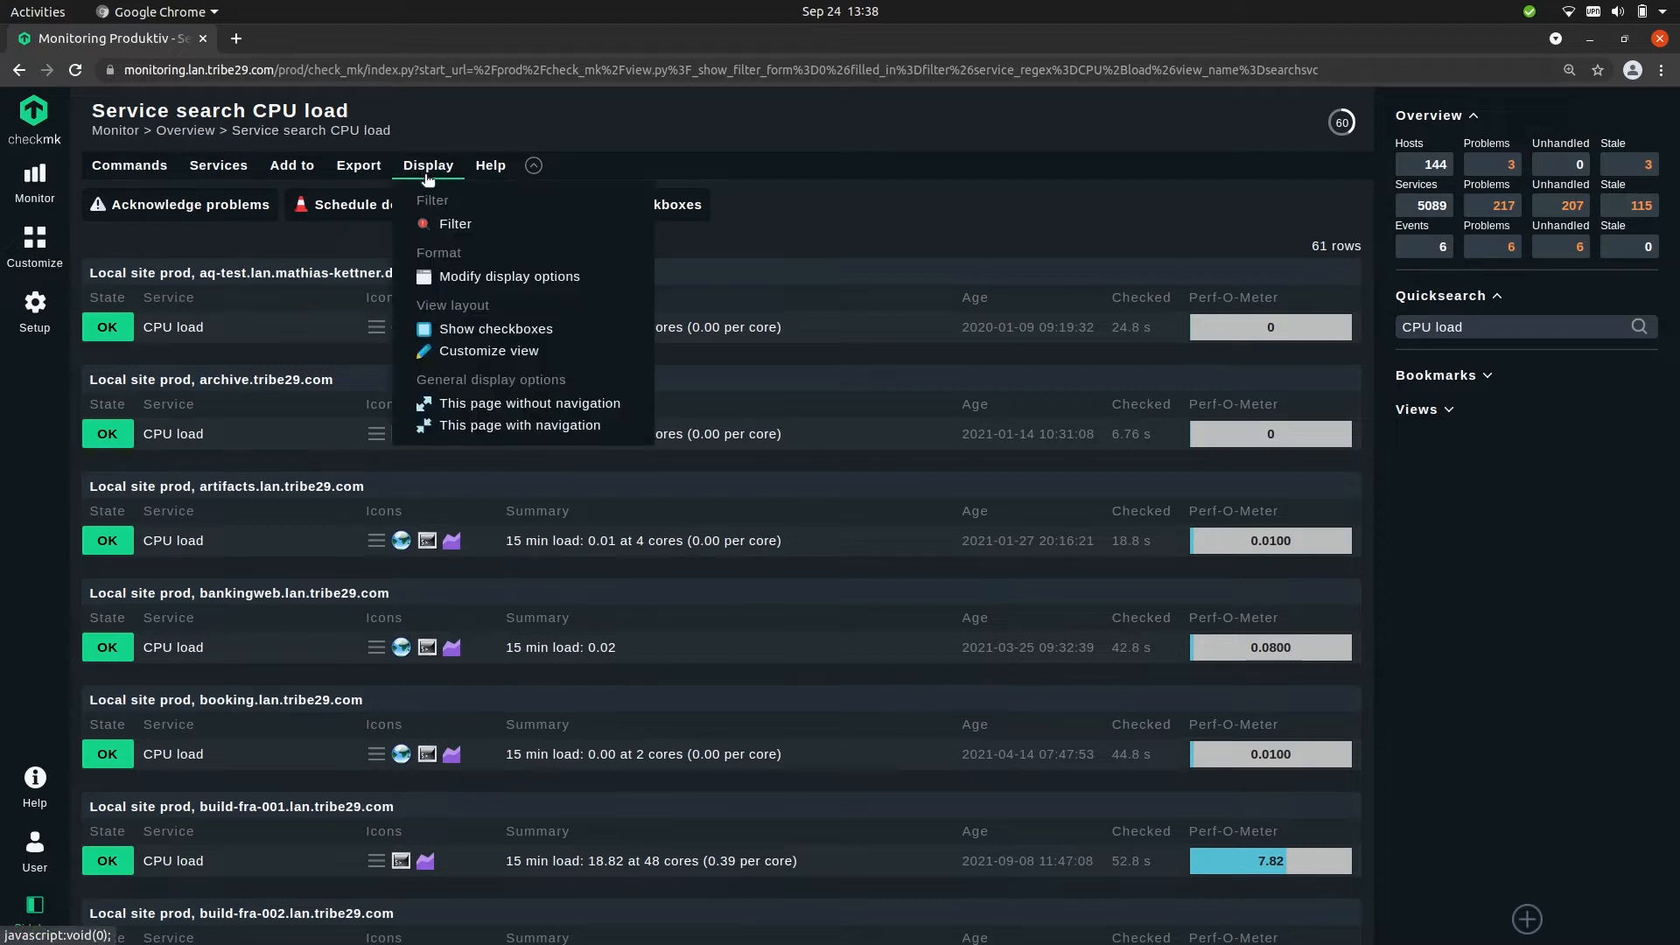
pyautogui.click(492, 352)
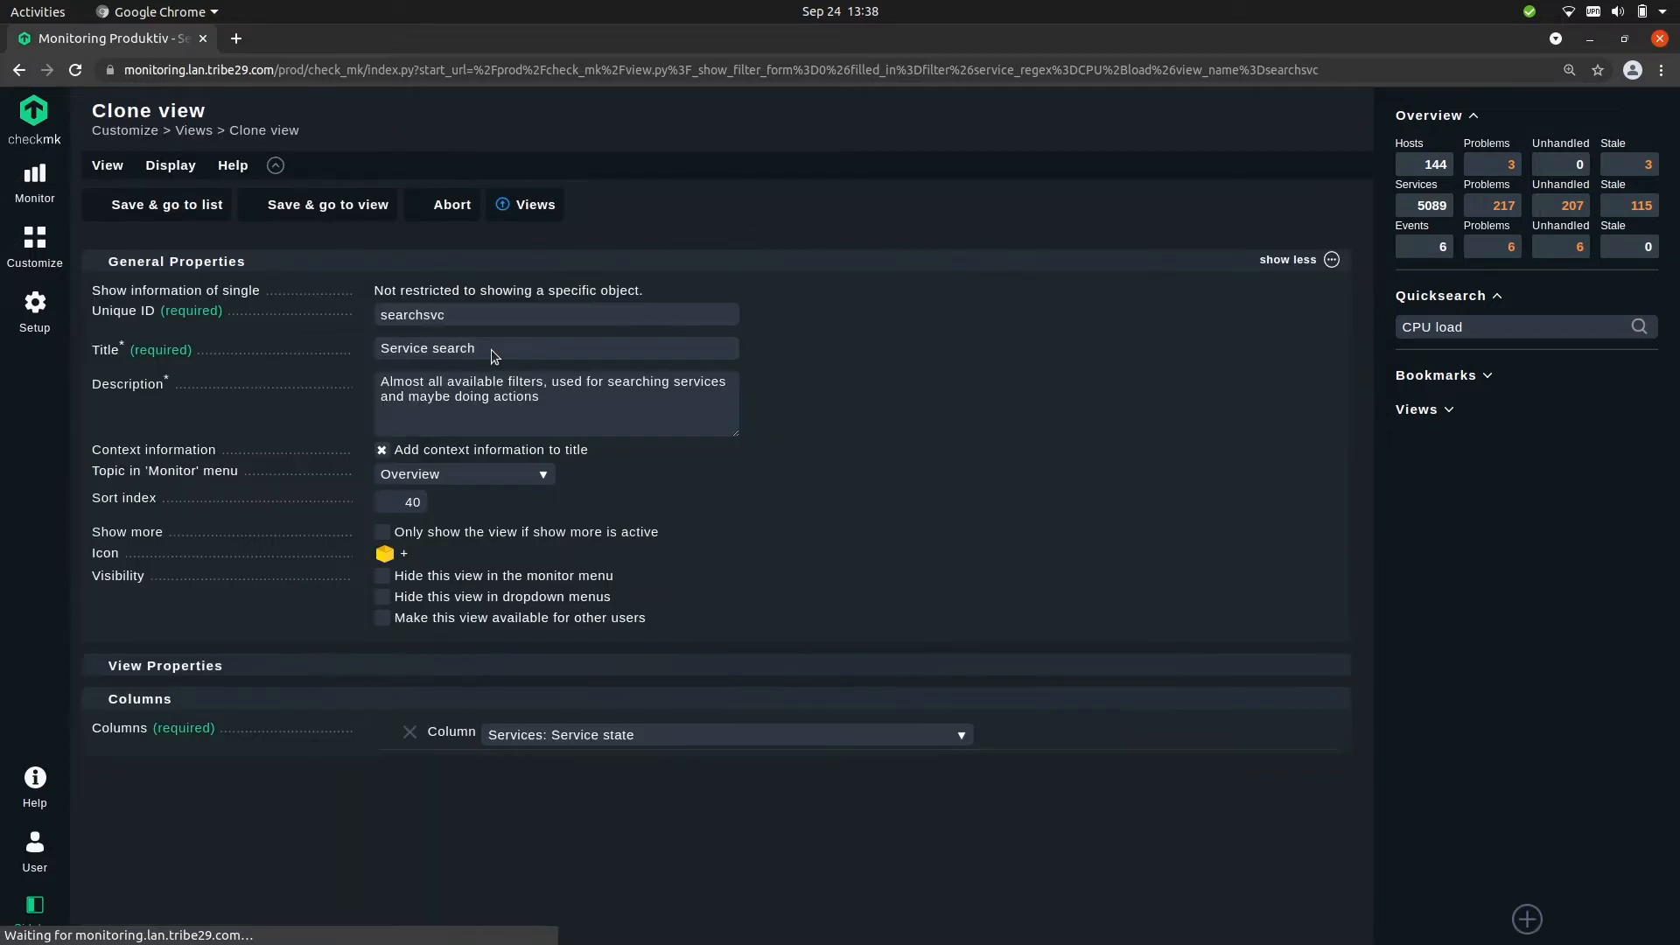
pyautogui.click(224, 262)
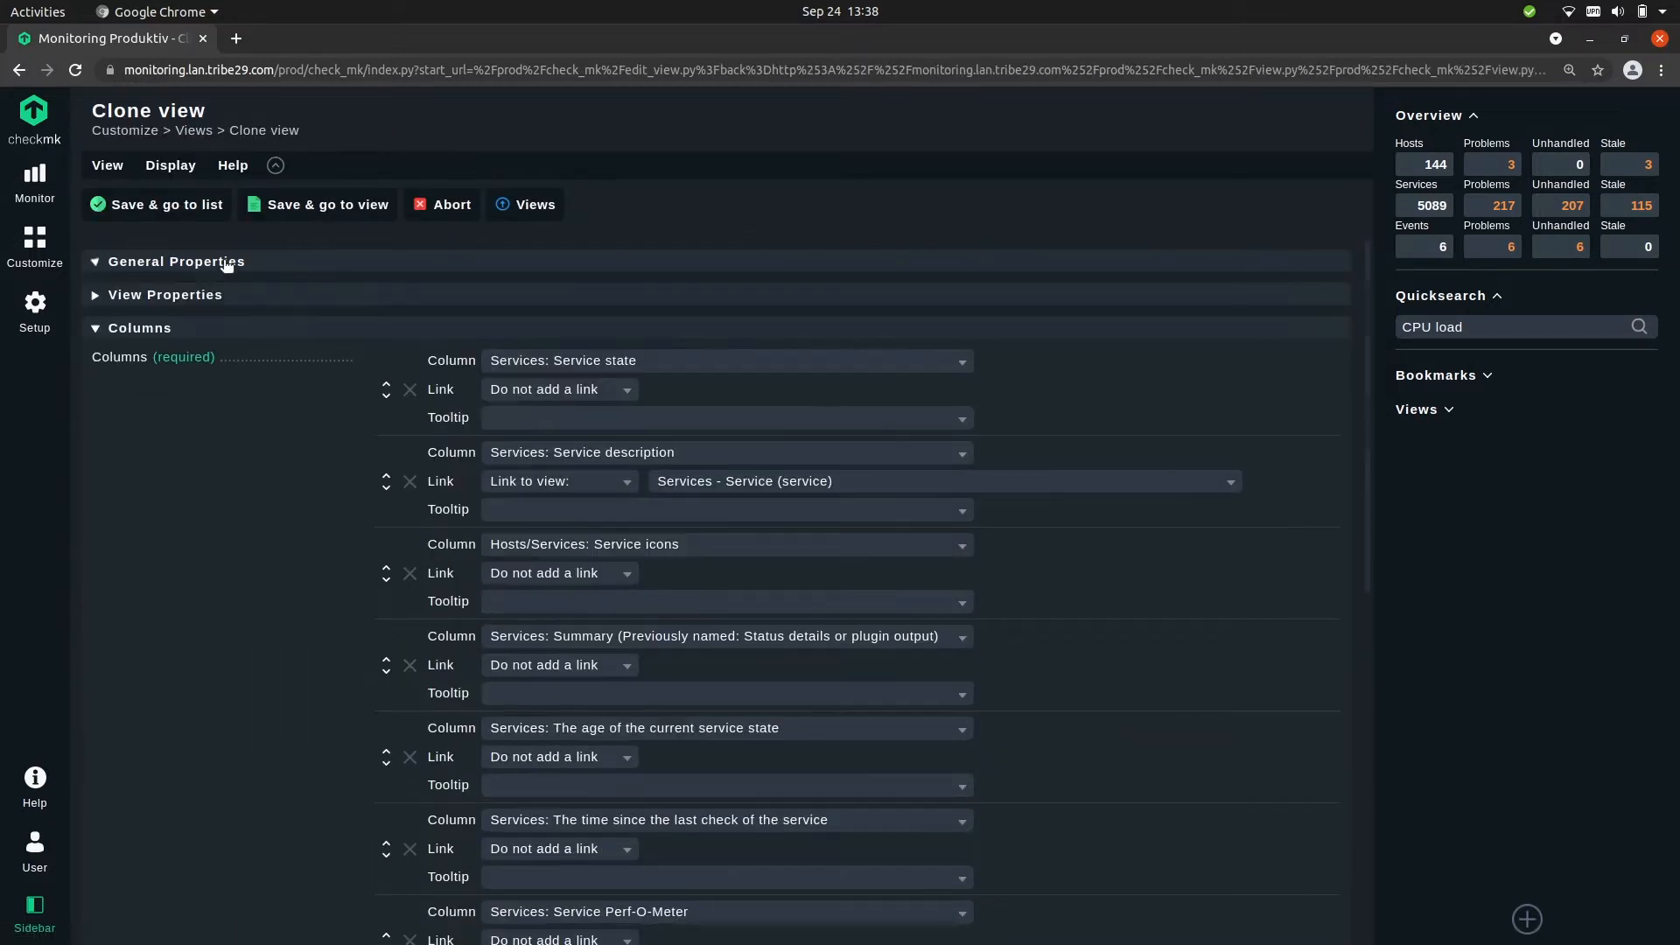
pyautogui.click(241, 326)
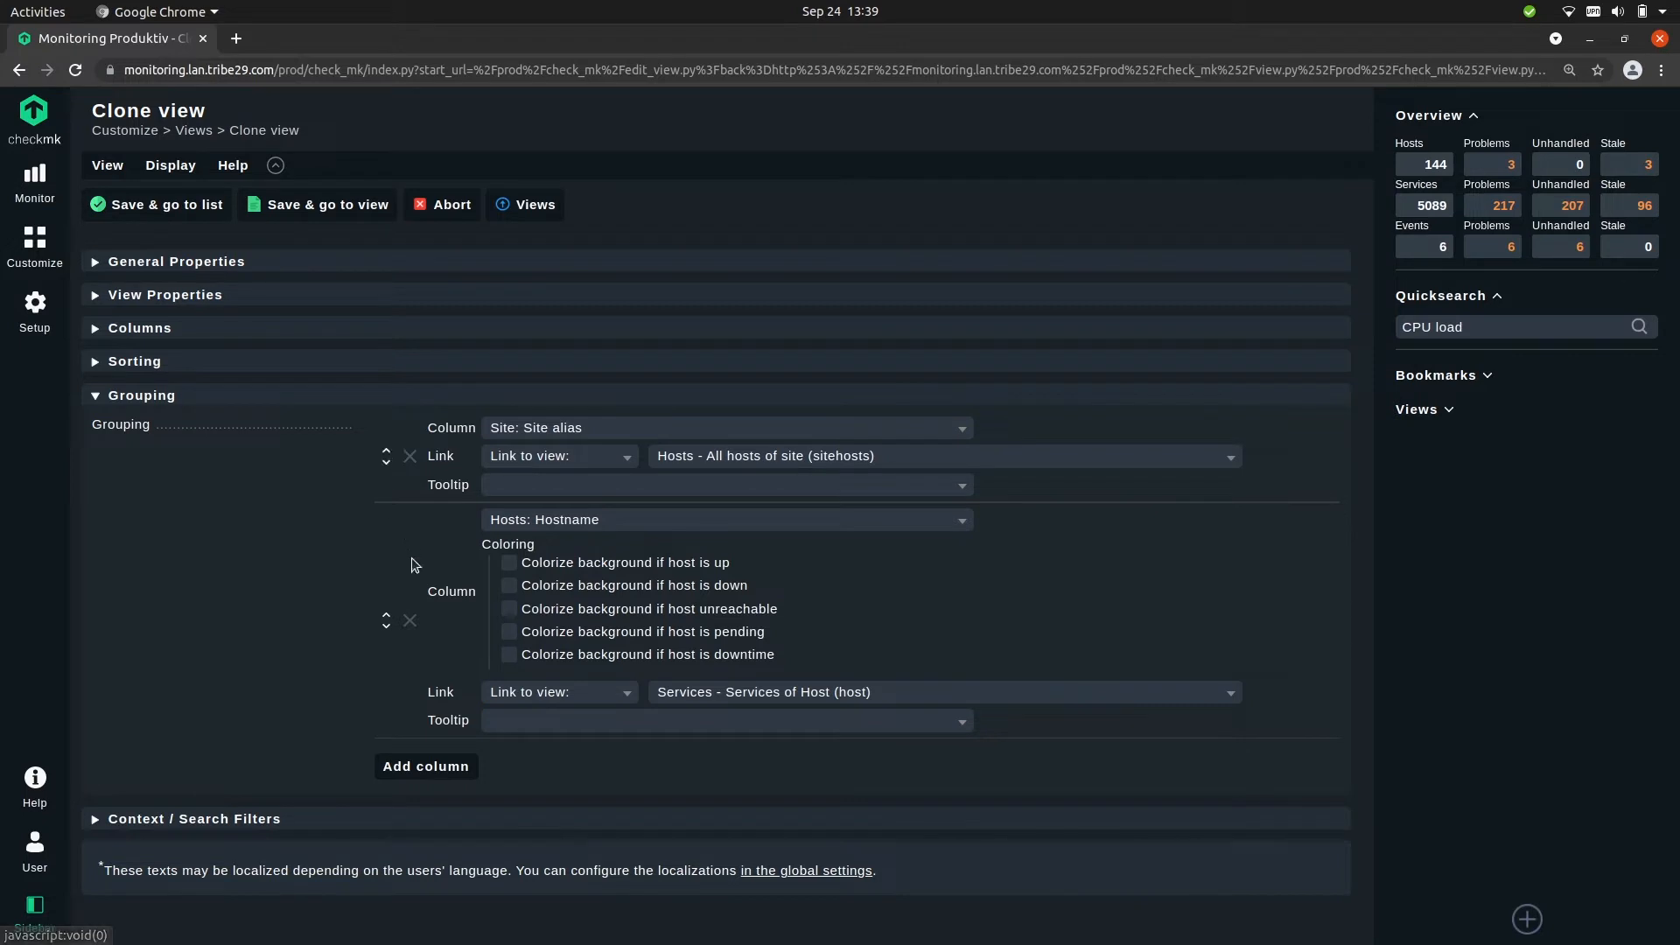
pyautogui.click(409, 624)
pyautogui.click(410, 456)
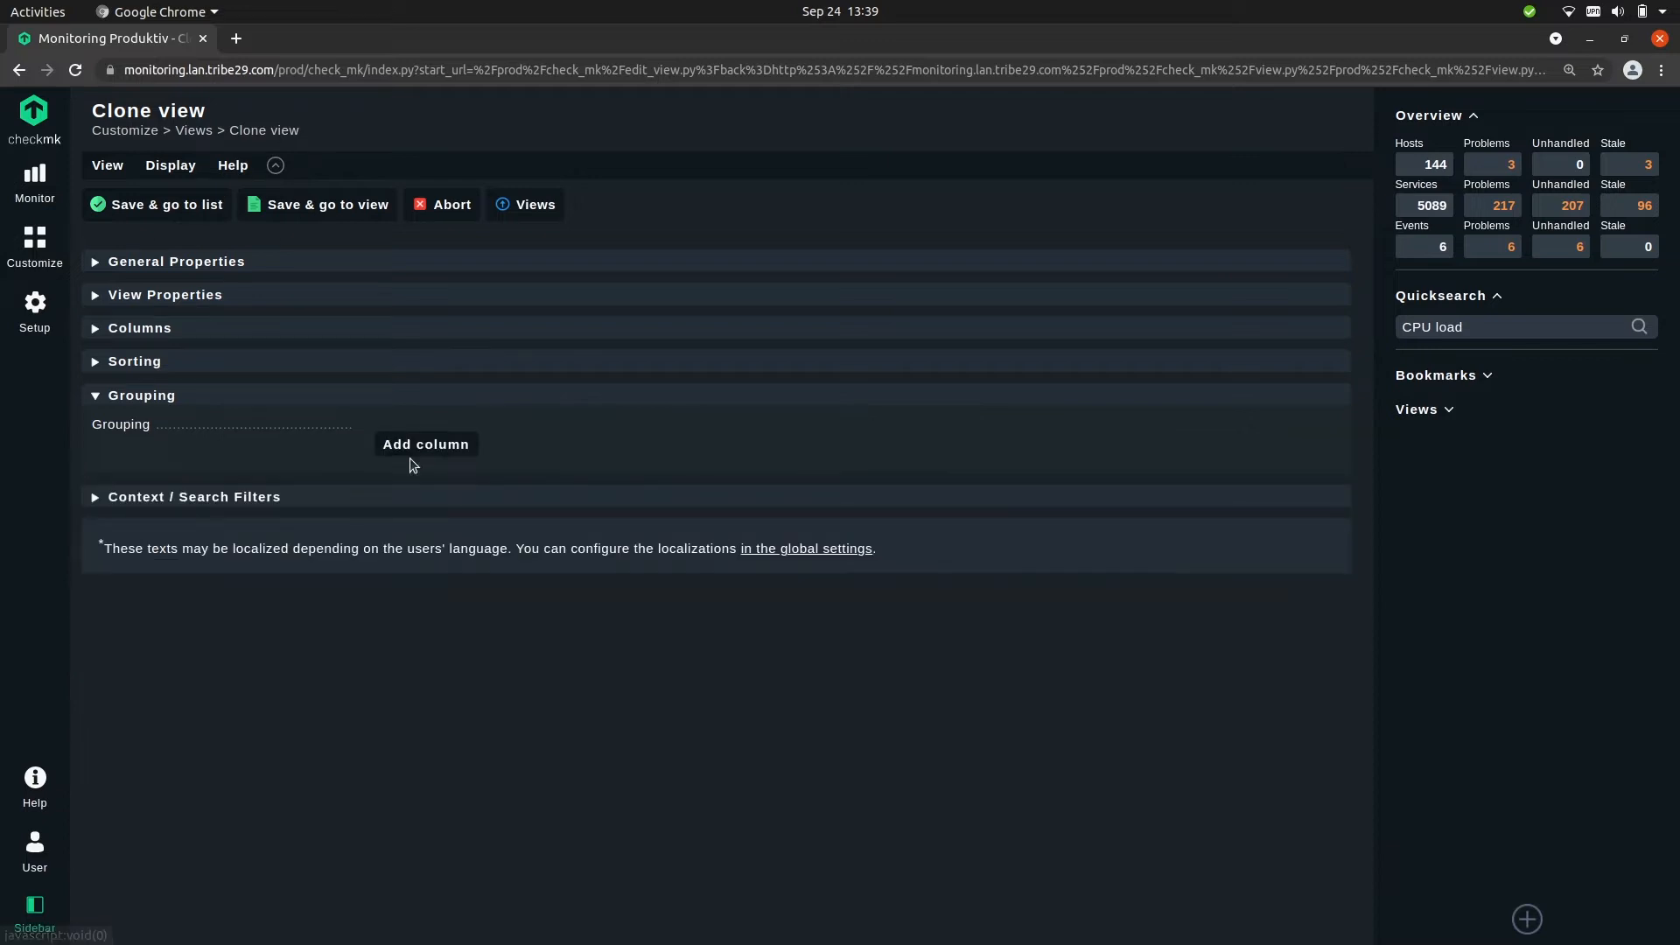
pyautogui.click(327, 208)
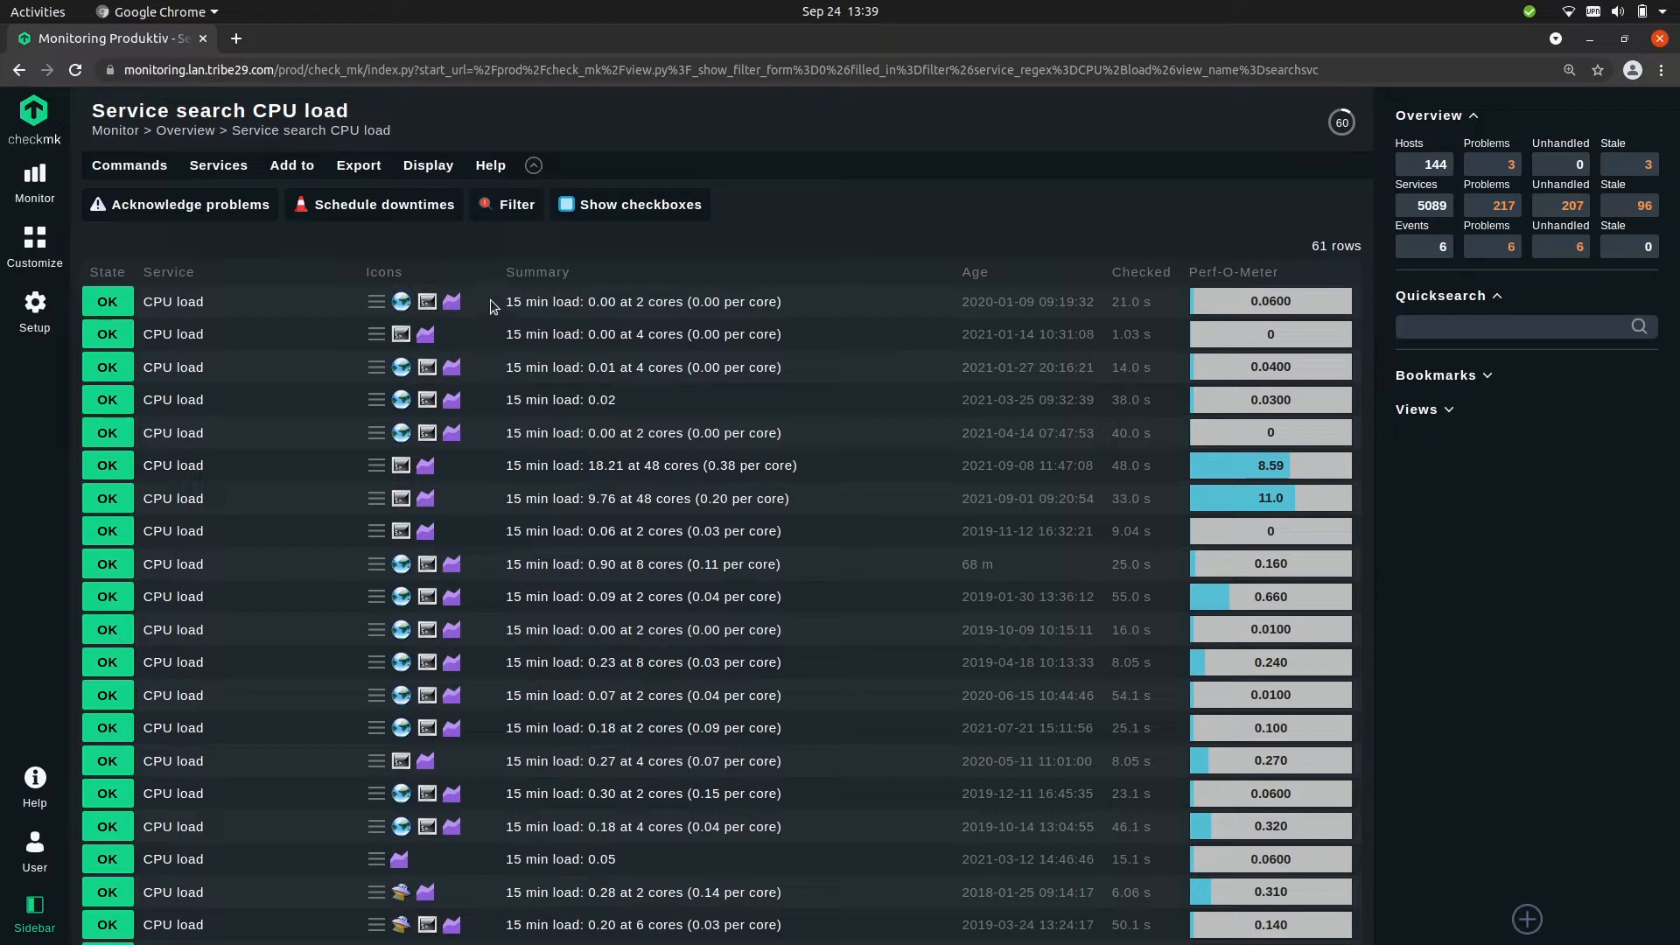
# Review the ungrouped CPU load list, then reopen the view for customization with only its Columns section expanded
pyautogui.scroll(-10, 496, 323)
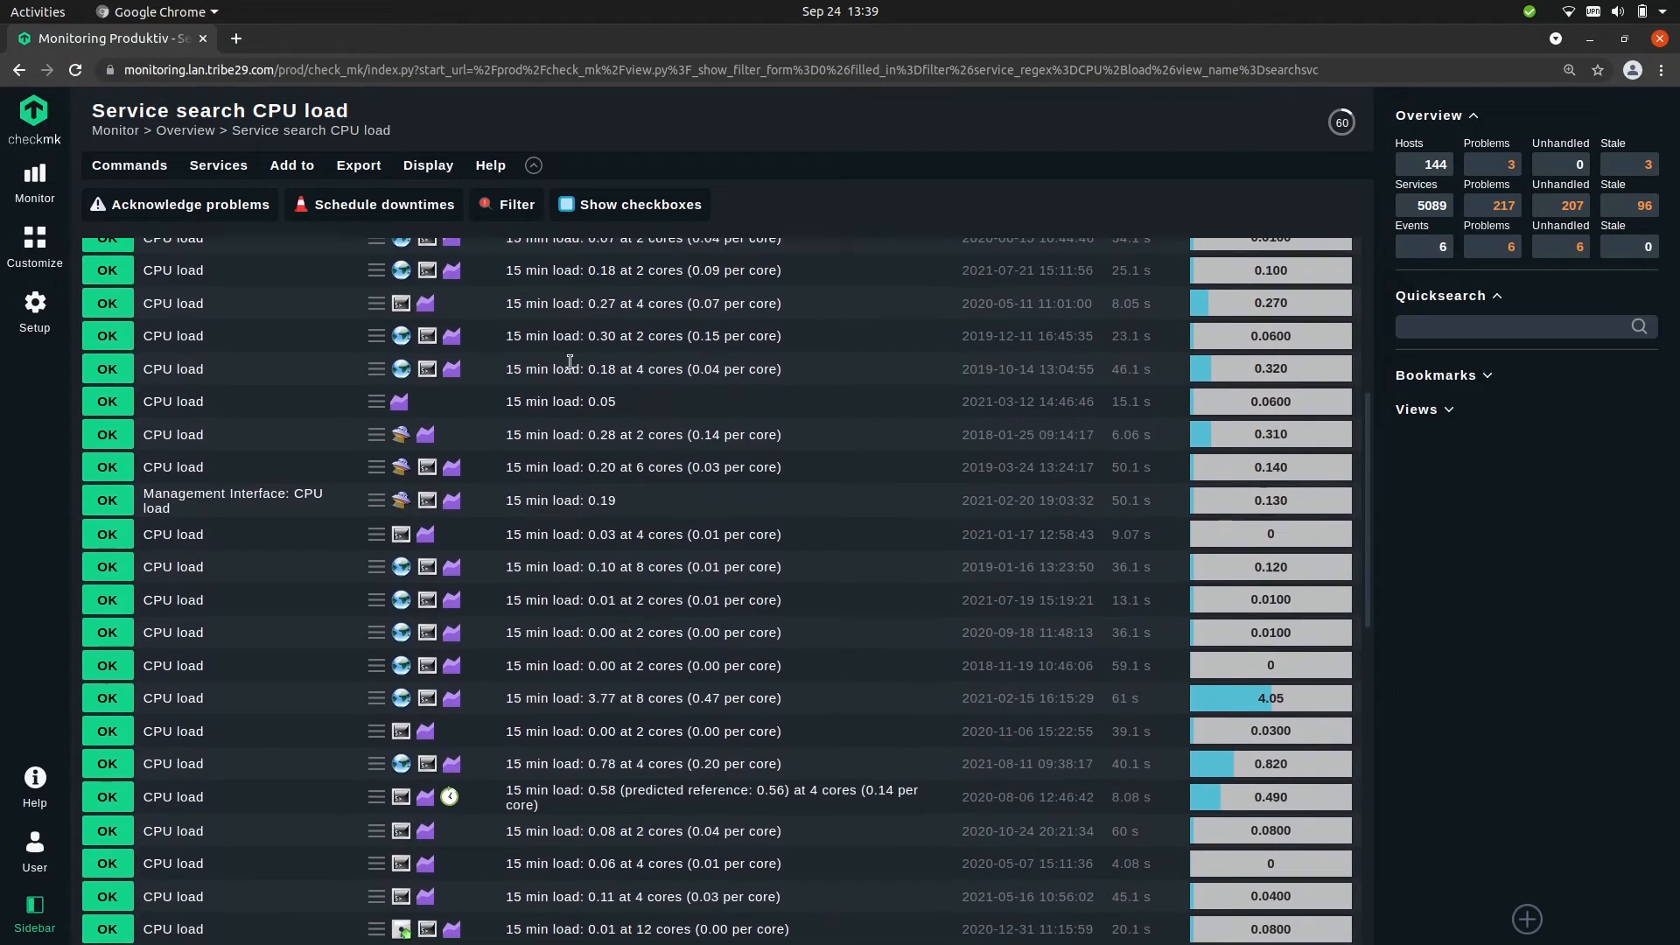
pyautogui.scroll(6, 502, 489)
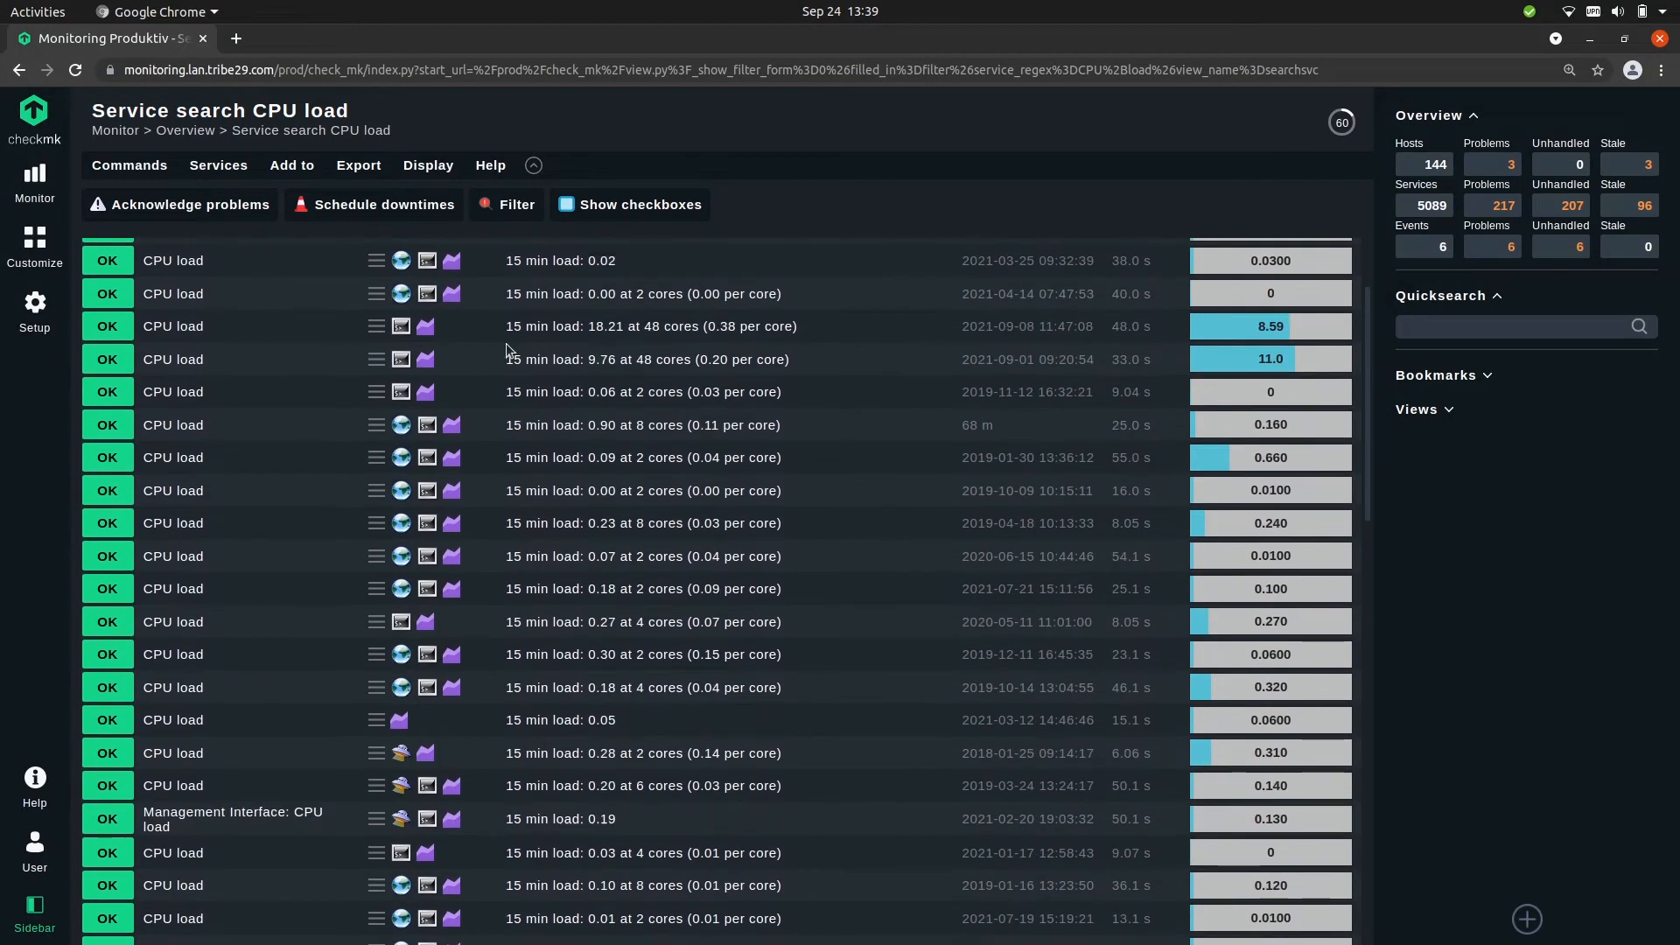
pyautogui.scroll(3, 316, 388)
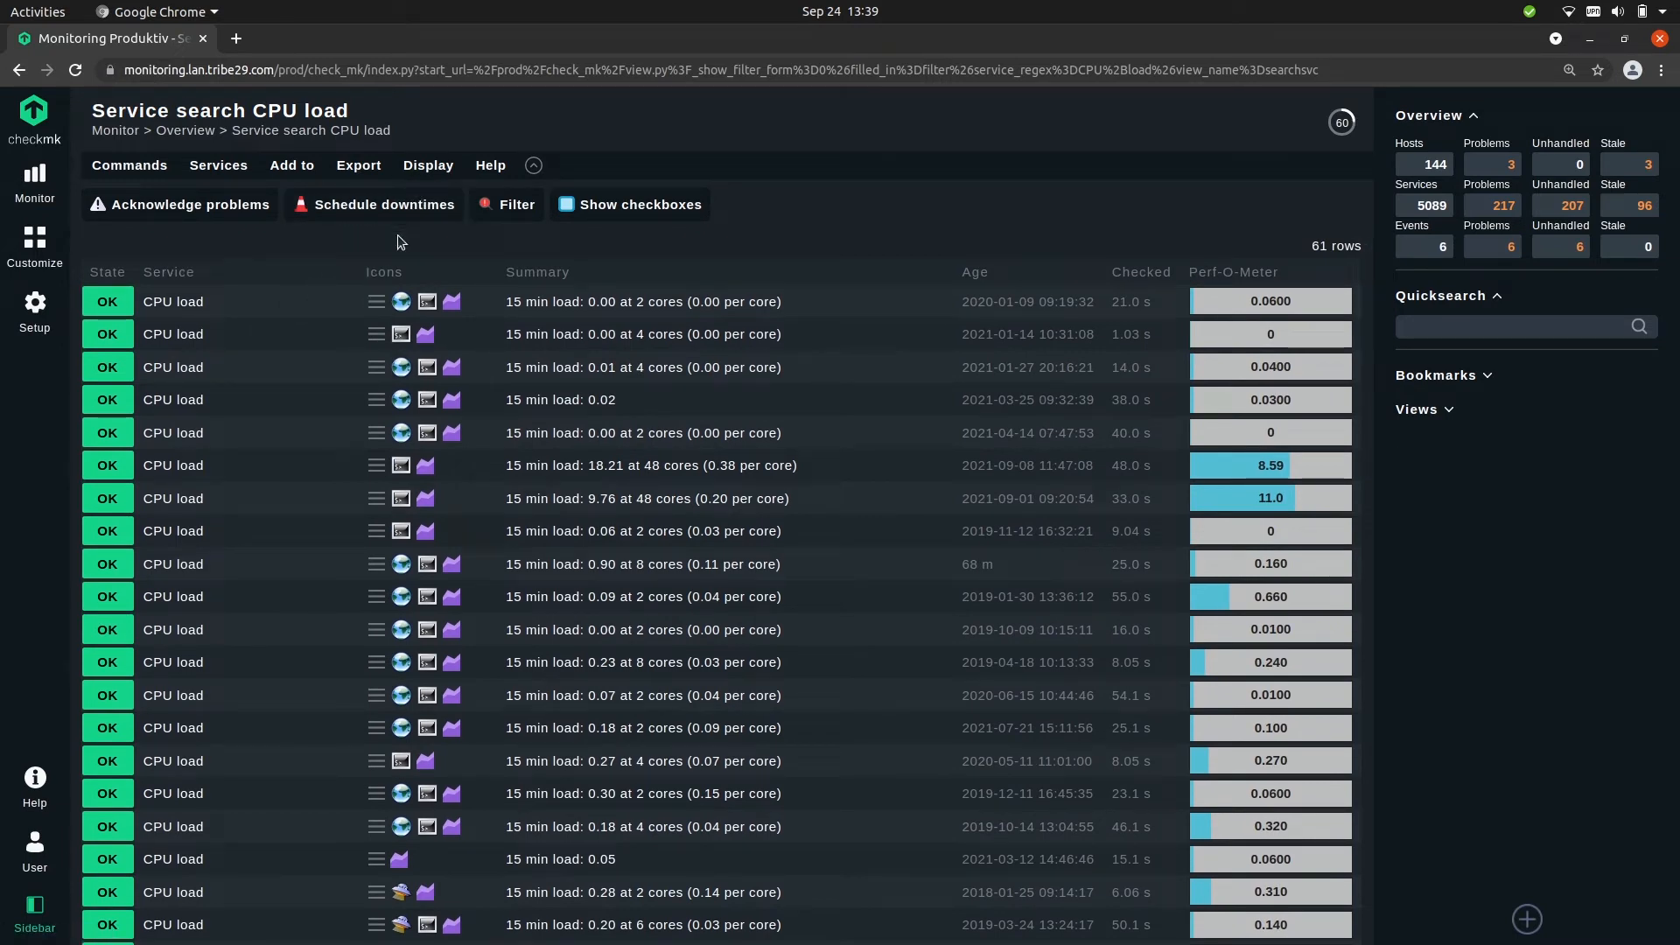
pyautogui.click(430, 167)
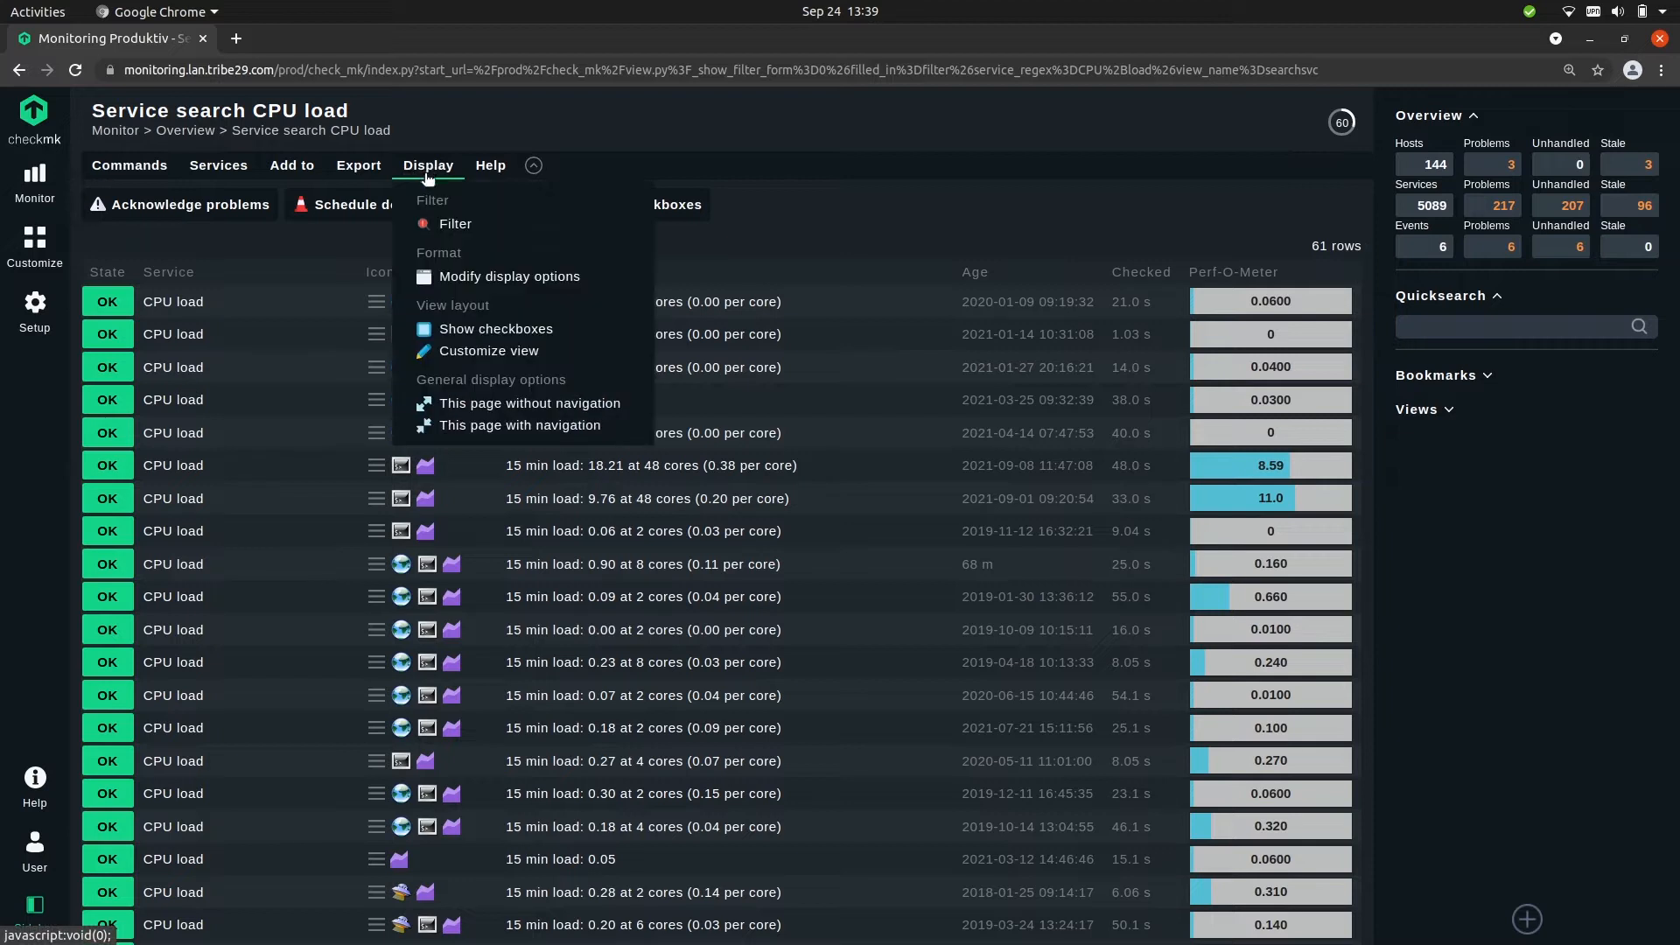
pyautogui.click(497, 351)
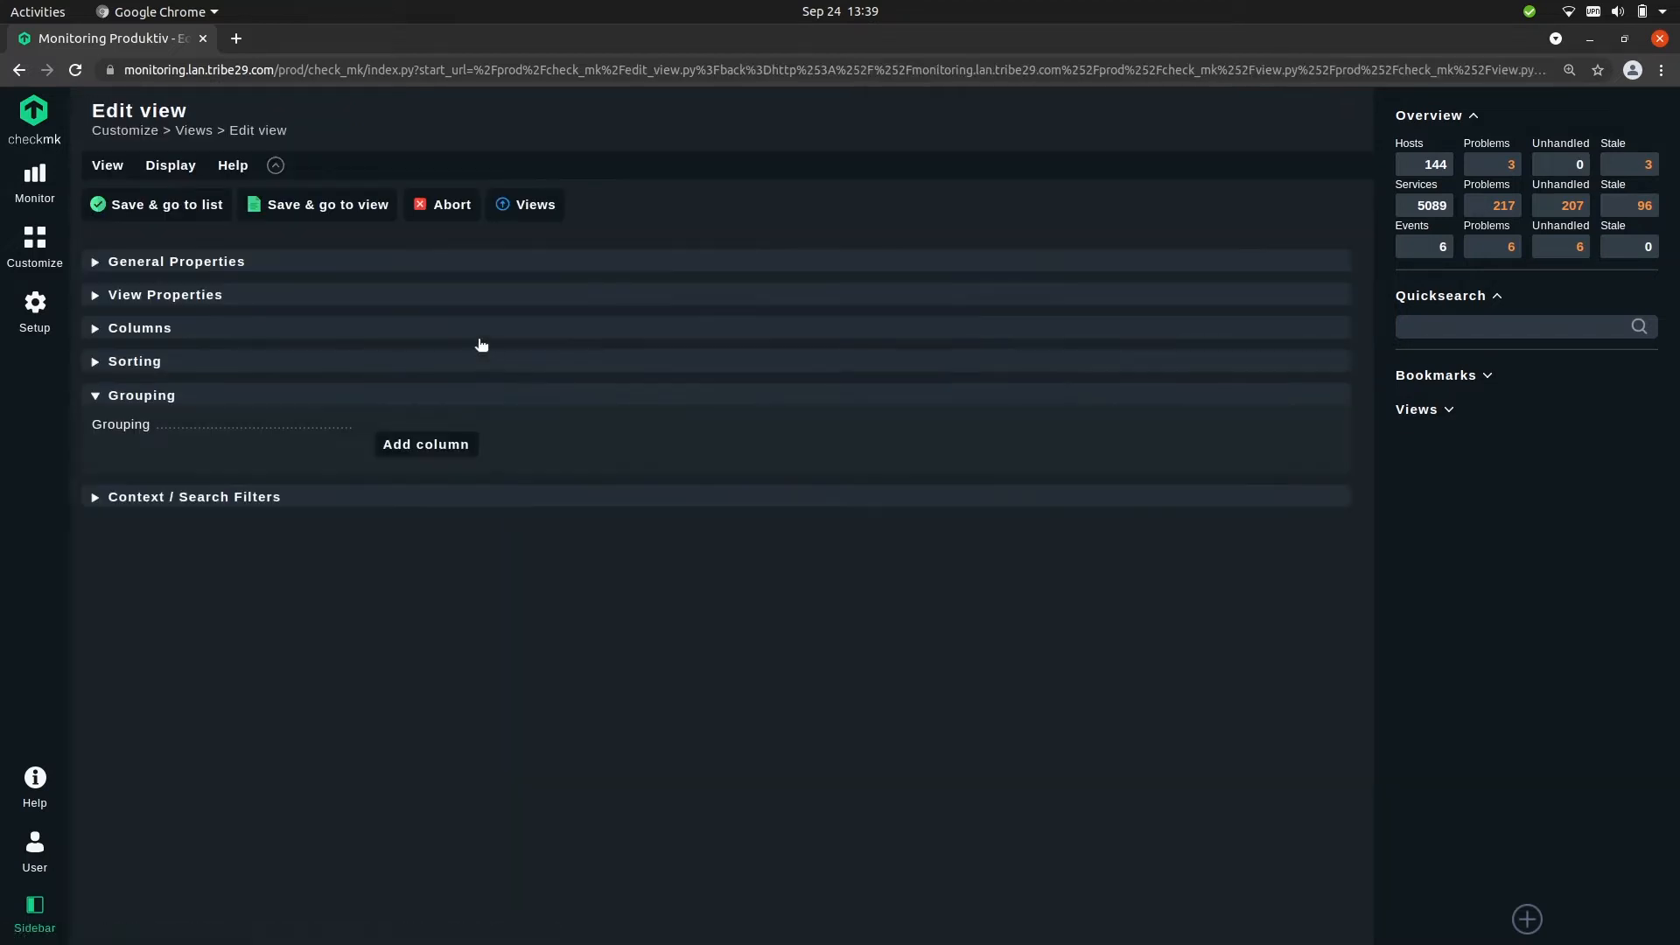
pyautogui.click(121, 395)
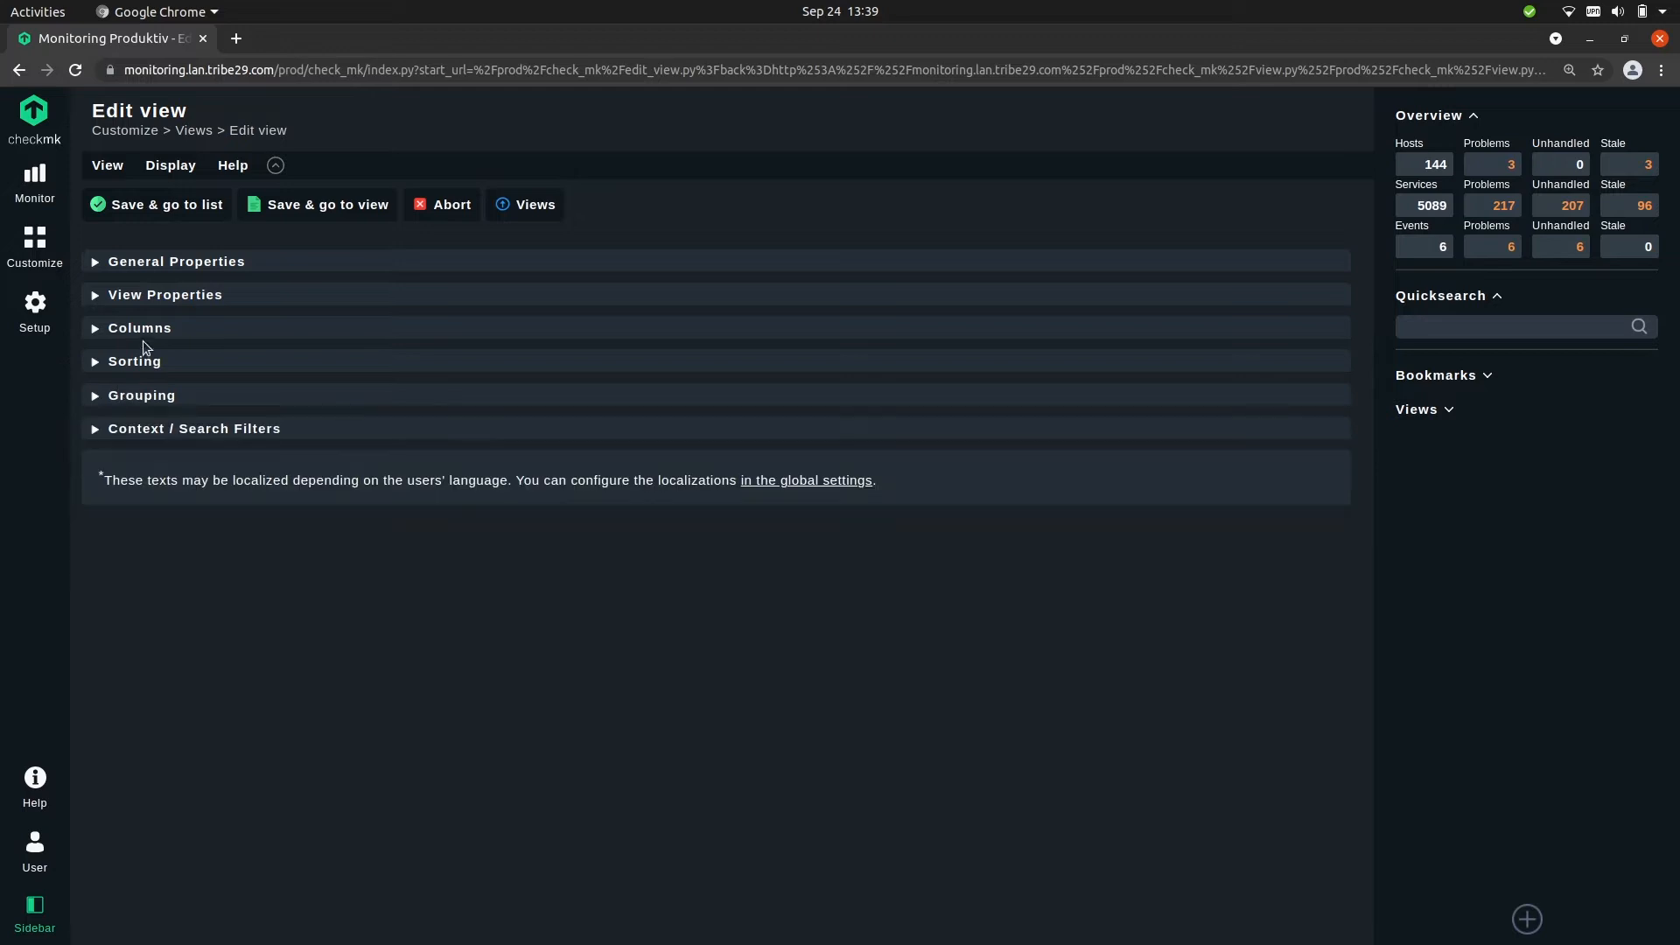
pyautogui.click(151, 332)
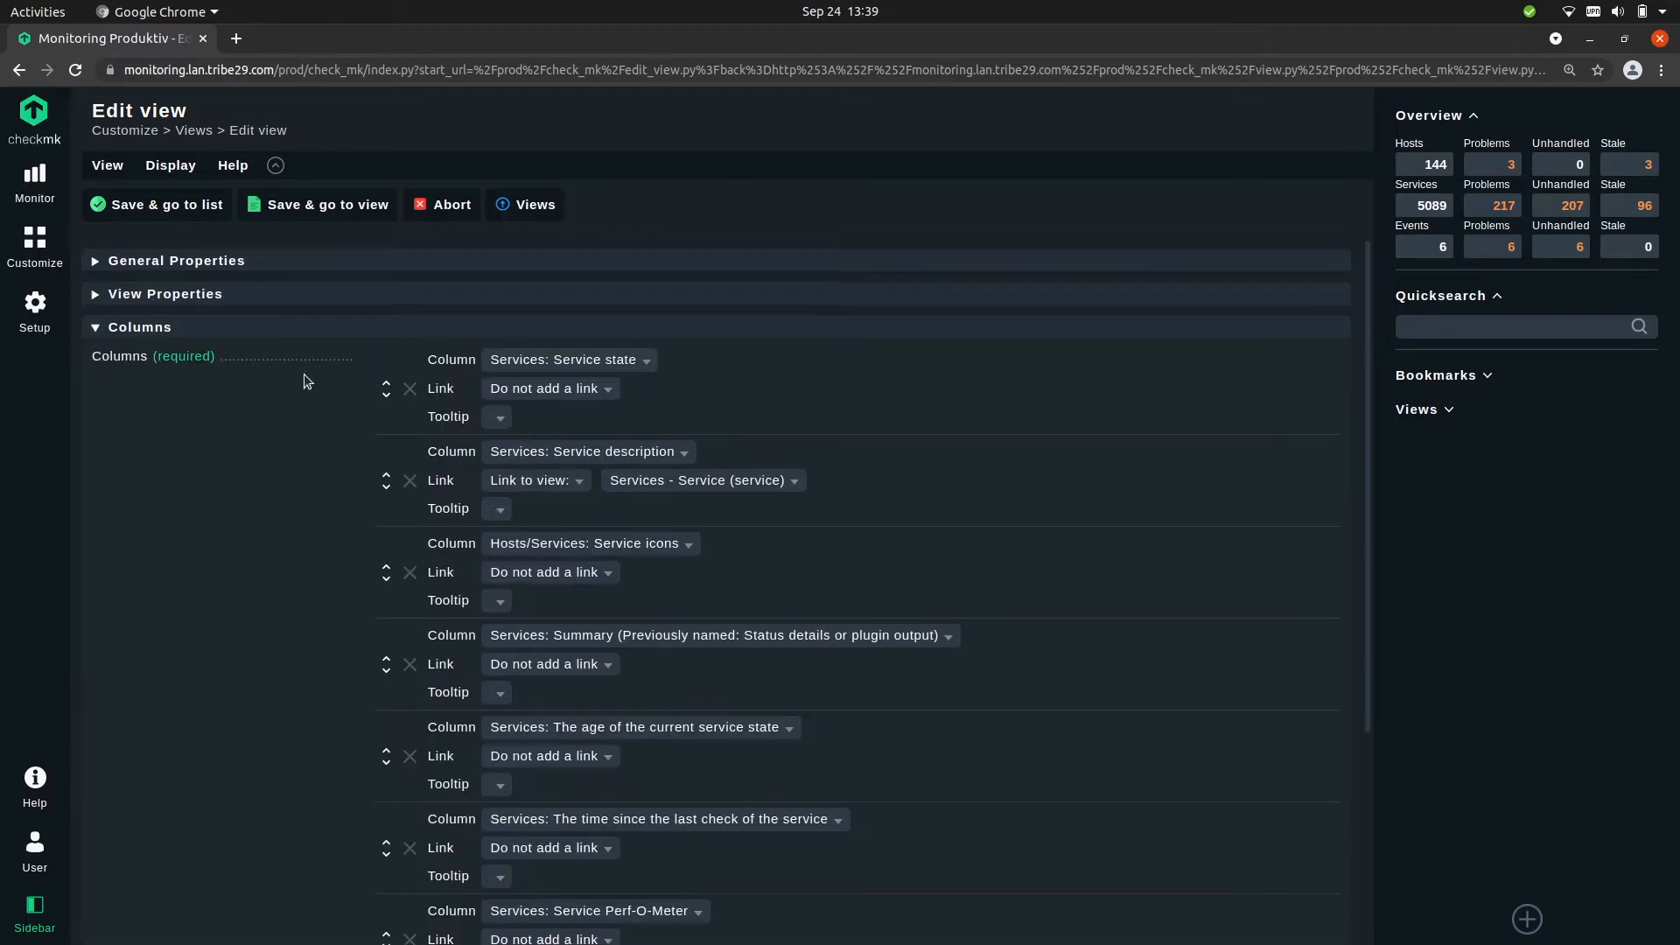
# Add a Hosts: Hostname column after the Service Perf-O-Meter column and save back to the view
pyautogui.scroll(-2, 349, 446)
pyautogui.scroll(-2, 349, 446)
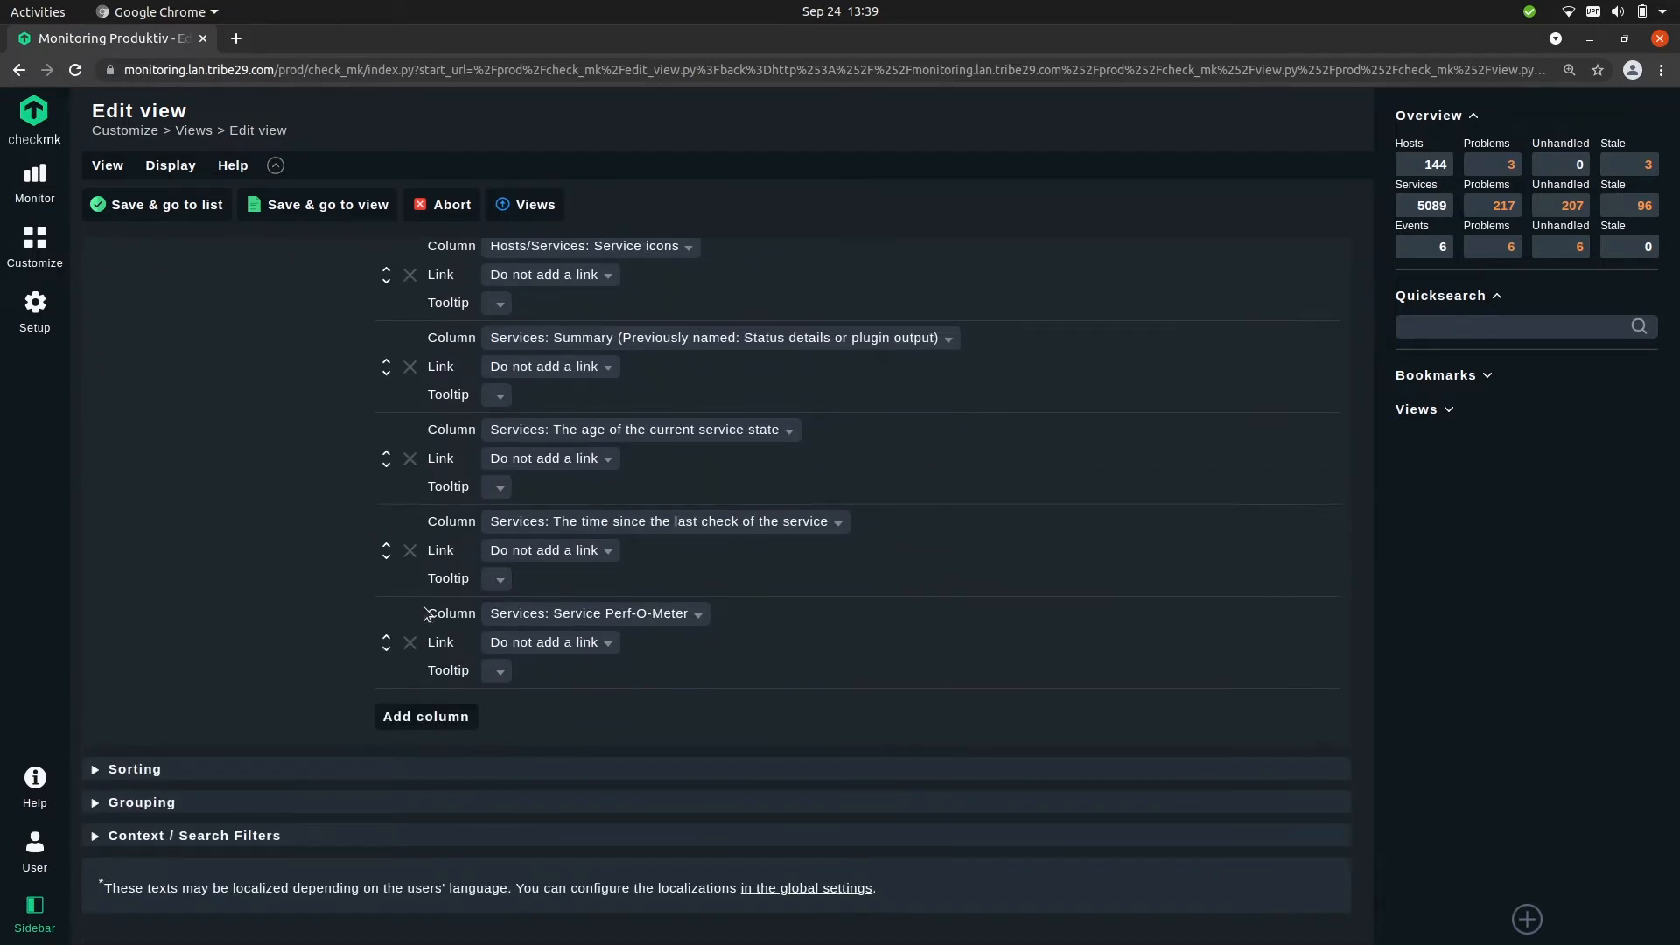
pyautogui.click(424, 716)
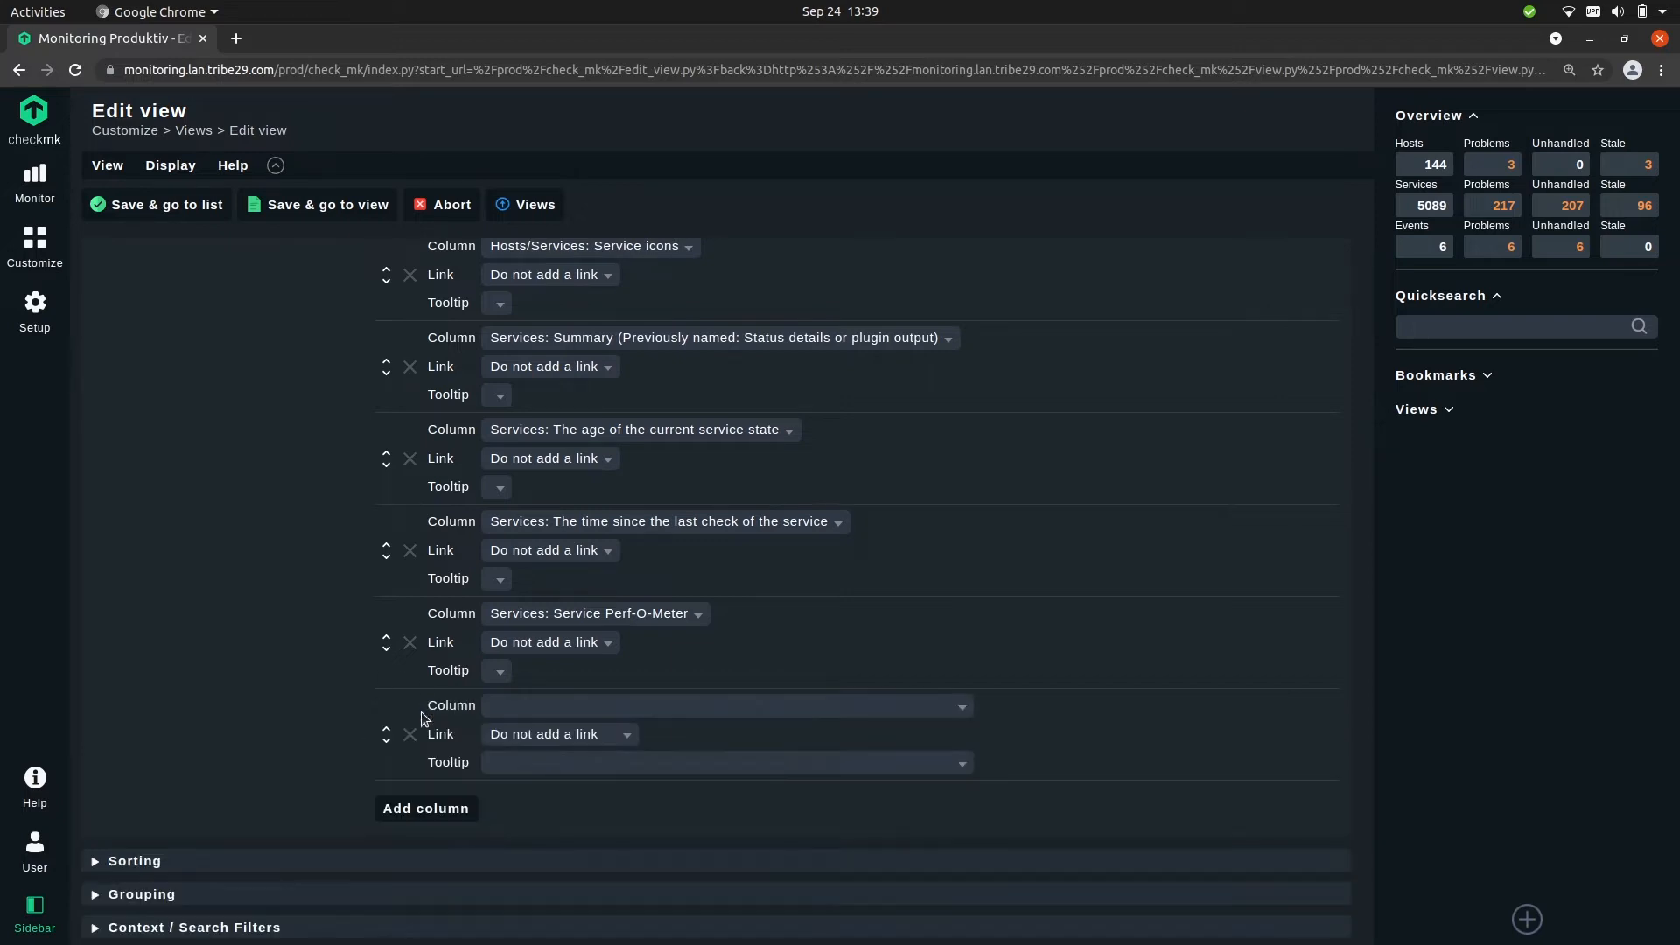
pyautogui.click(530, 710)
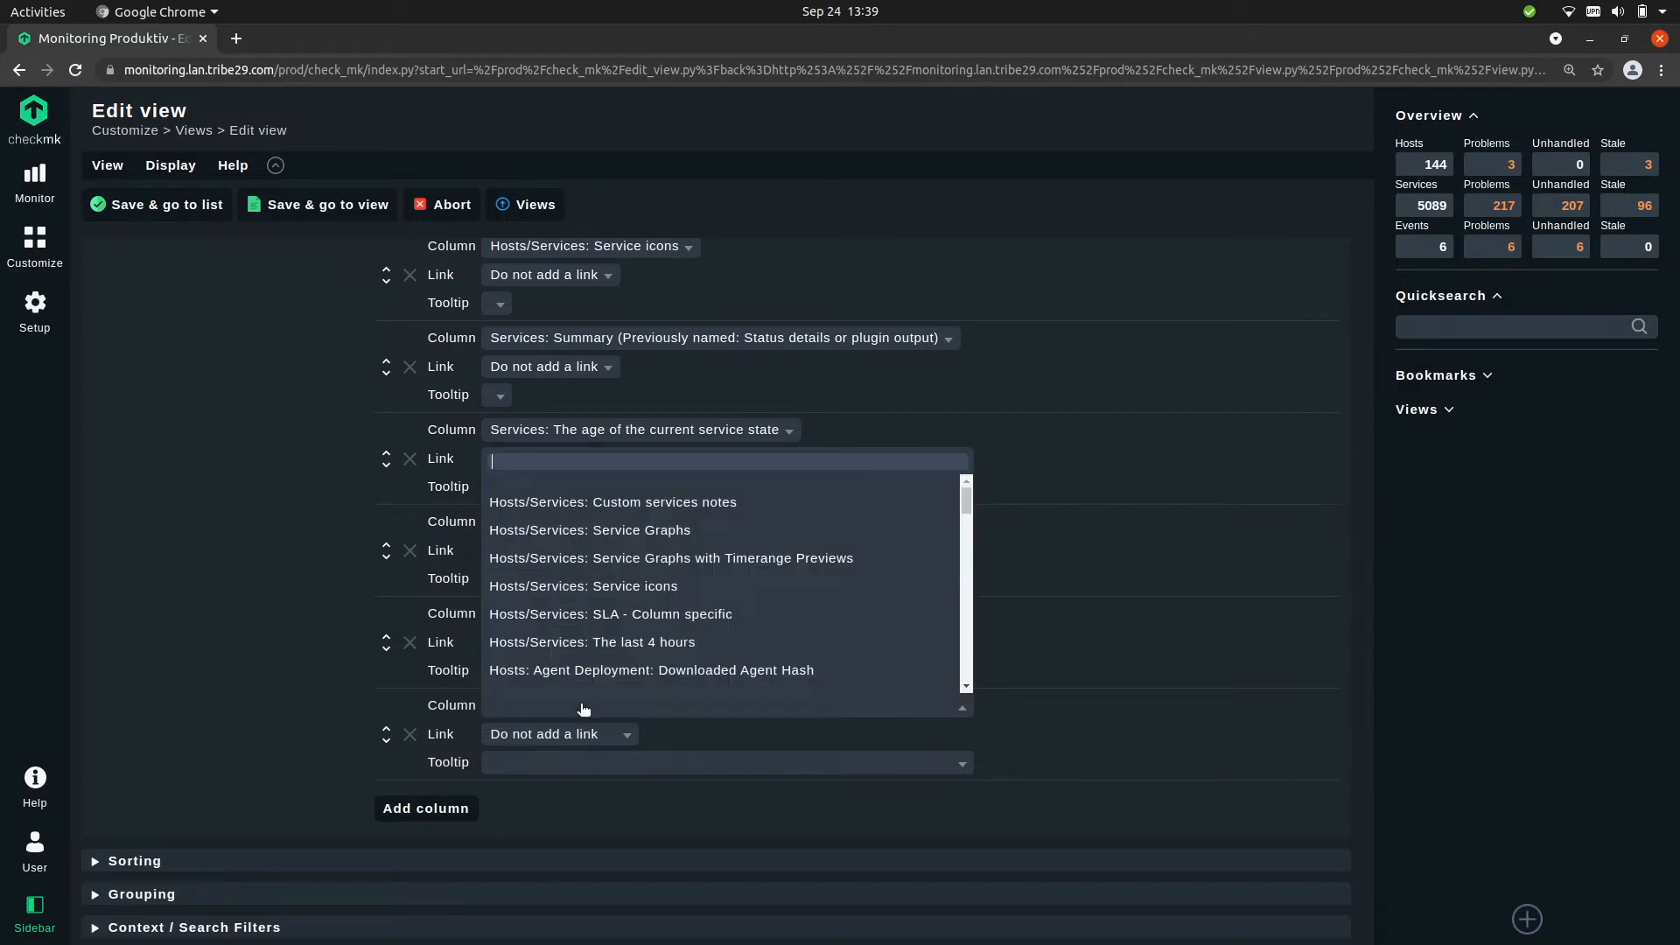
pyautogui.write('hostname')
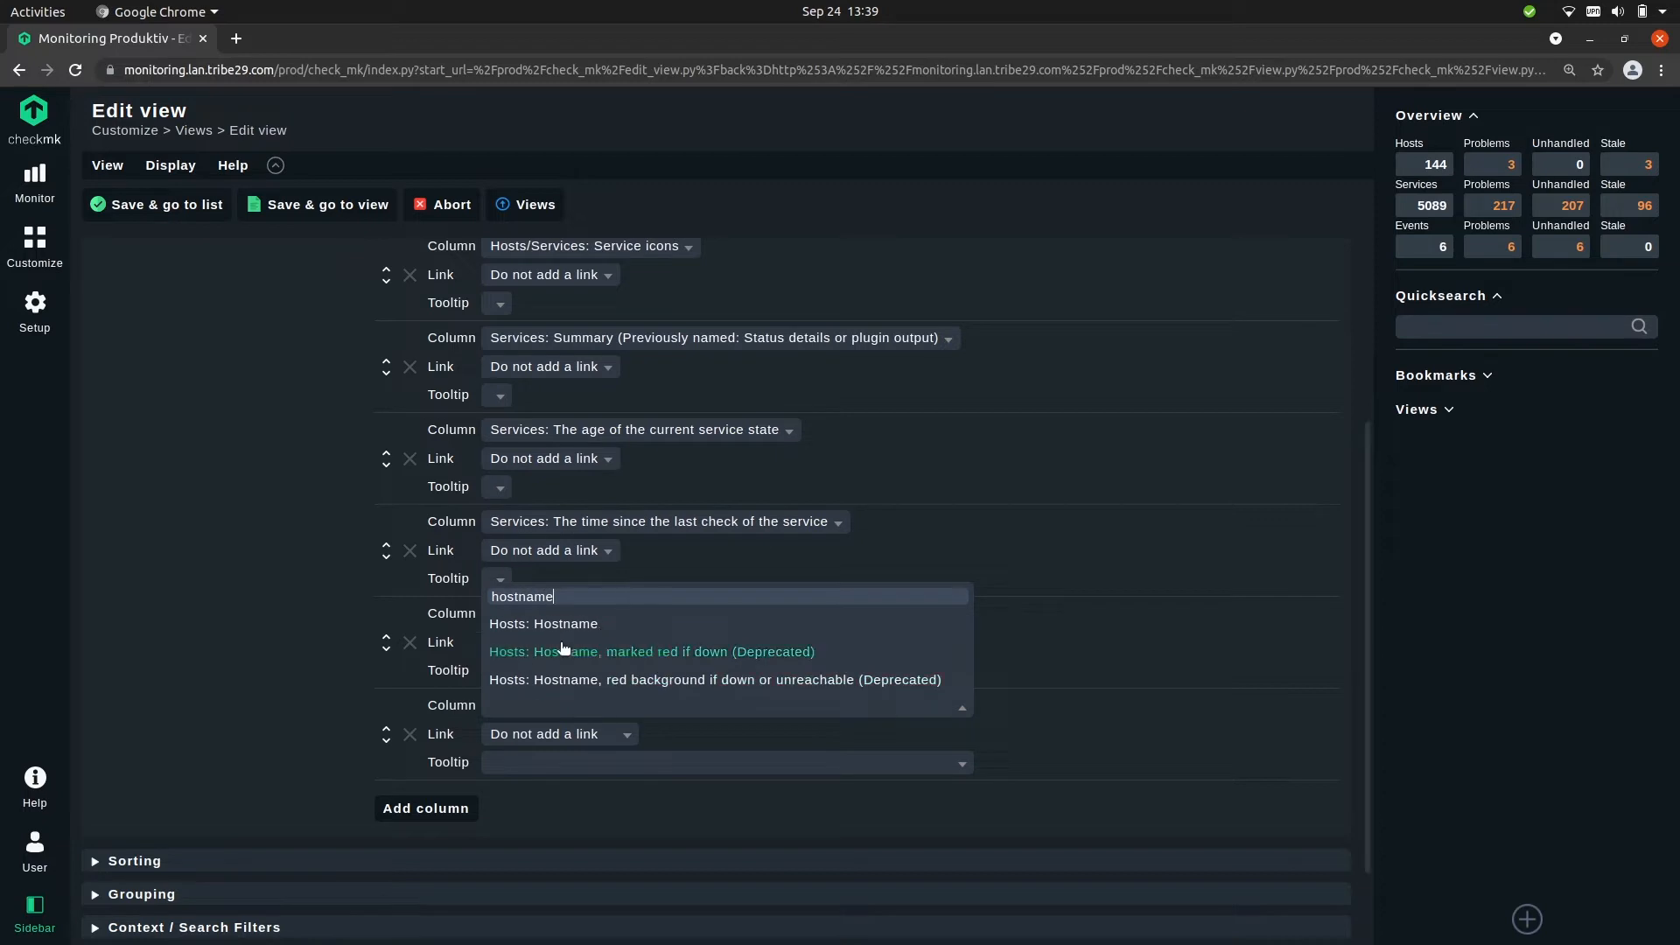
pyautogui.click(543, 624)
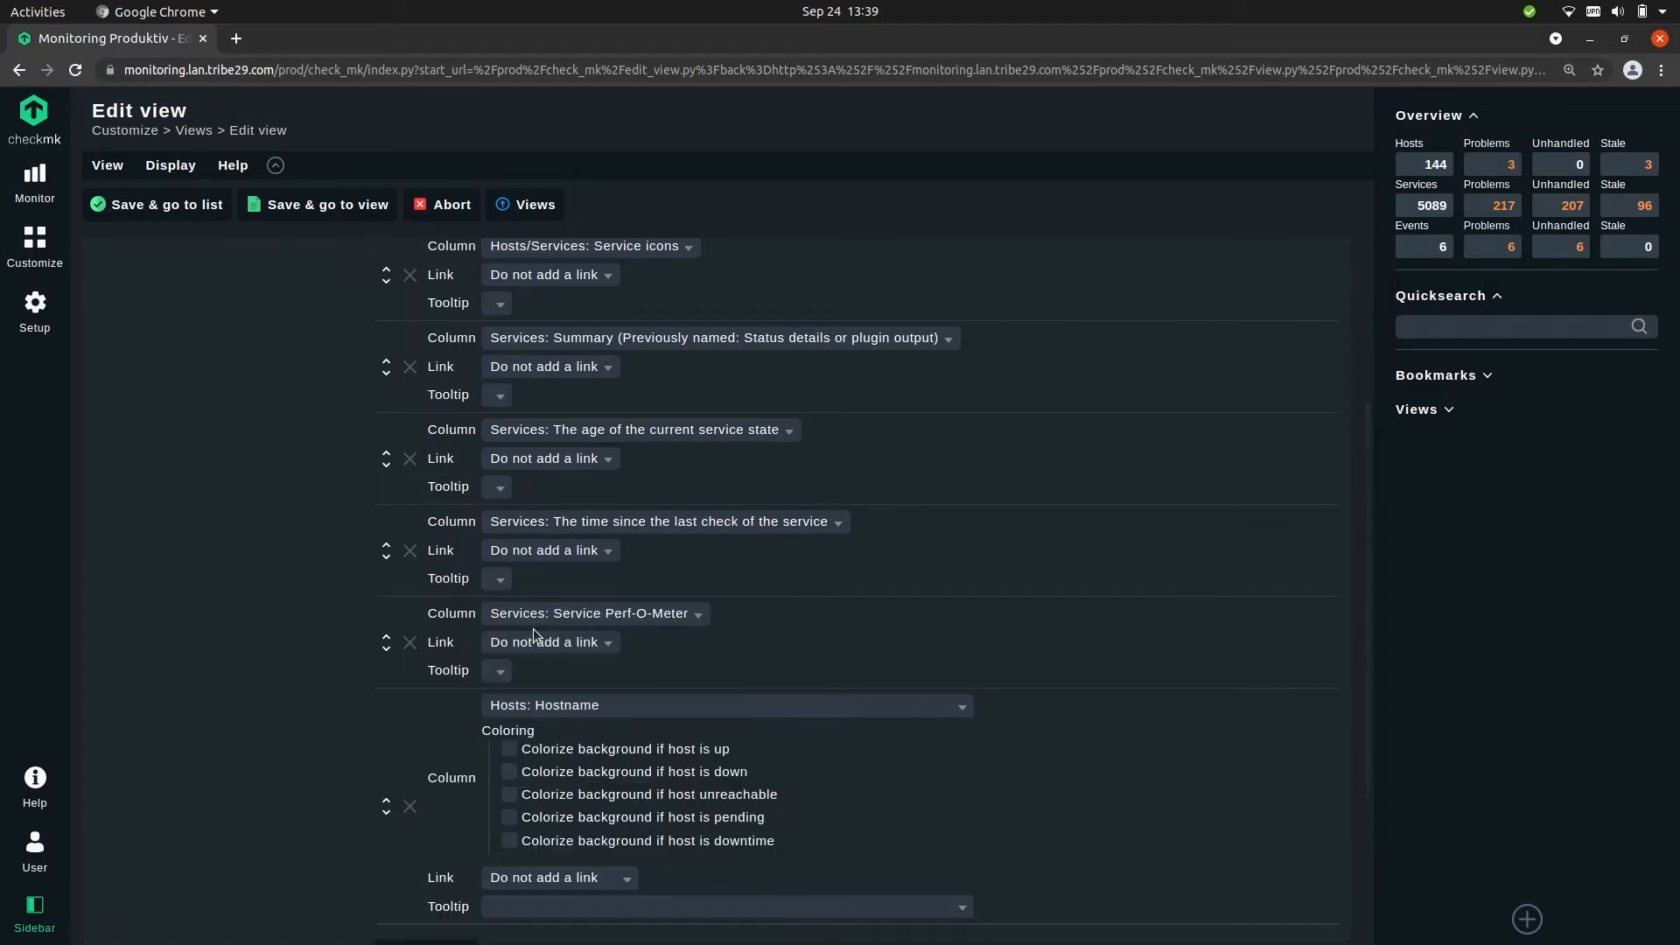
pyautogui.scroll(-3, 567, 496)
pyautogui.scroll(4, 567, 496)
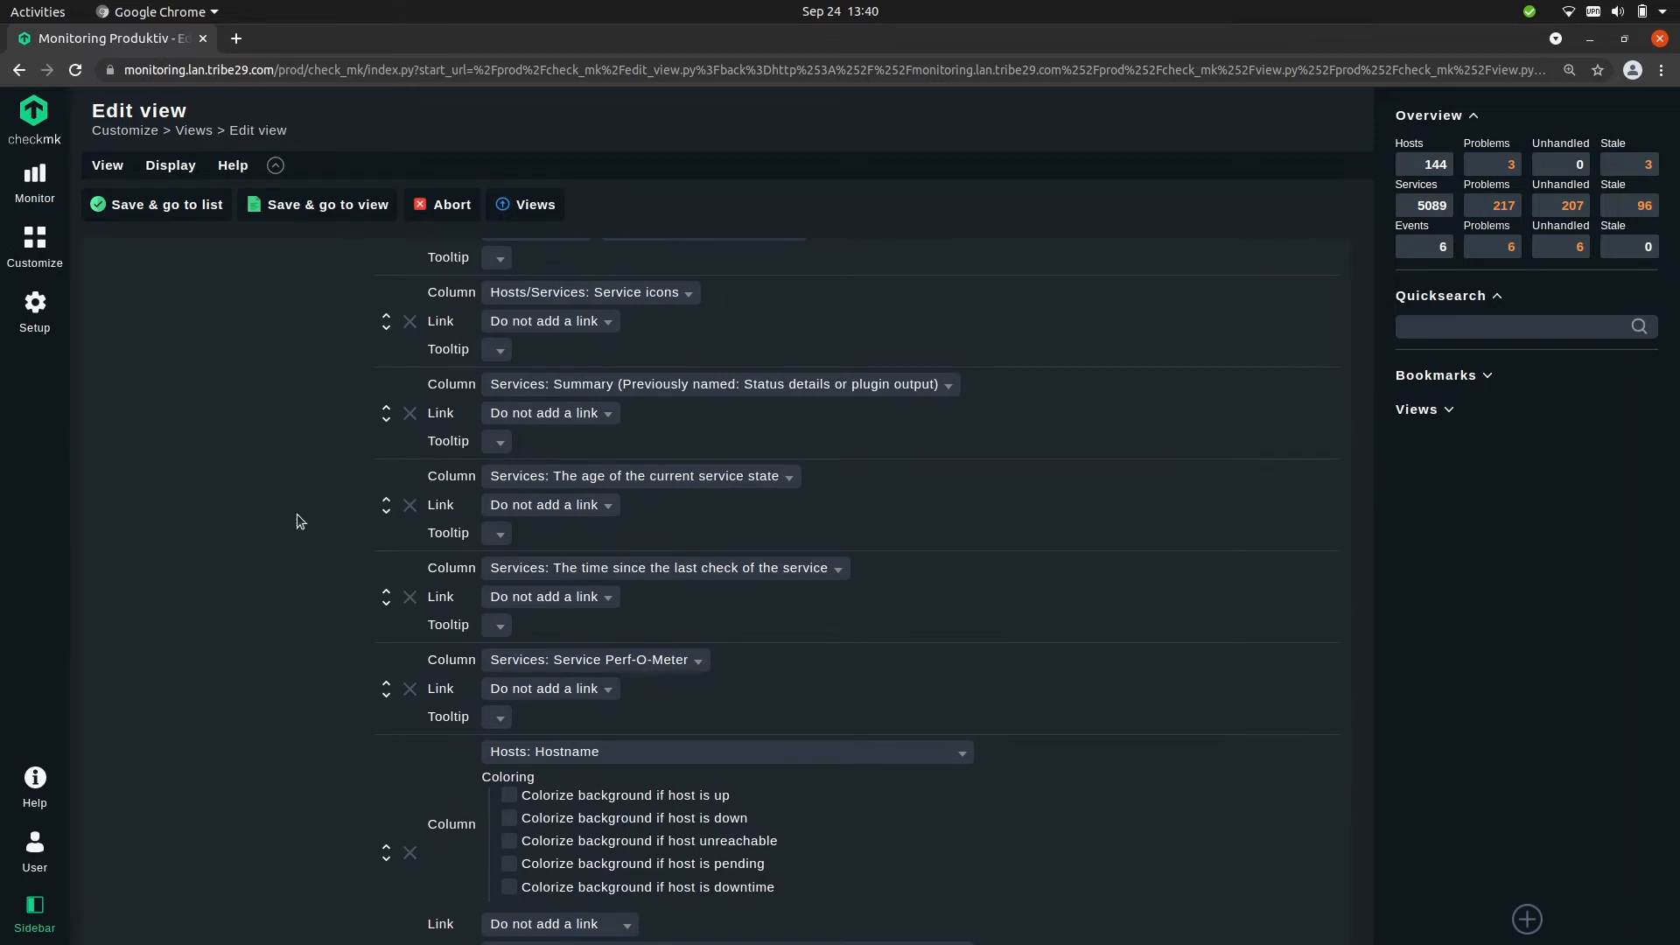
pyautogui.scroll(5, 513, 514)
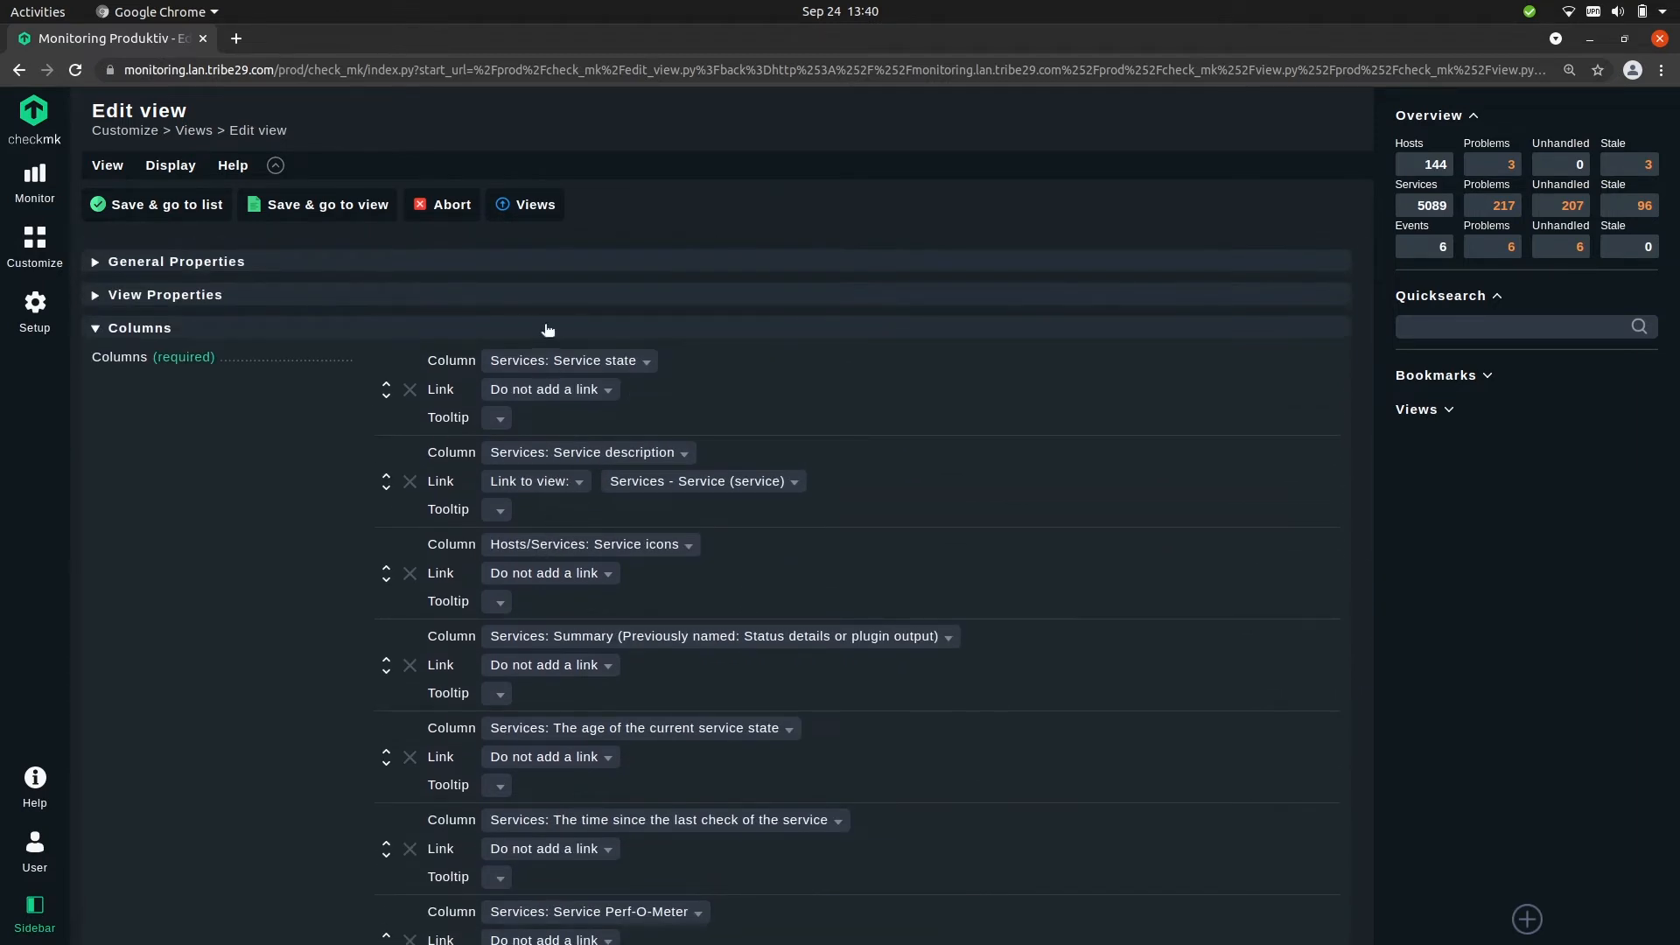
pyautogui.click(328, 204)
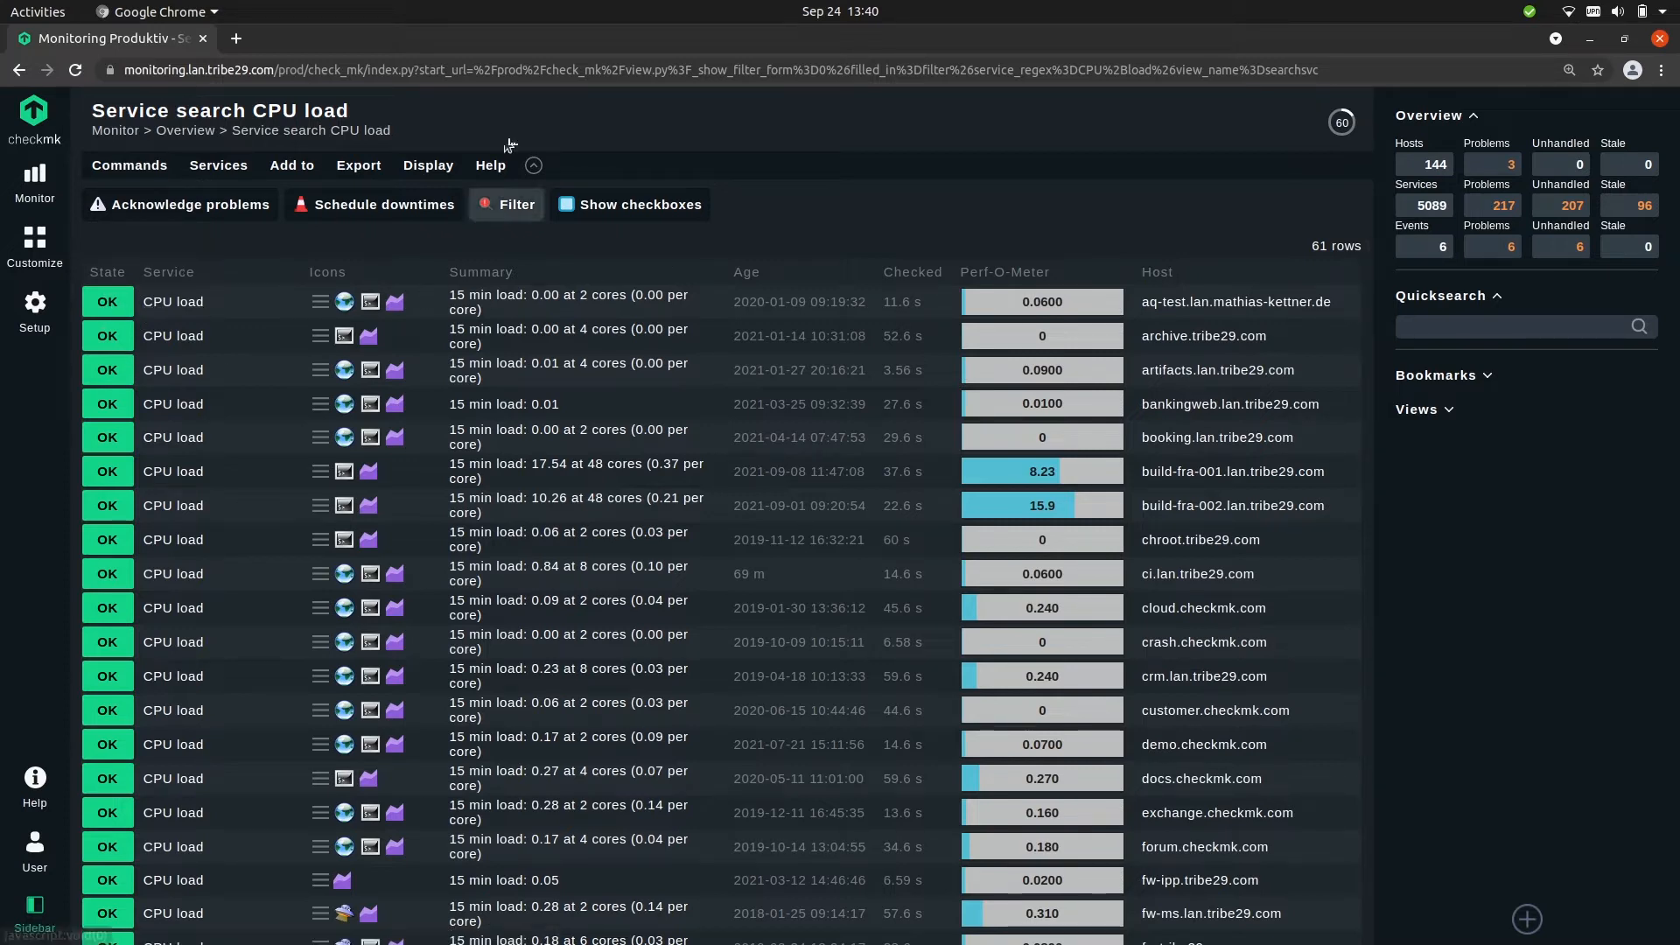
# Move the Hosts: Hostname column directly after Service state in the view's columns and save back to the view
pyautogui.click(428, 165)
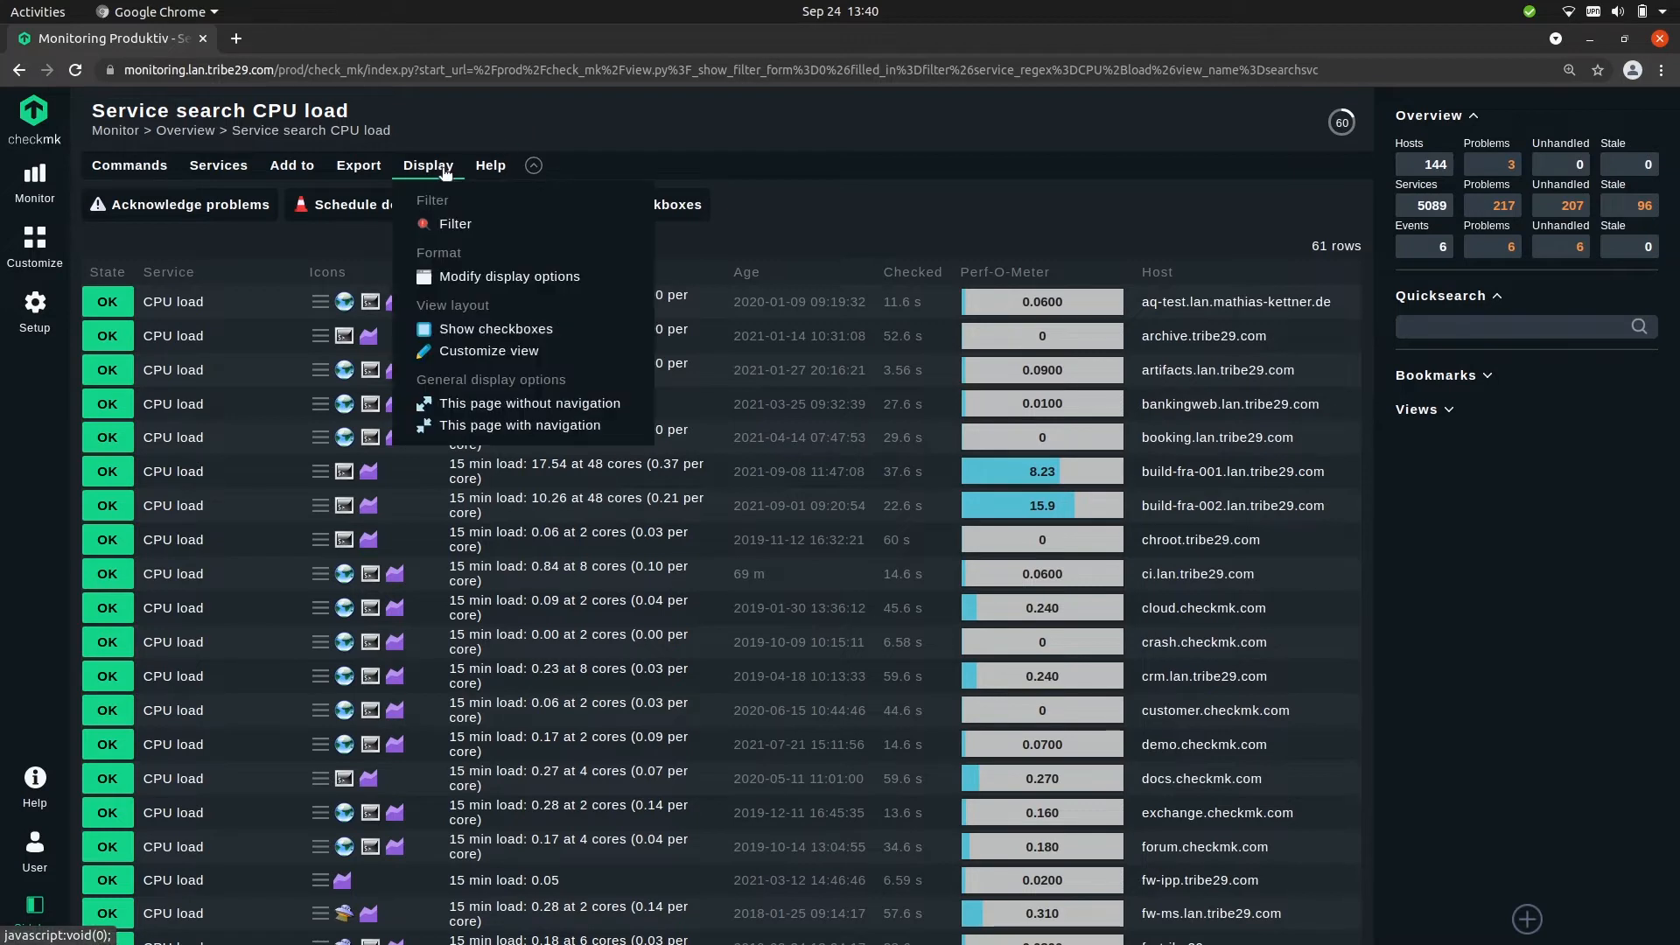
pyautogui.click(494, 352)
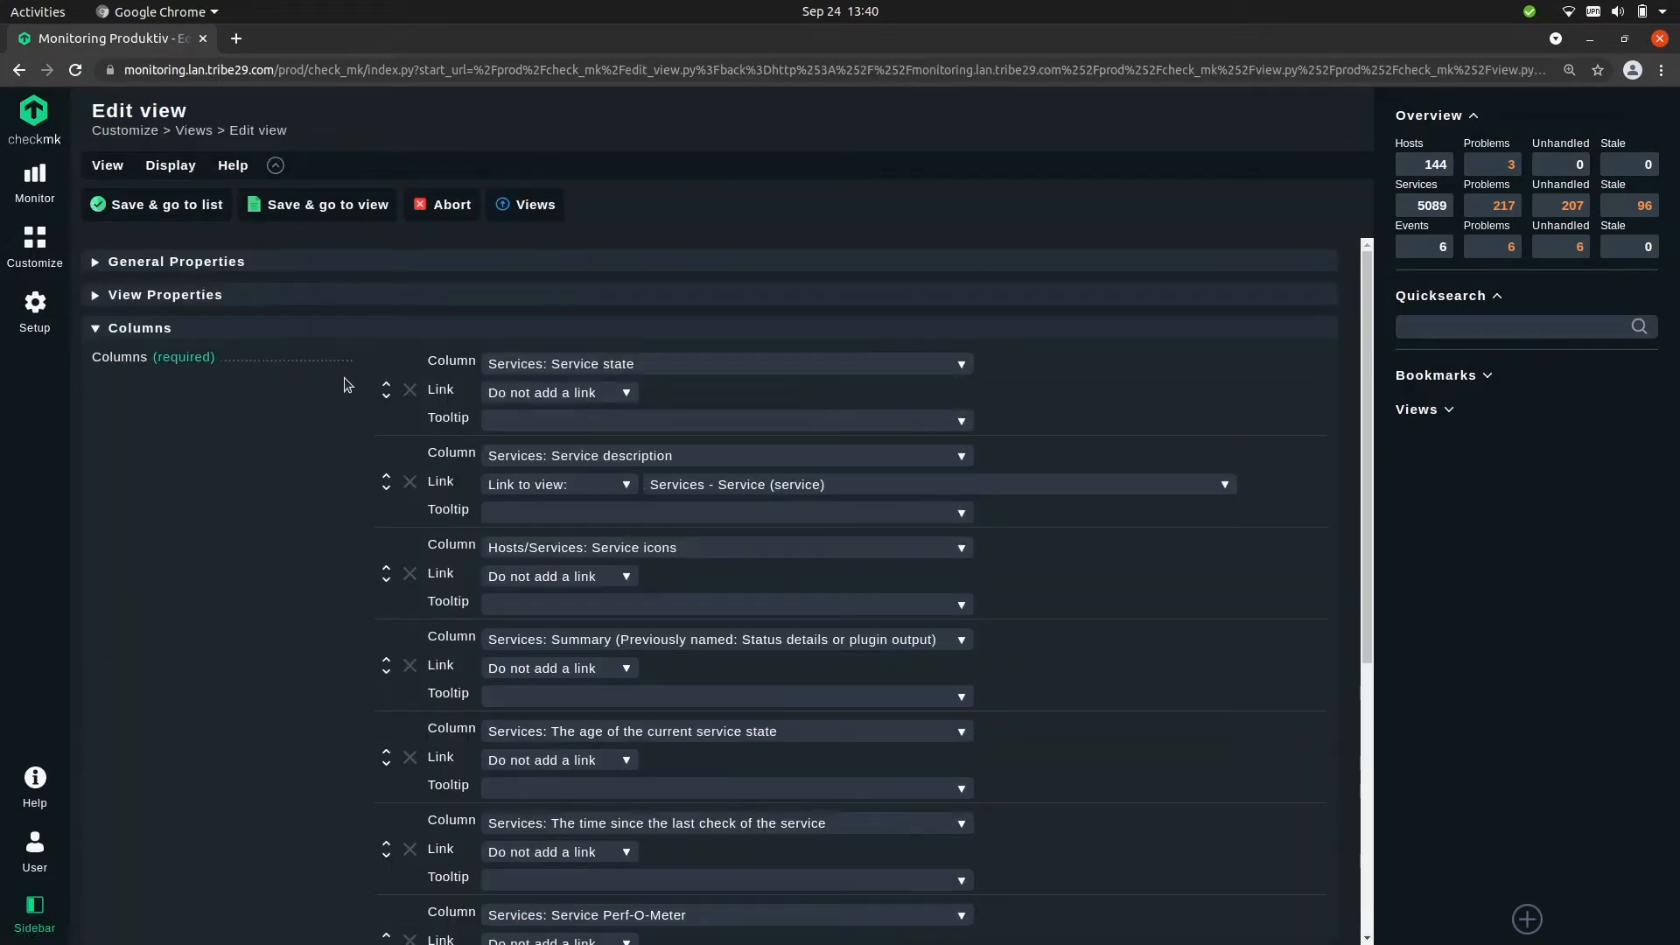
pyautogui.scroll(-4, 341, 392)
pyautogui.scroll(-3, 358, 415)
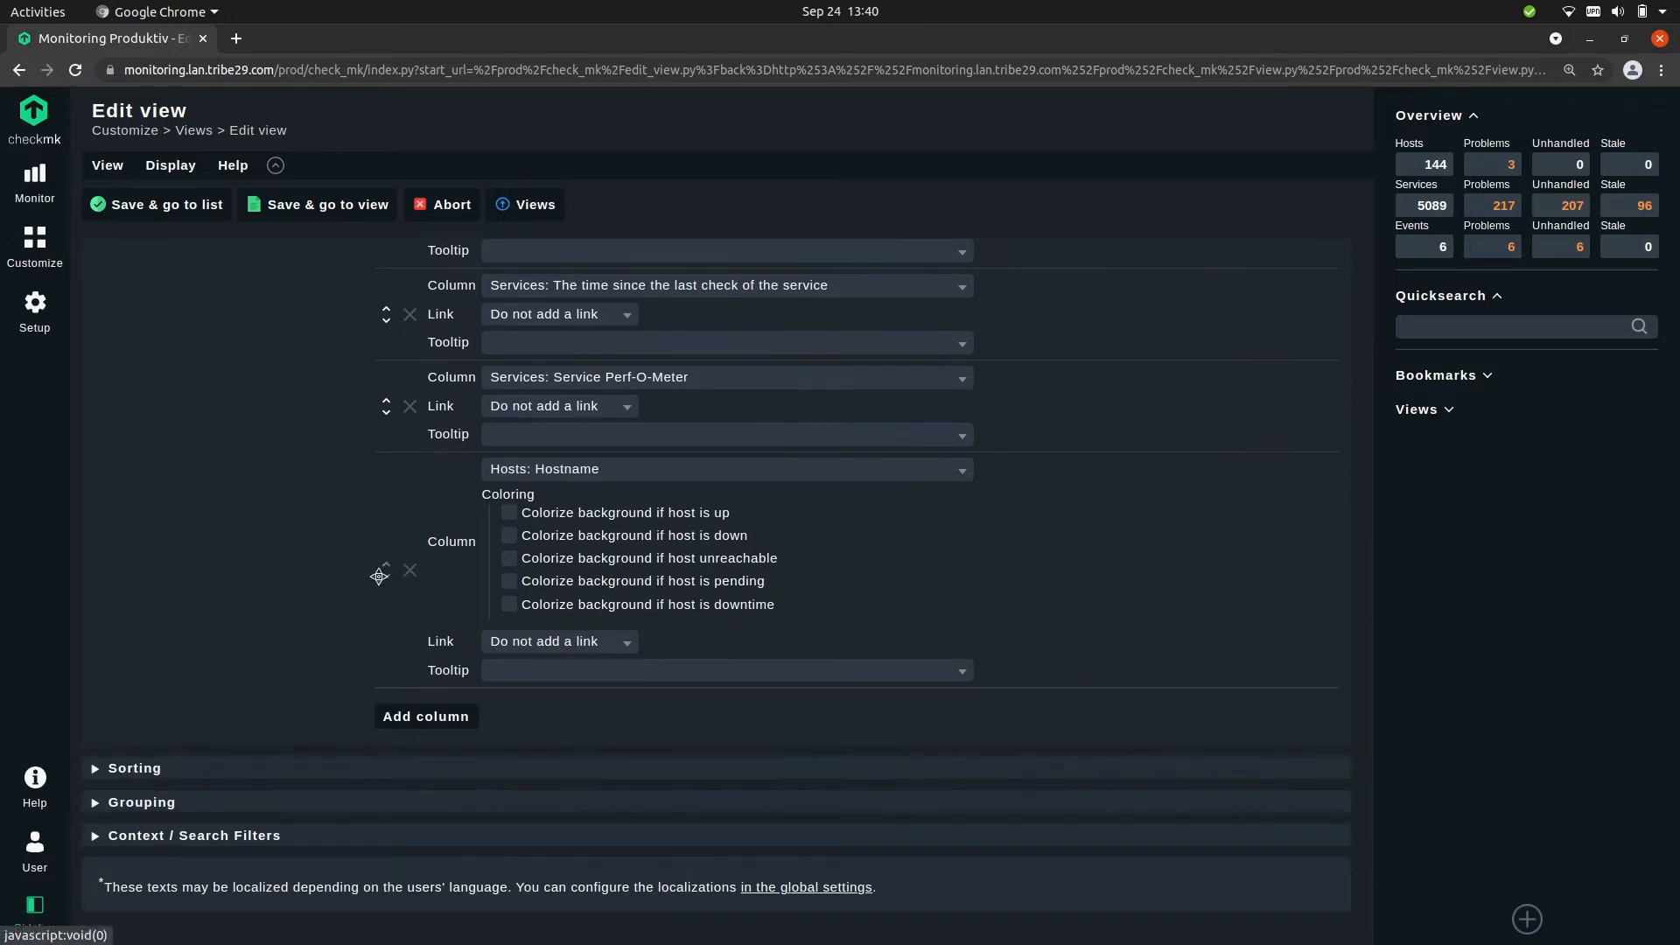
pyautogui.moveTo(383, 569); pyautogui.dragTo(446, 617)
pyautogui.scroll(3, 583, 347)
pyautogui.scroll(3, 520, 465)
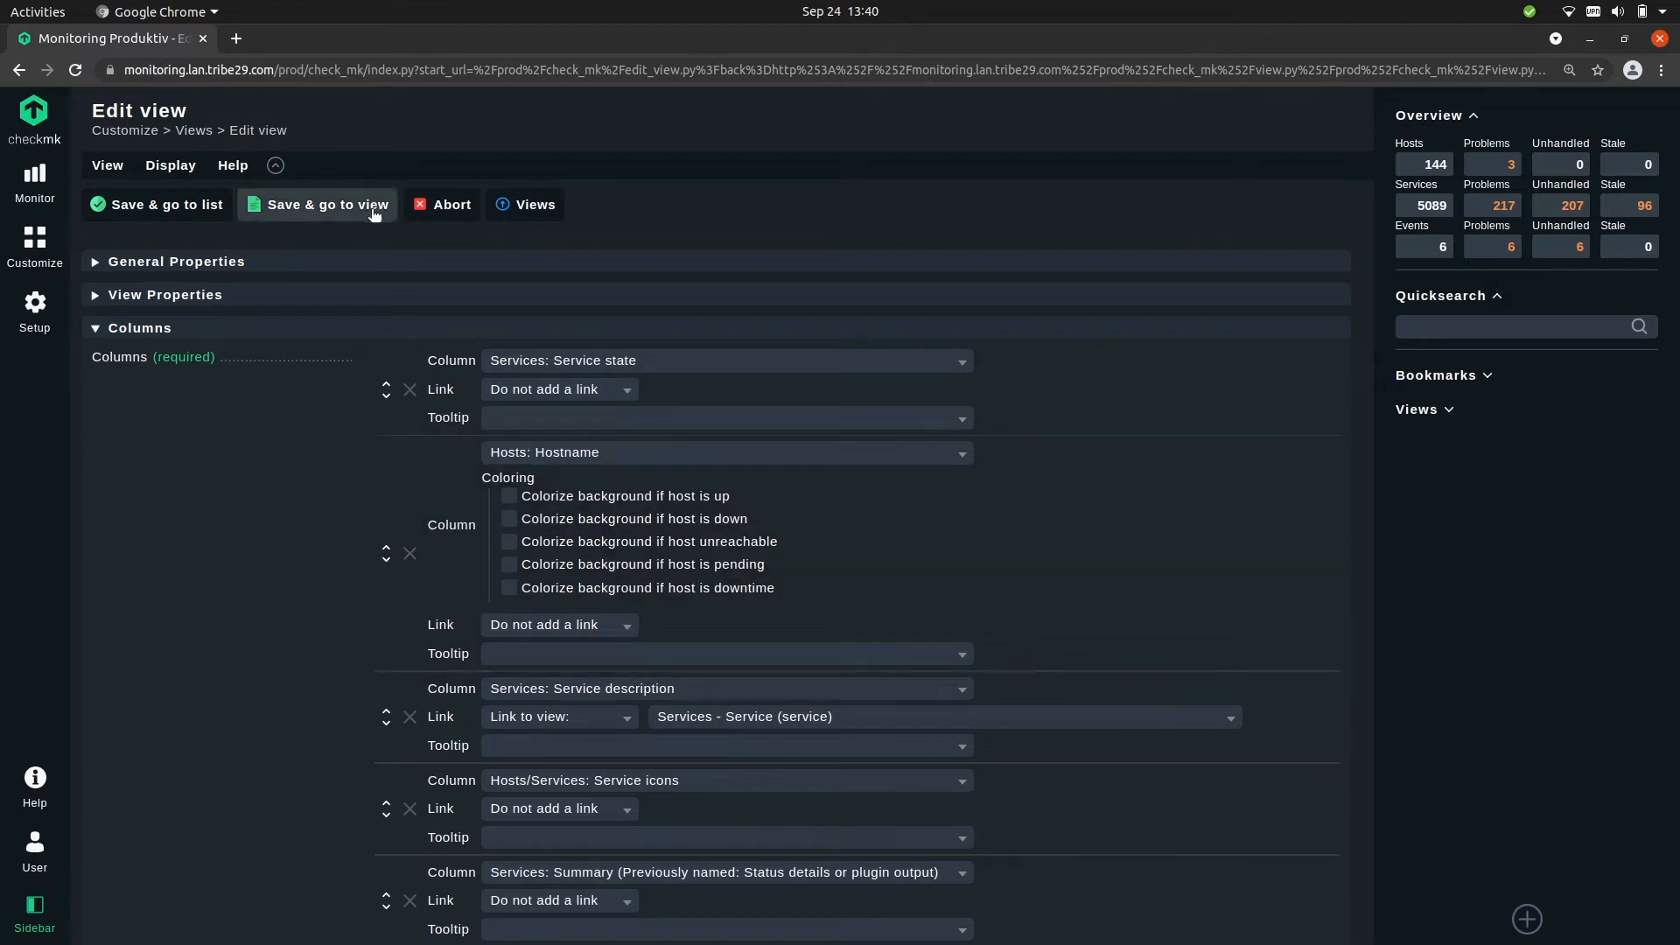
pyautogui.click(341, 205)
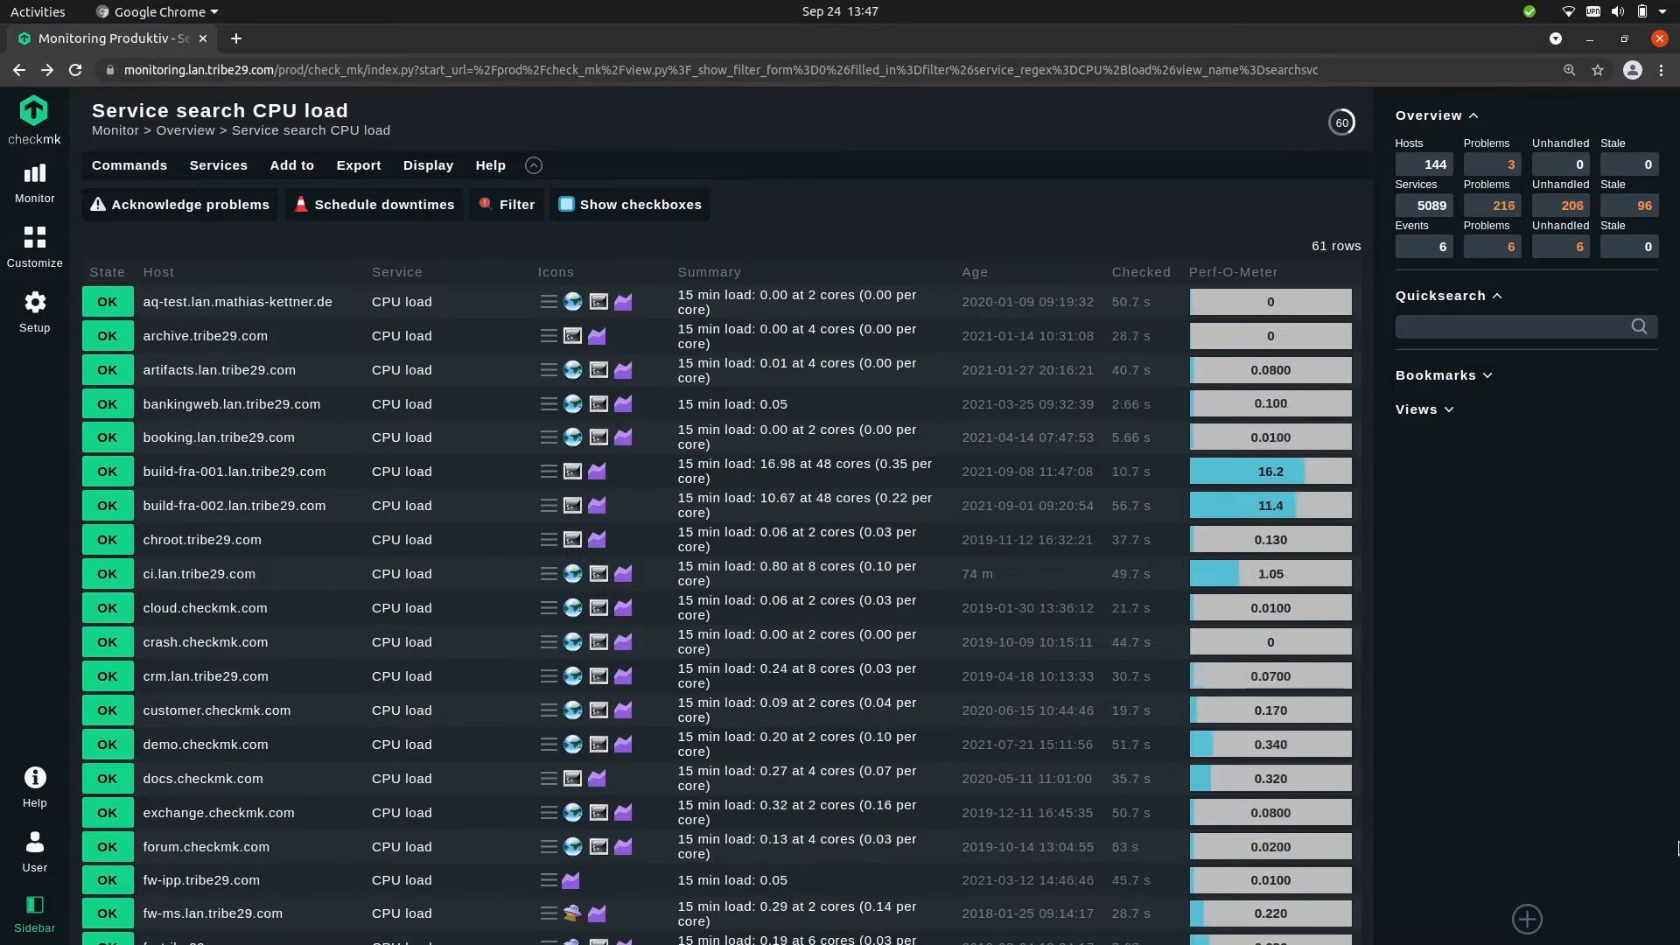
# Search the monitored services for "Disk" with Quicksearch
pyautogui.click(1547, 327)
pyautogui.write('Disk')
pyautogui.press('Return')
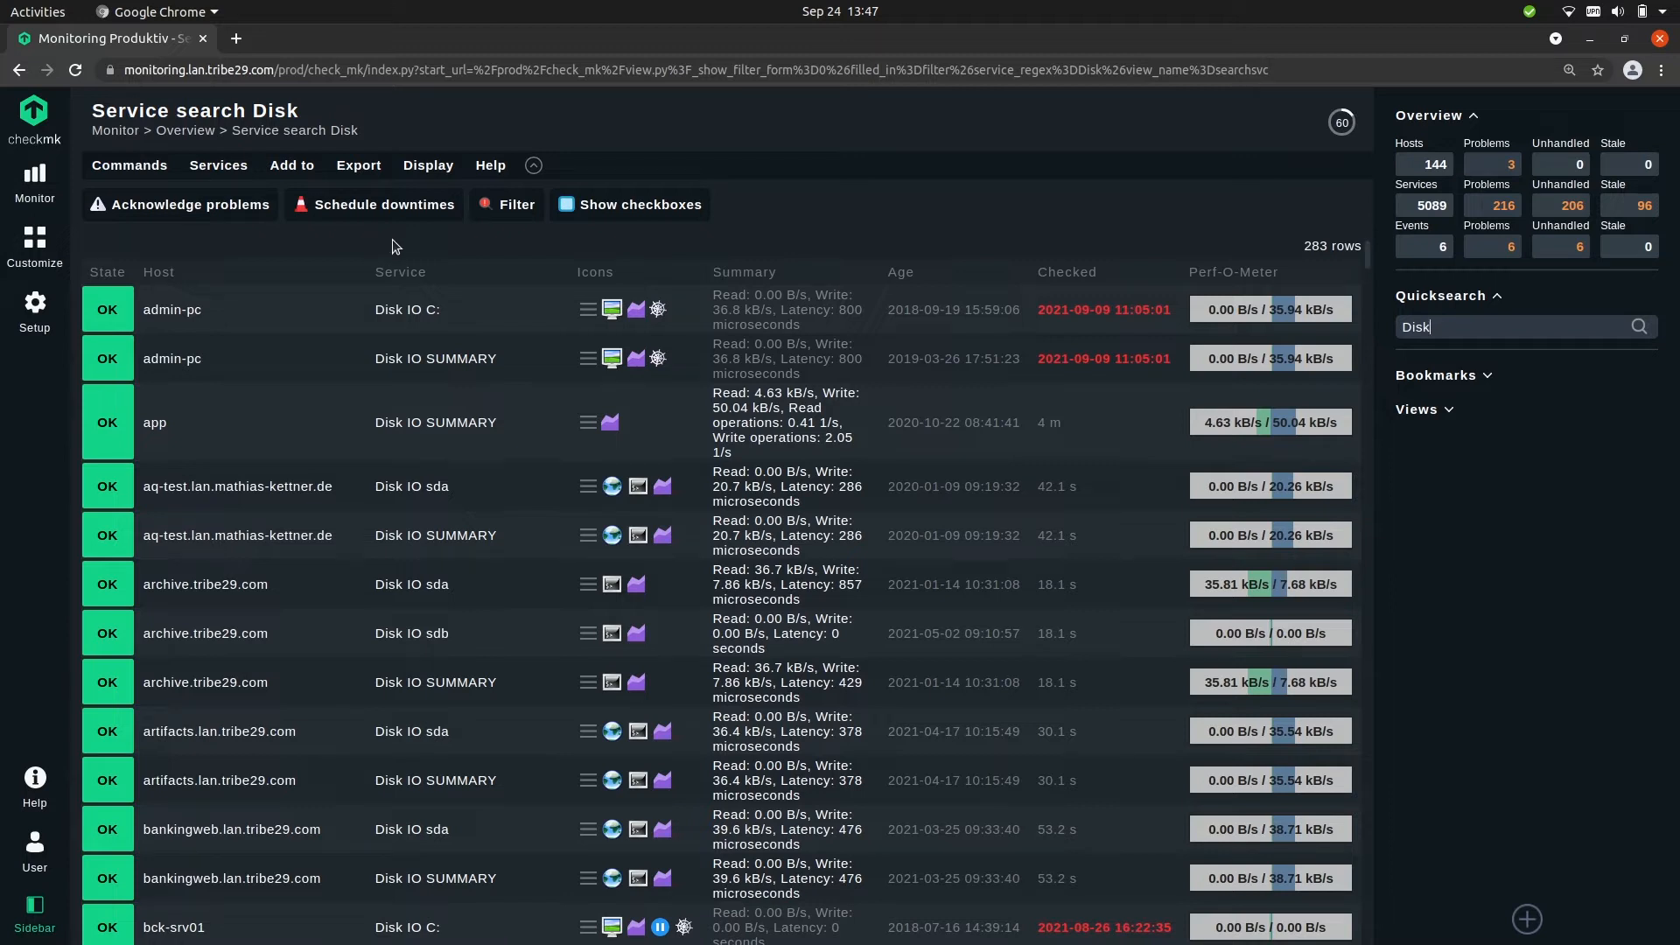
# Try making the service search view available to all users in its general properties
pyautogui.click(437, 167)
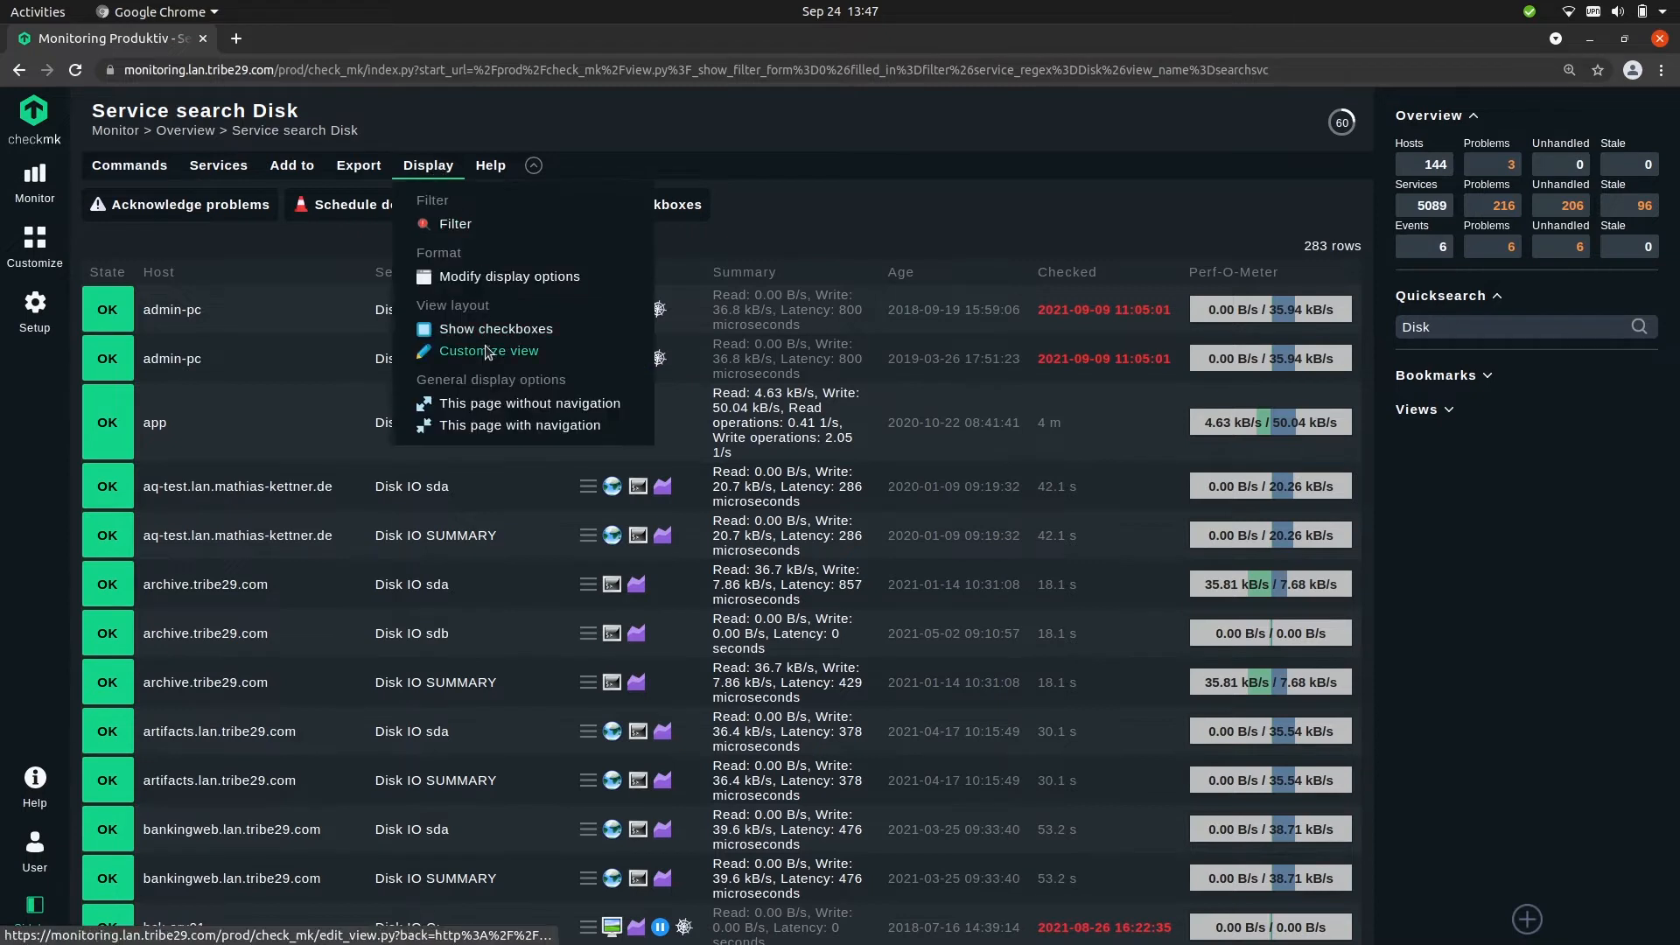
pyautogui.click(448, 351)
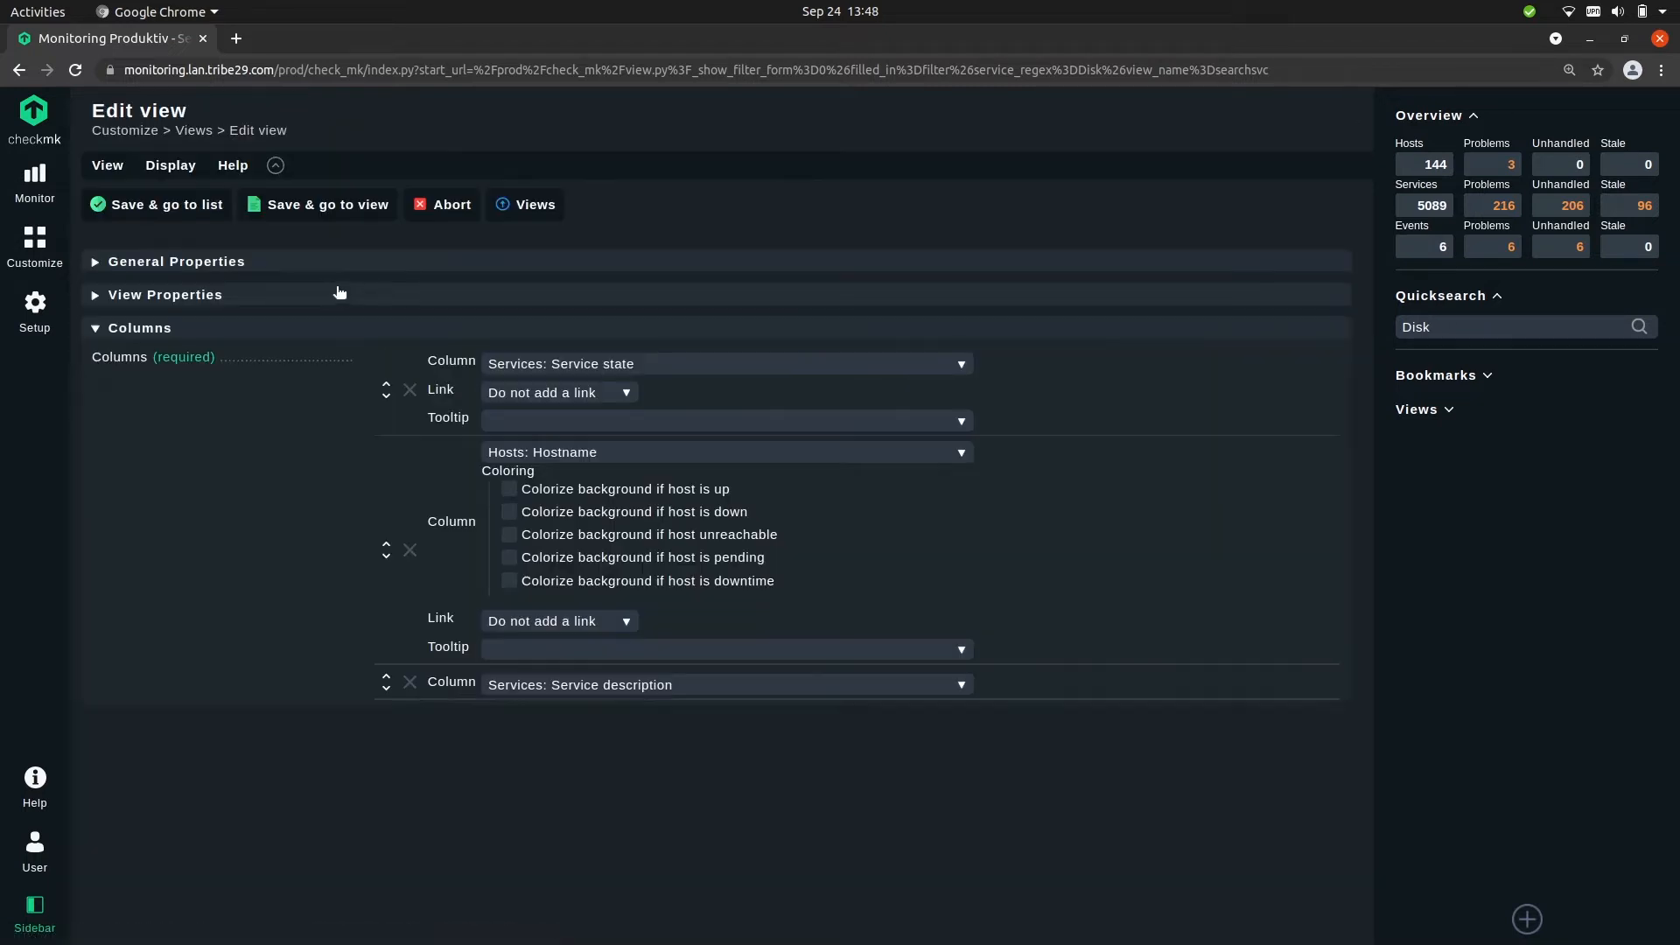
pyautogui.click(210, 262)
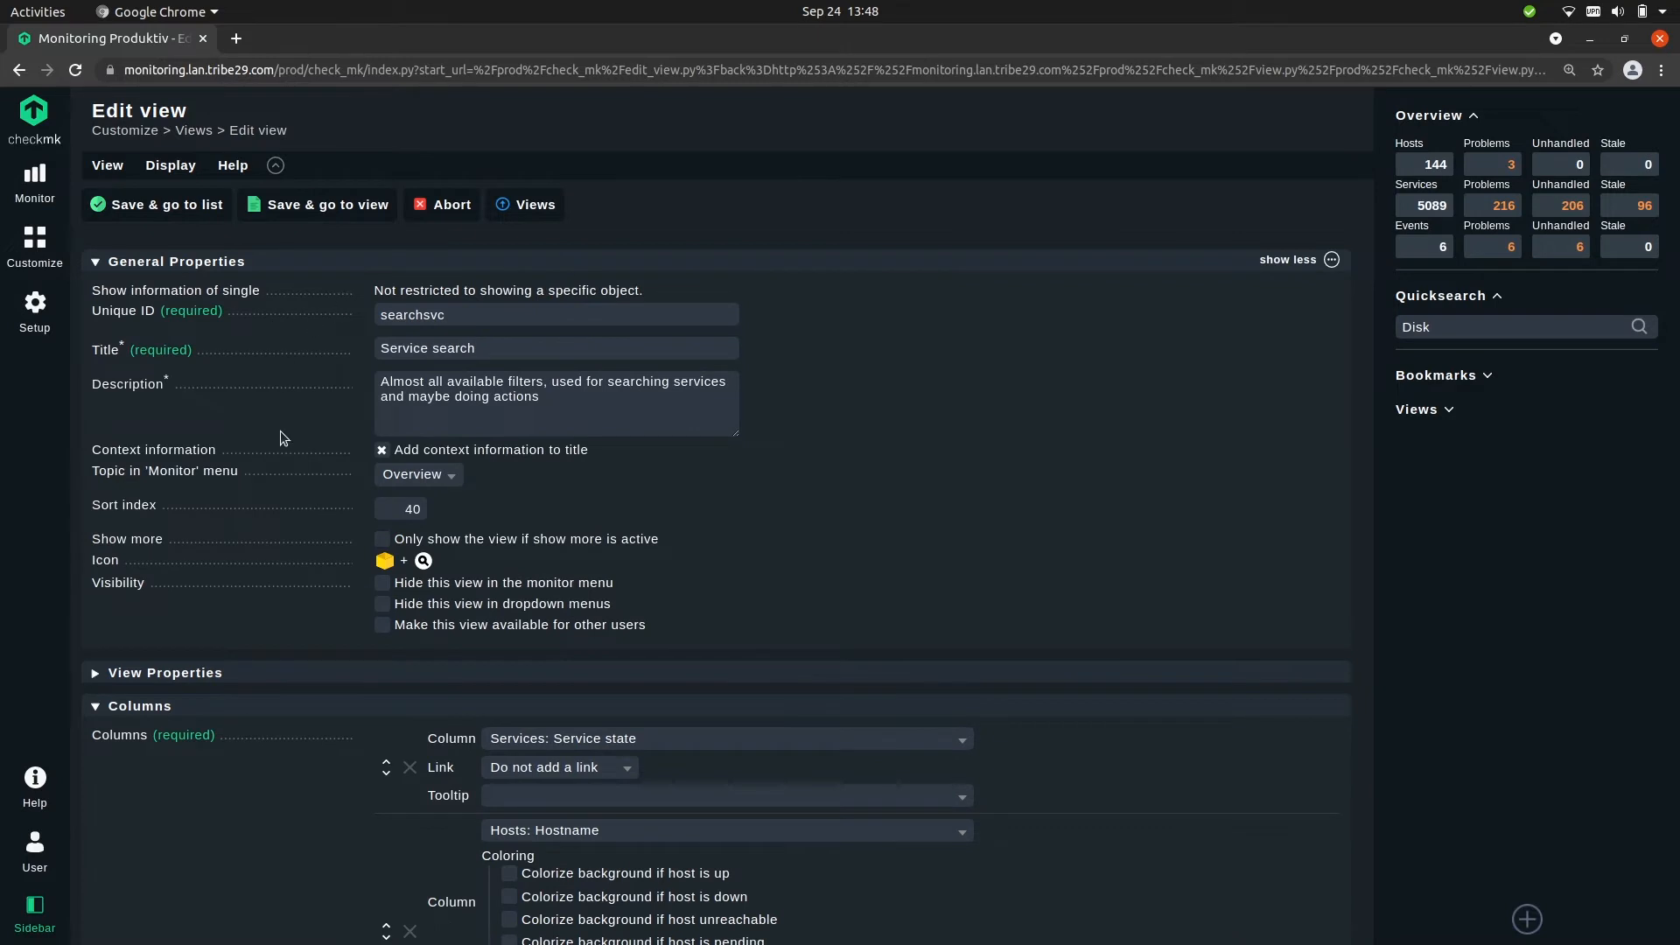
pyautogui.click(427, 624)
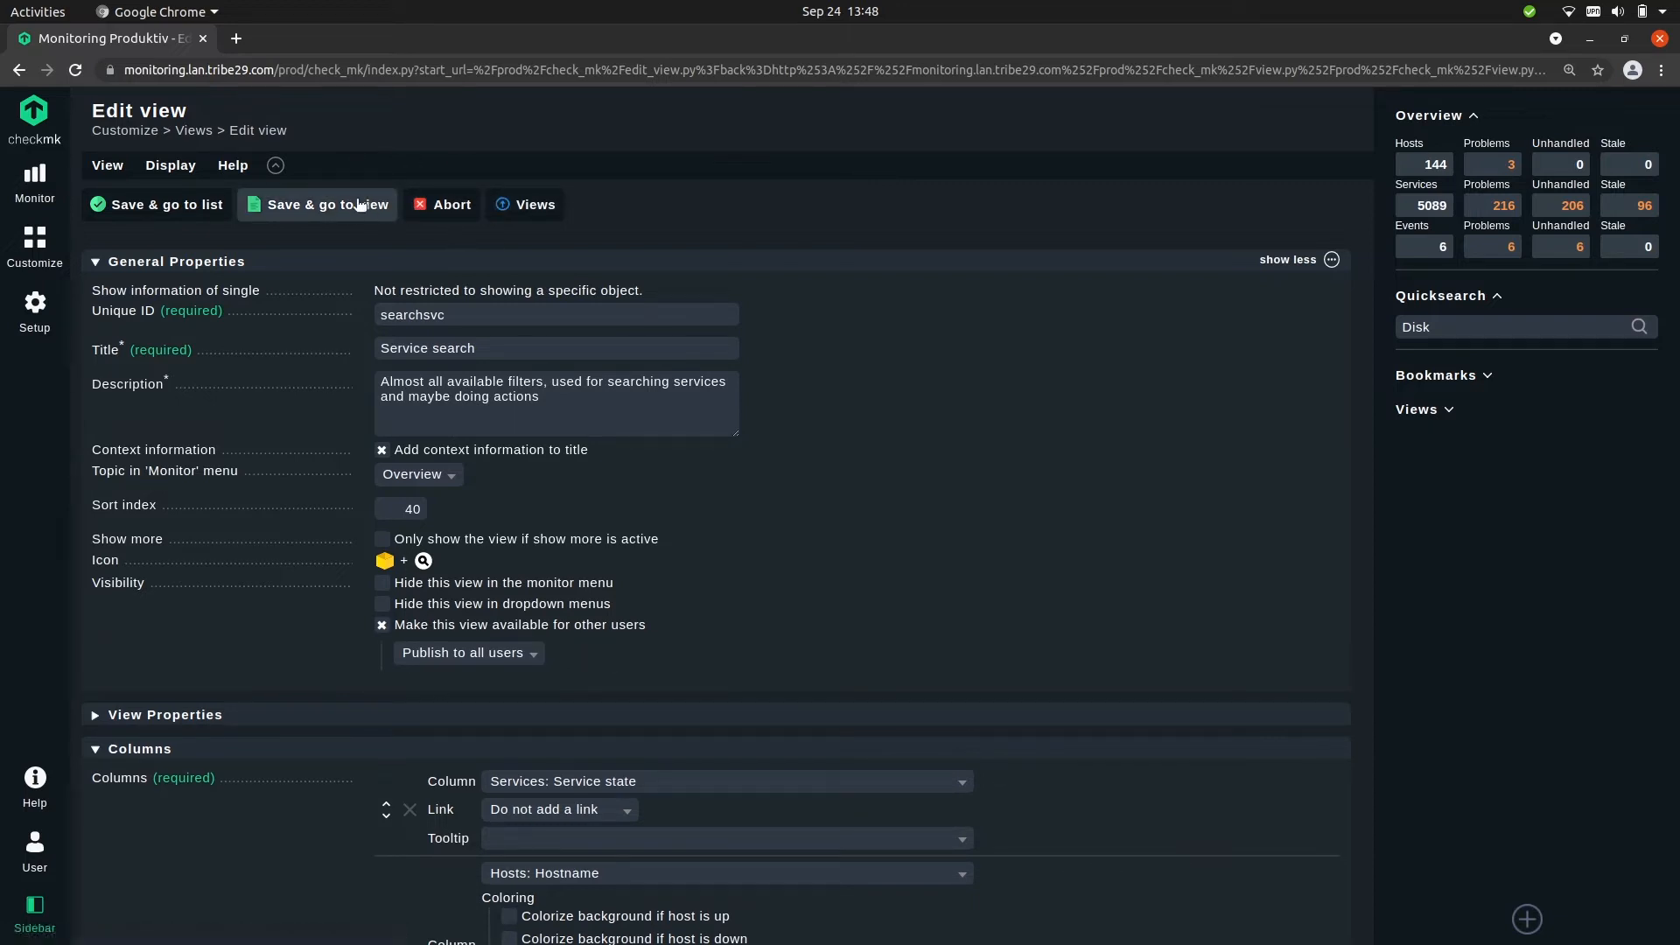
pyautogui.click(382, 624)
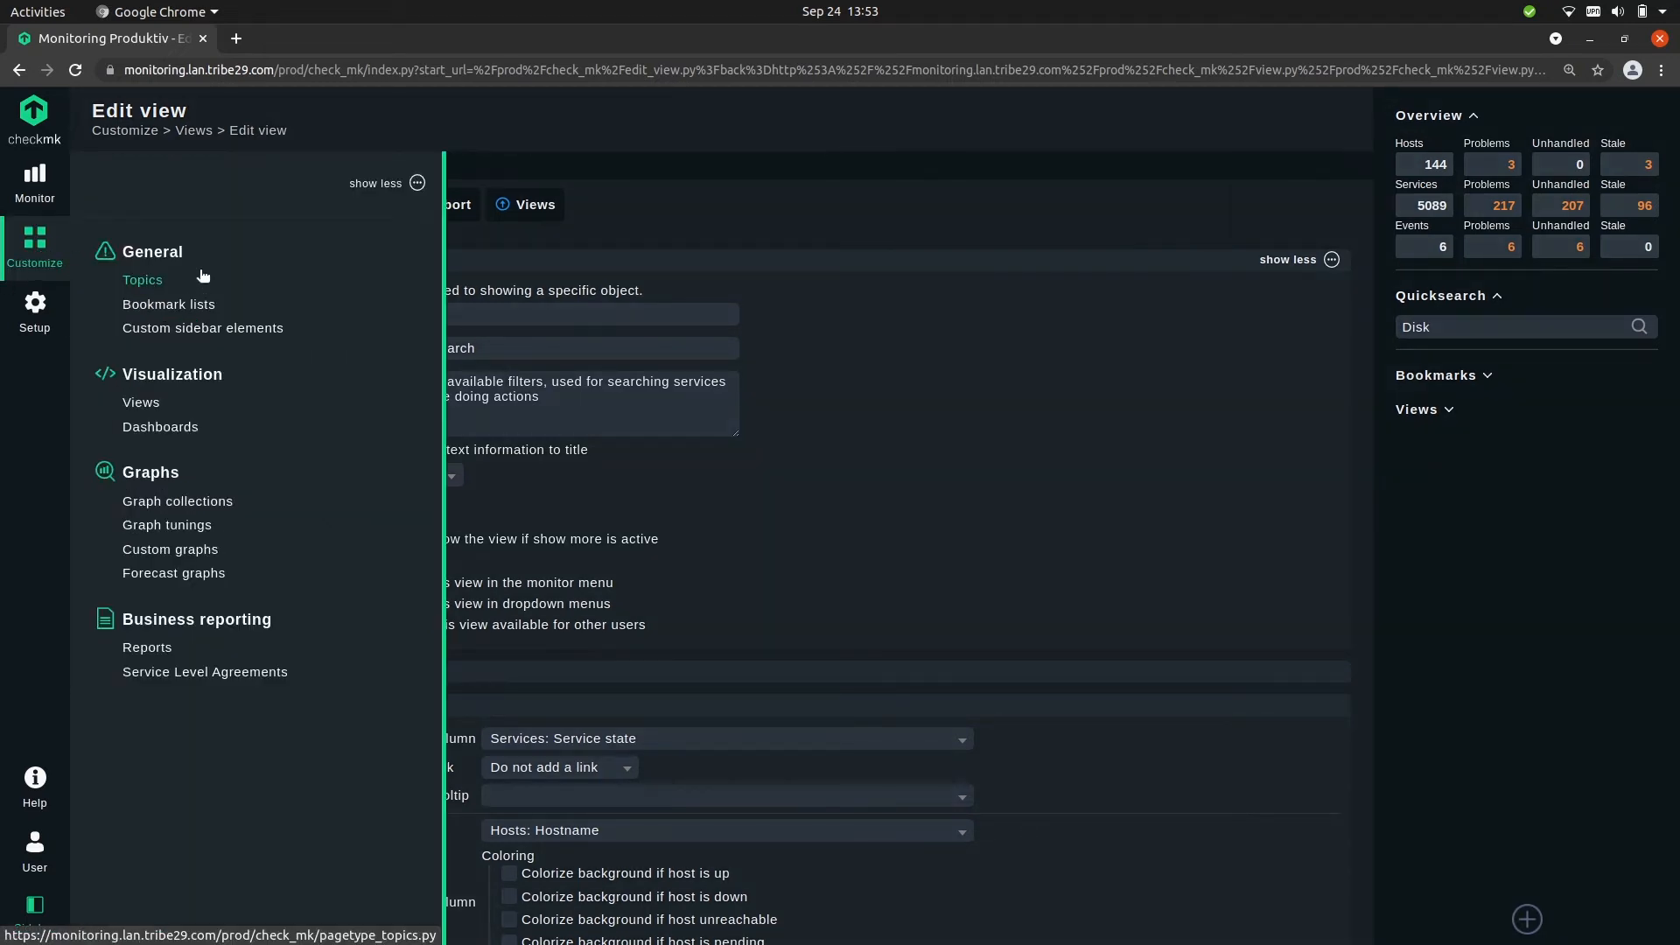
# Open the list of all views and look through the customized, other users' and builtin ones
pyautogui.click(161, 407)
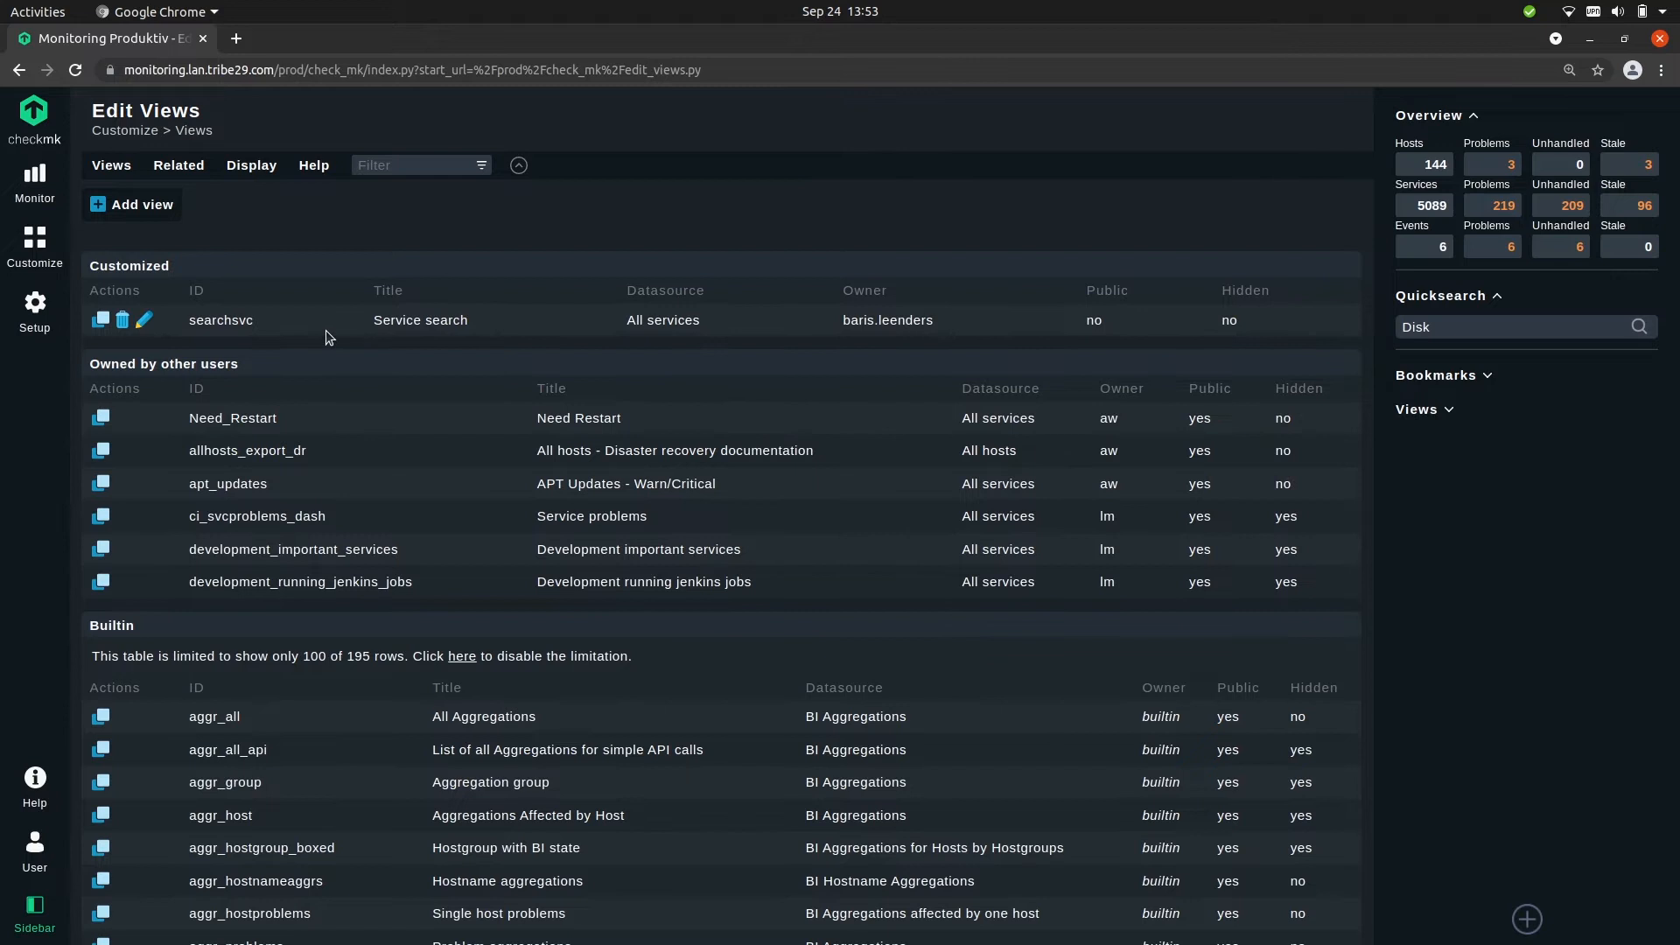
pyautogui.scroll(-1, 174, 300)
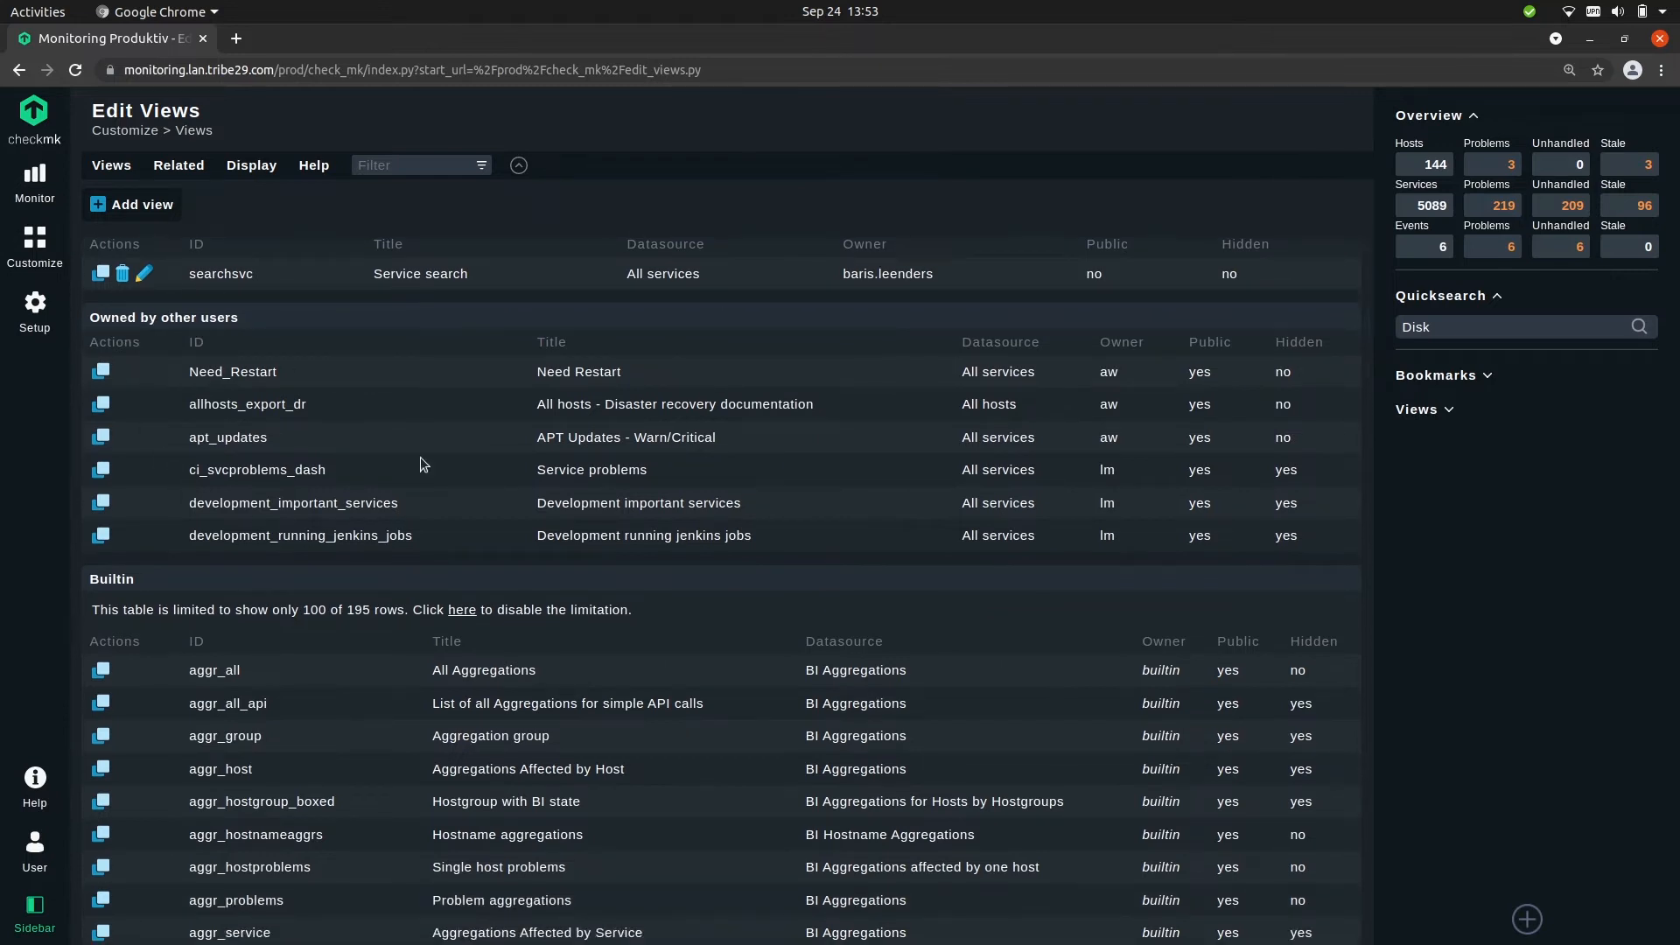
pyautogui.scroll(-3, 385, 462)
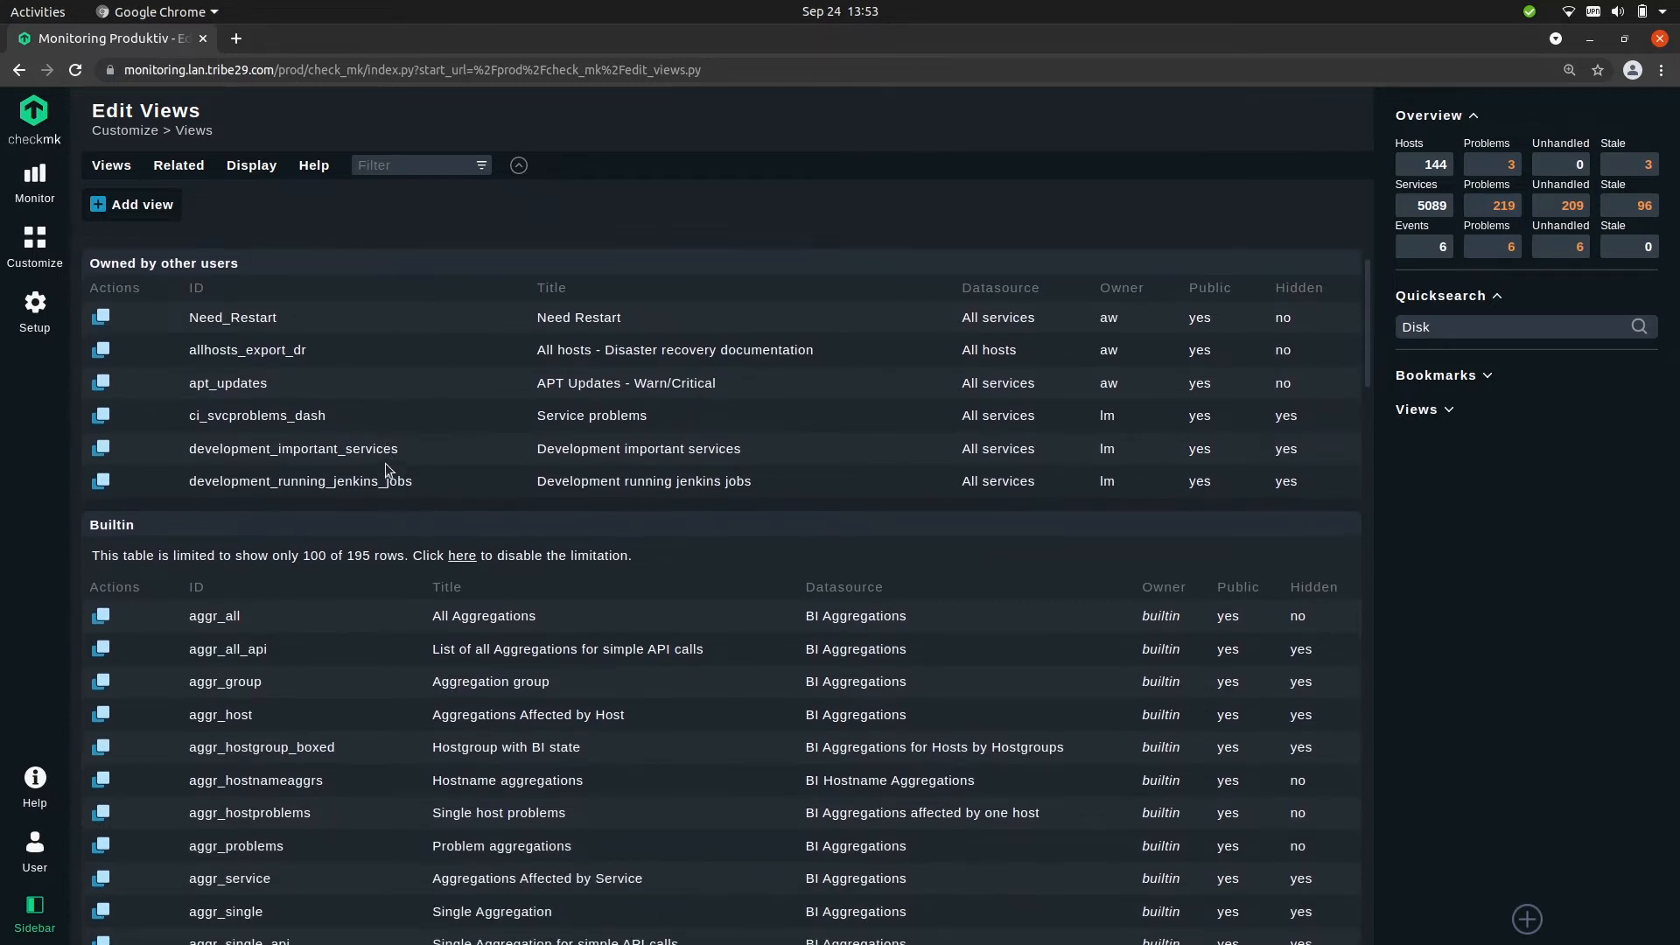
# Look through the builtin views and return to the customized ones at the start of the list
pyautogui.scroll(-8, 401, 470)
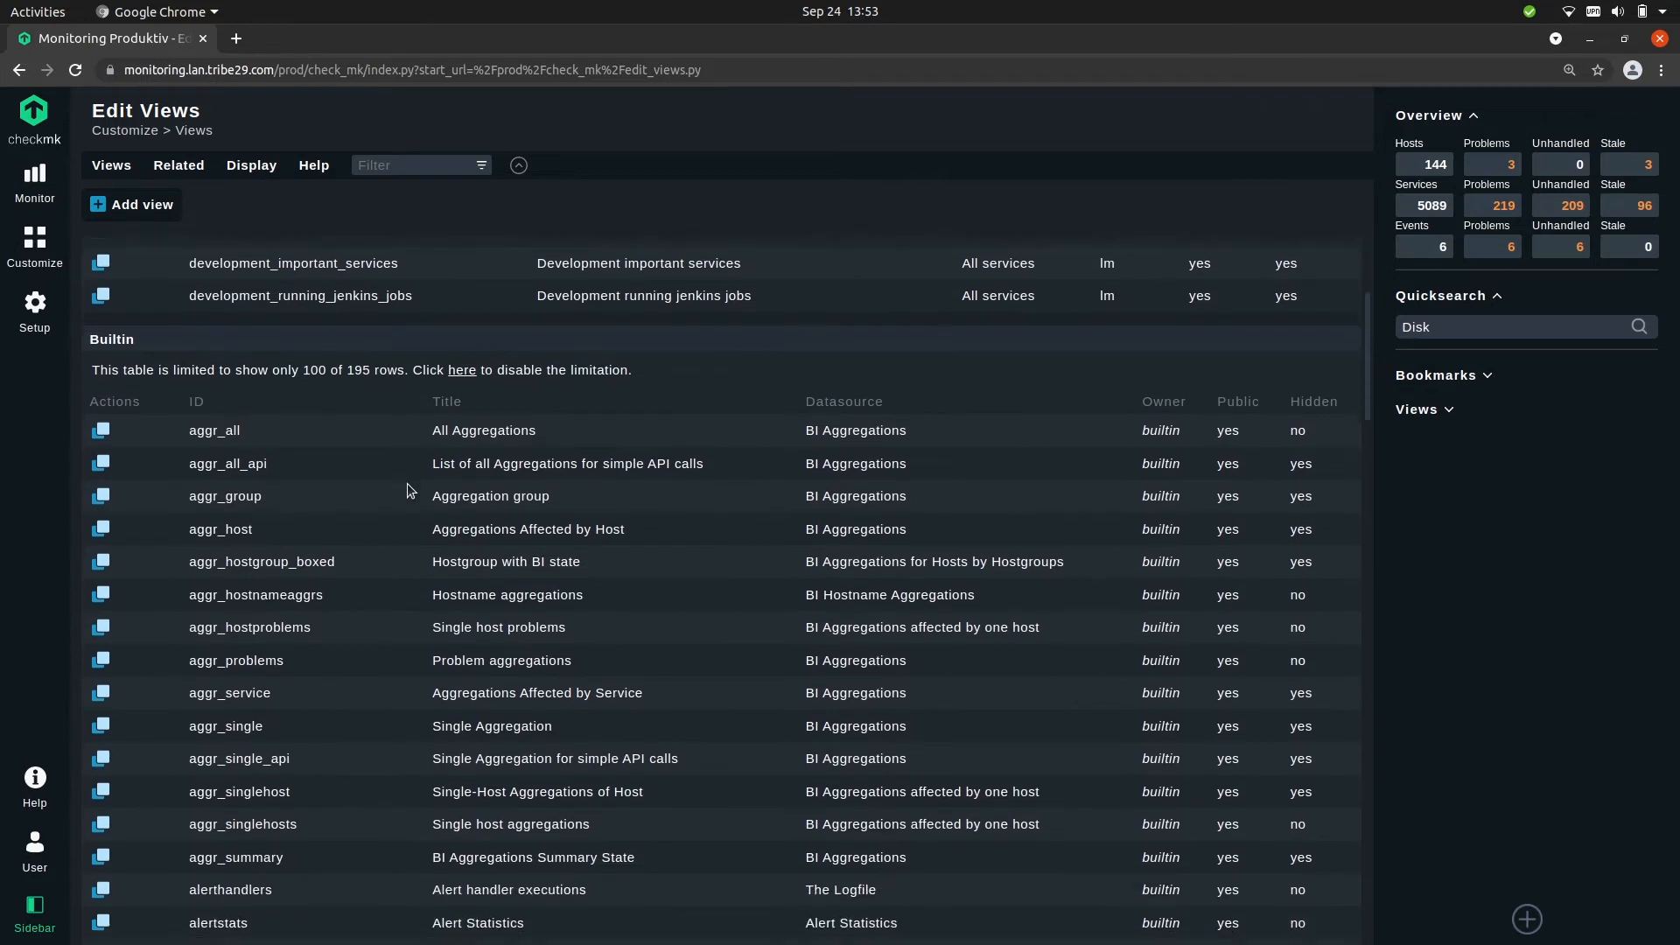
pyautogui.scroll(-7, 430, 521)
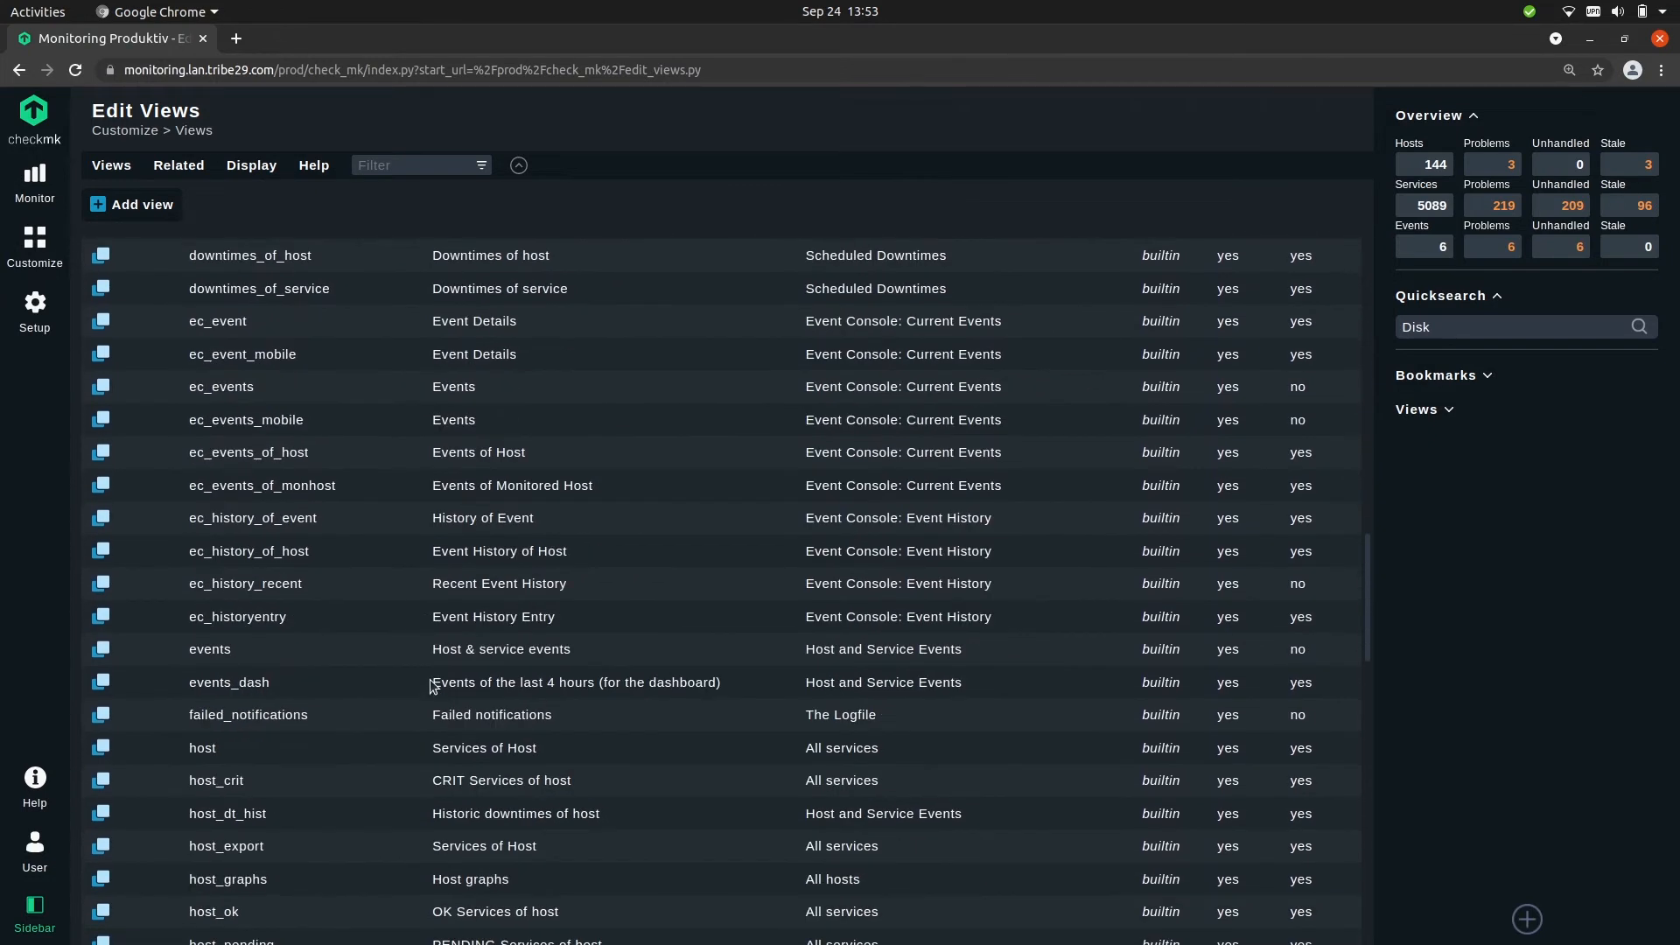
pyautogui.scroll(15, 429, 679)
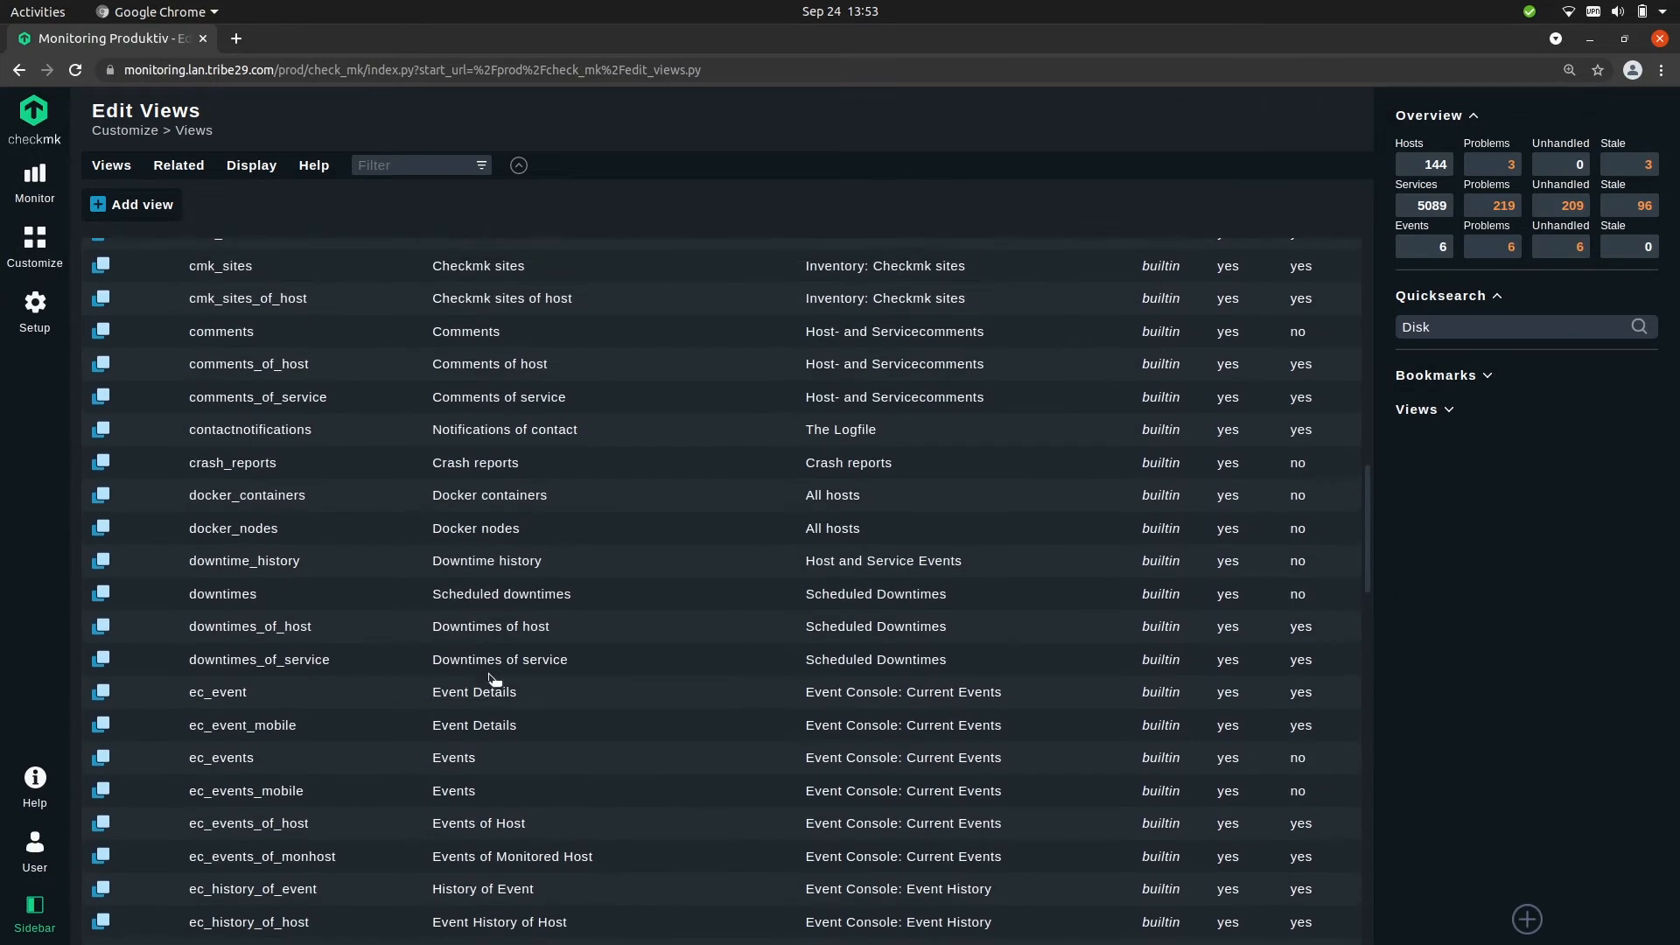
pyautogui.scroll(3, 380, 433)
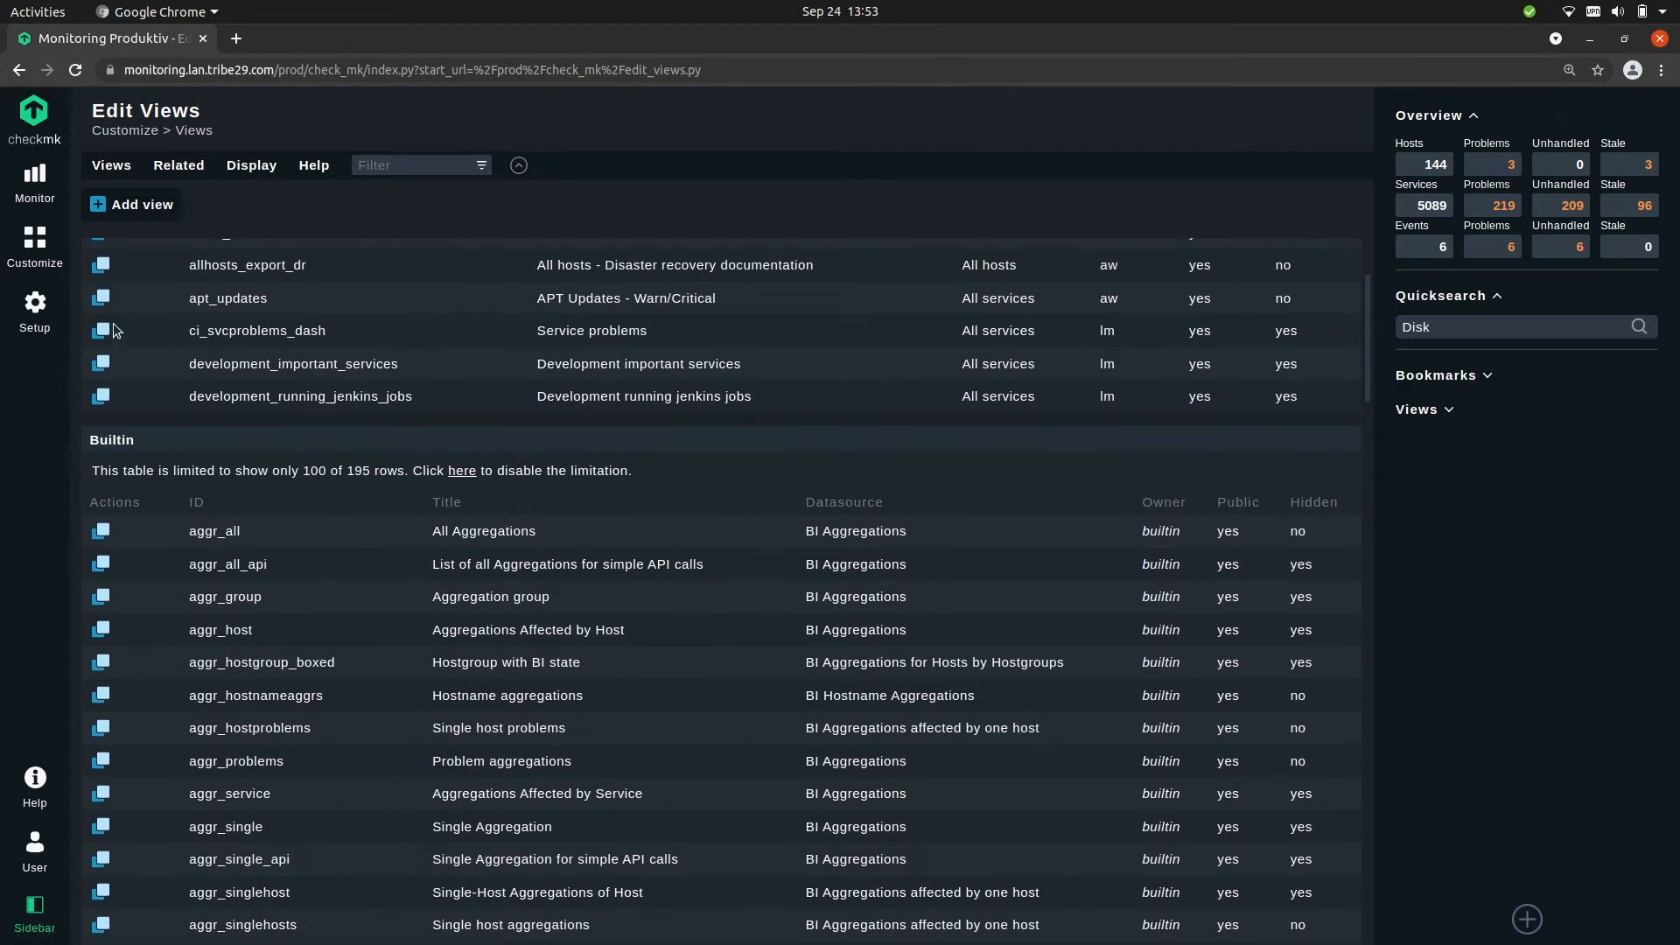
pyautogui.scroll(2, 127, 315)
pyautogui.scroll(1, 135, 354)
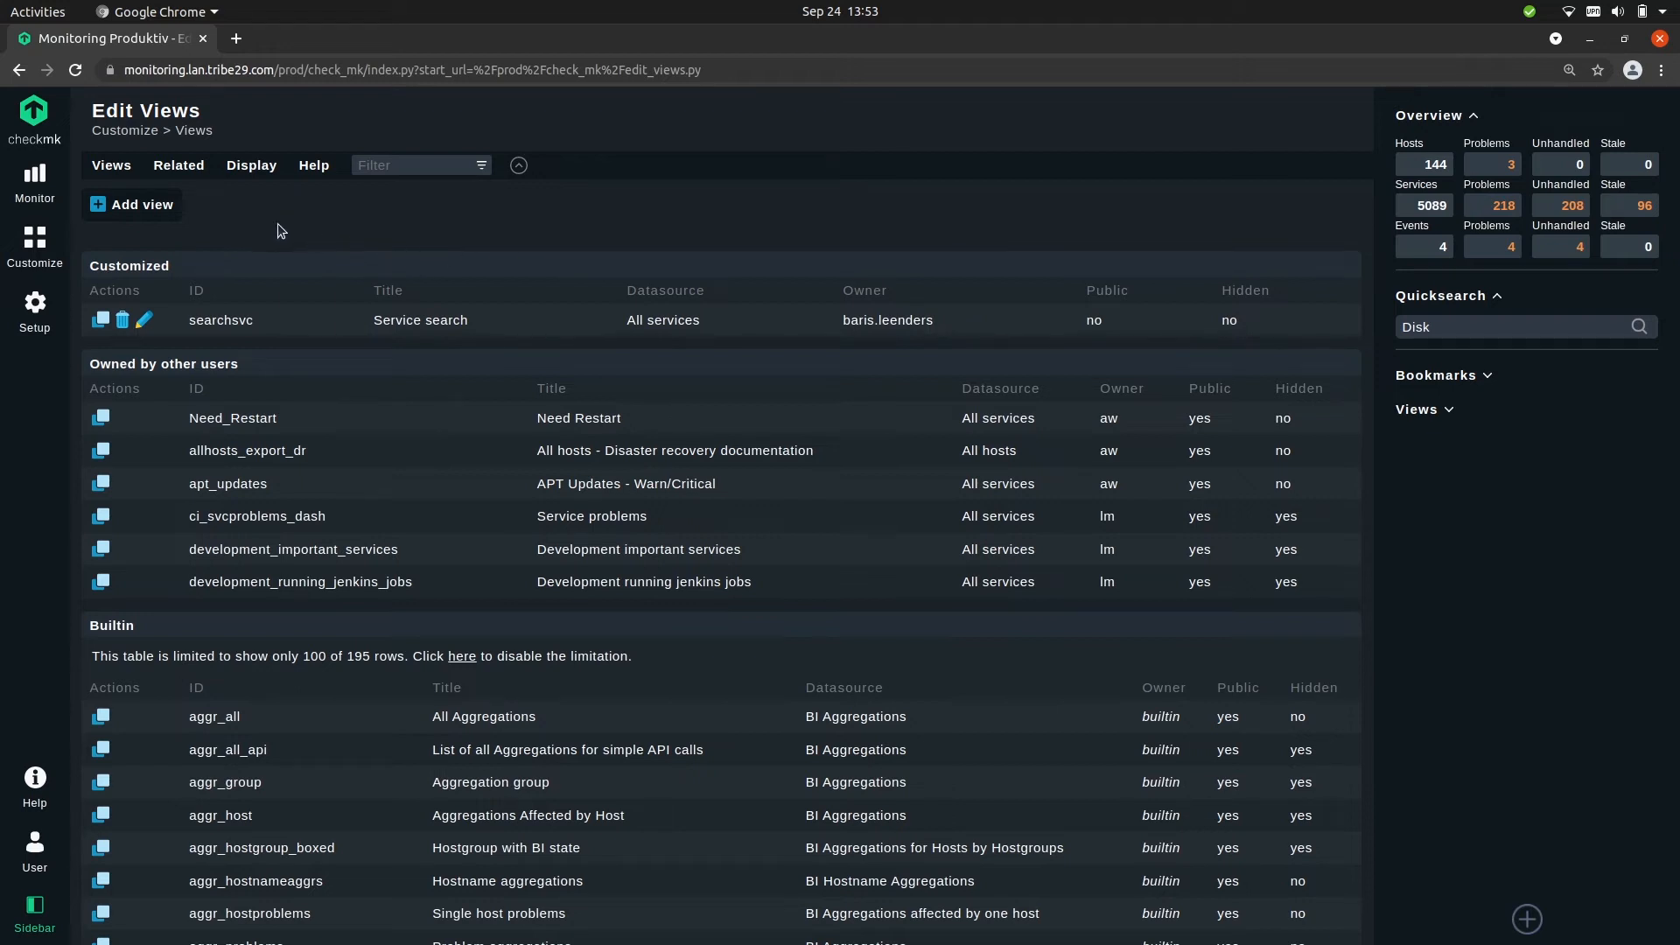
# Start a new view based on the All hosts datasource with no restrictions to specific objects
pyautogui.click(158, 216)
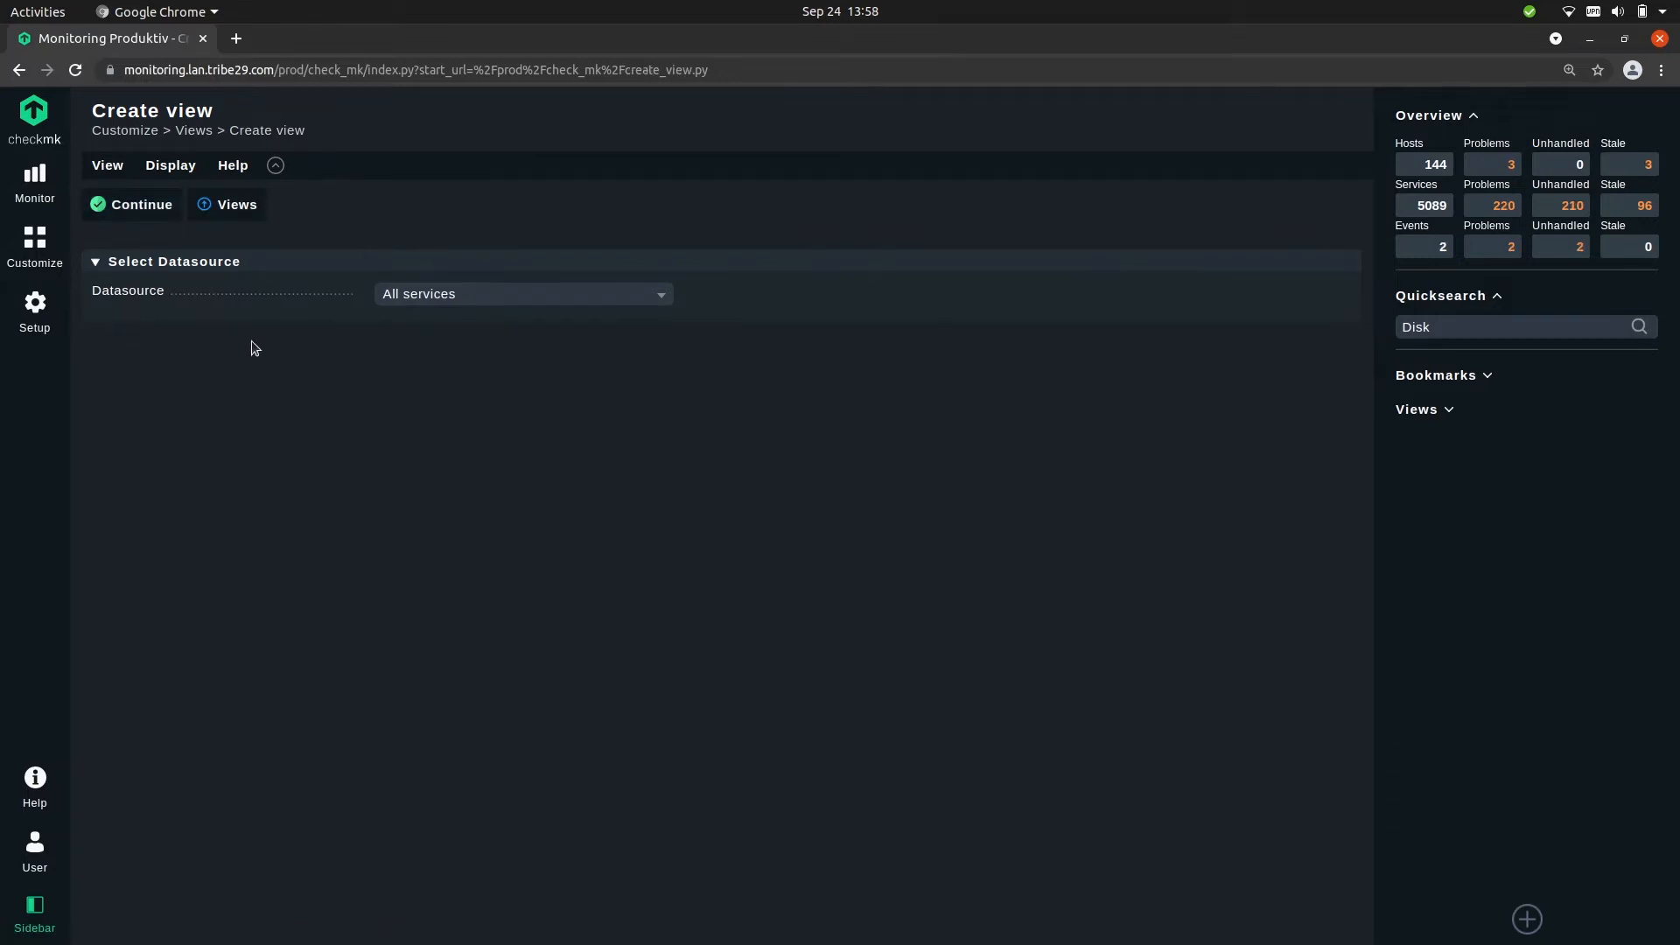
pyautogui.click(499, 305)
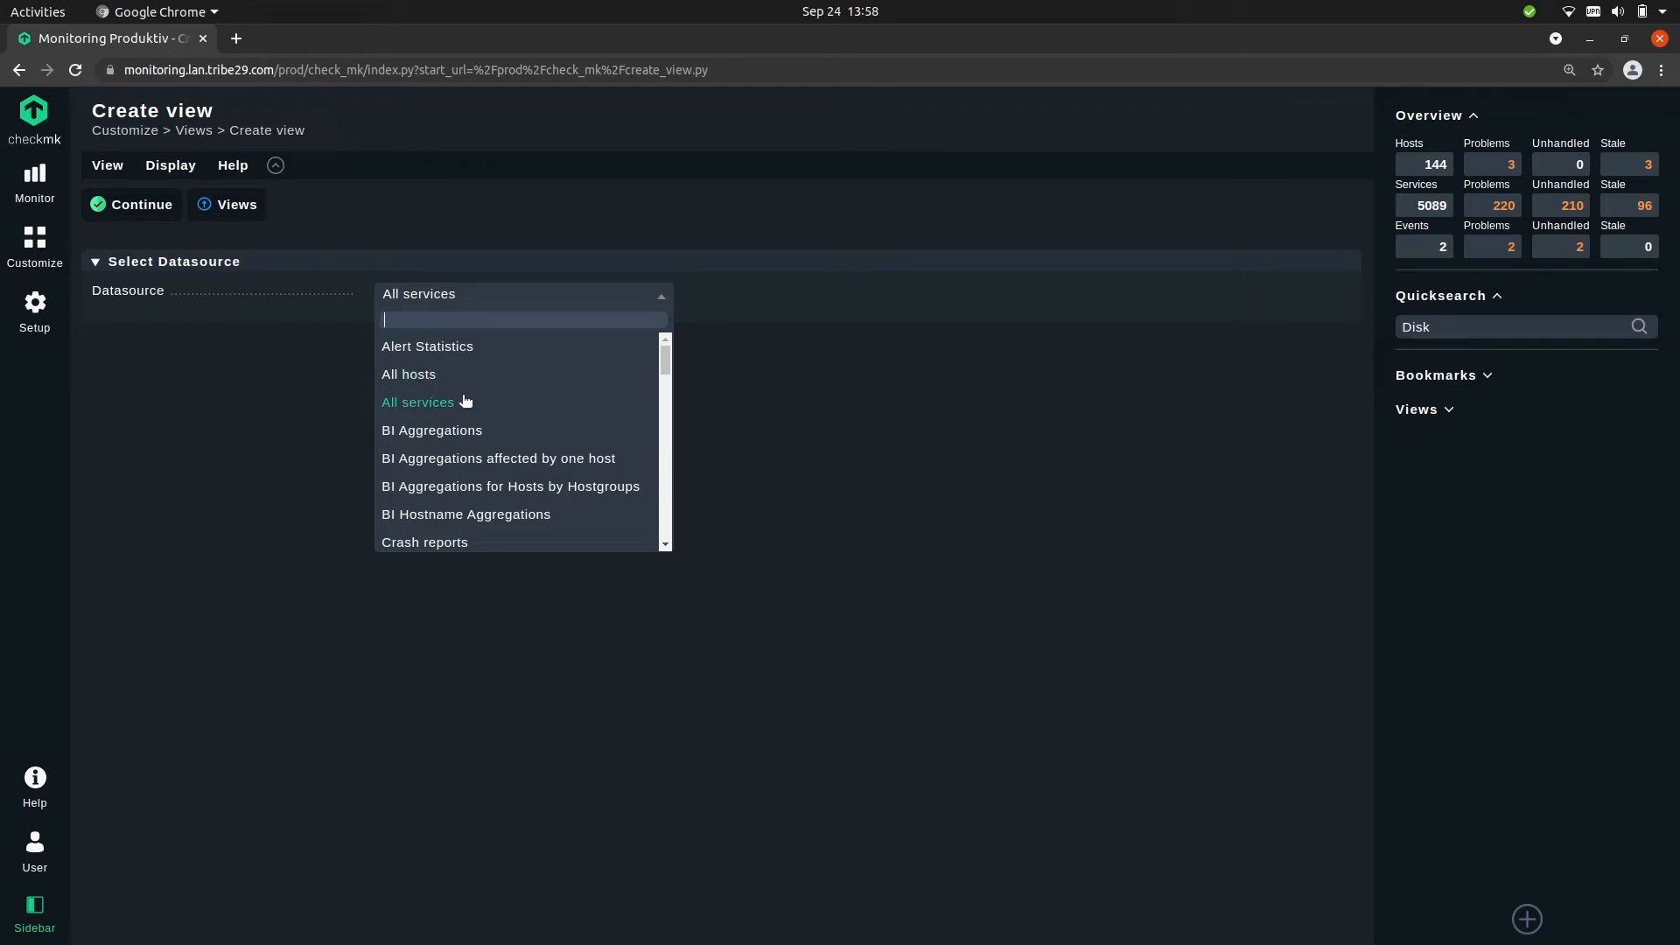
pyautogui.click(422, 376)
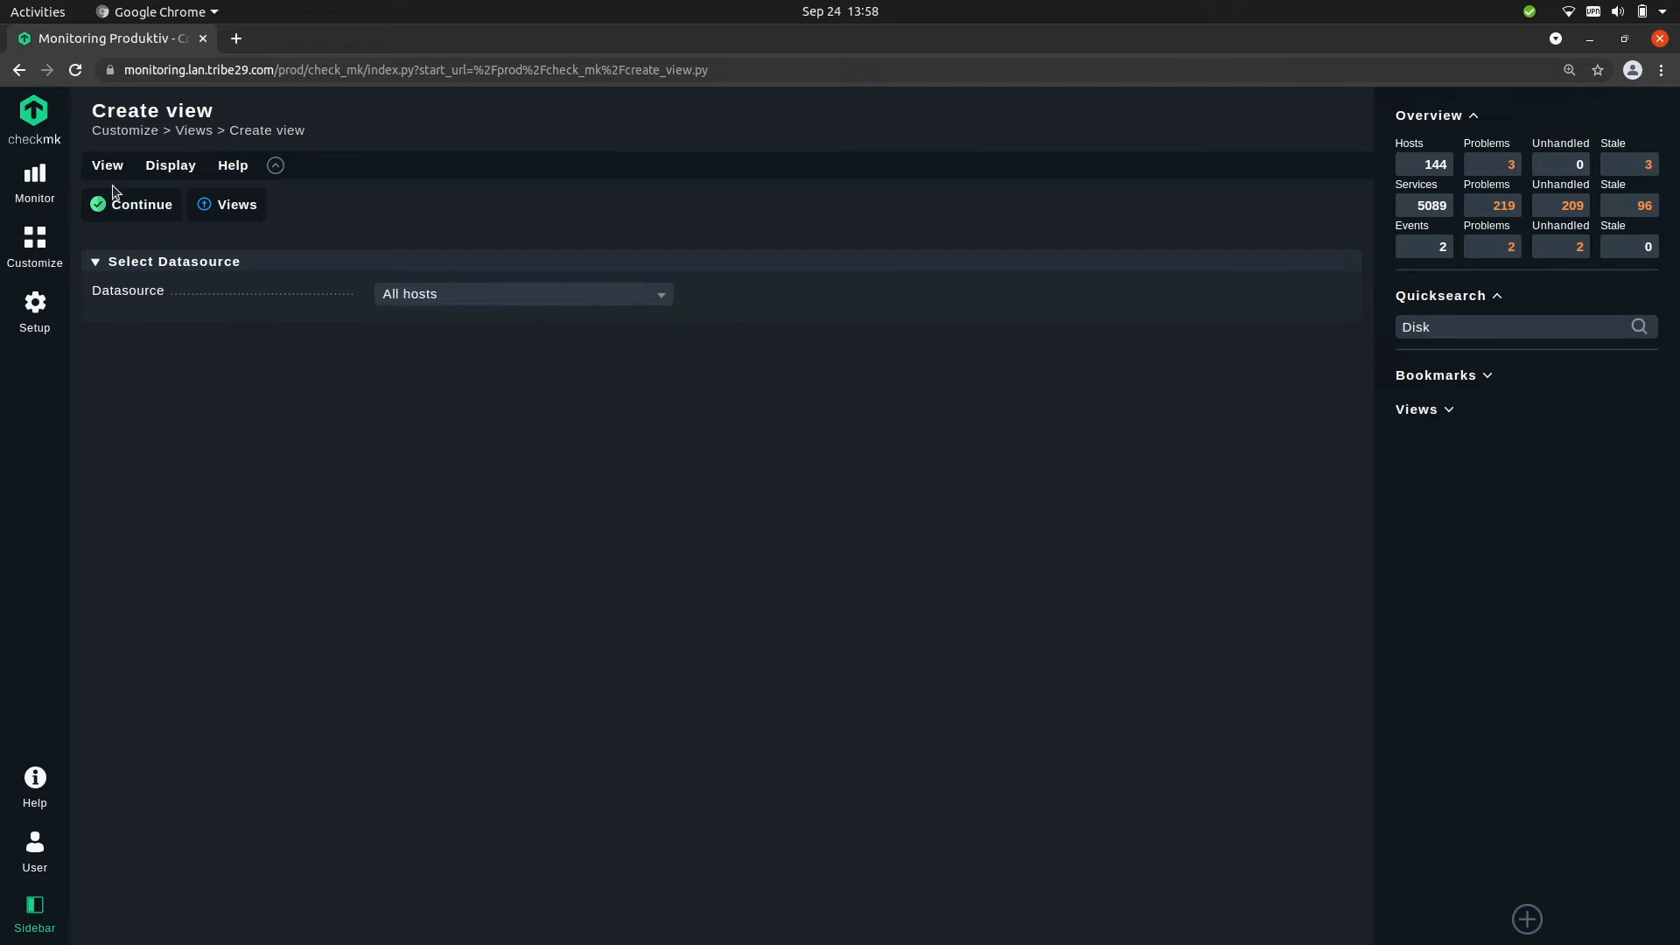
pyautogui.click(137, 207)
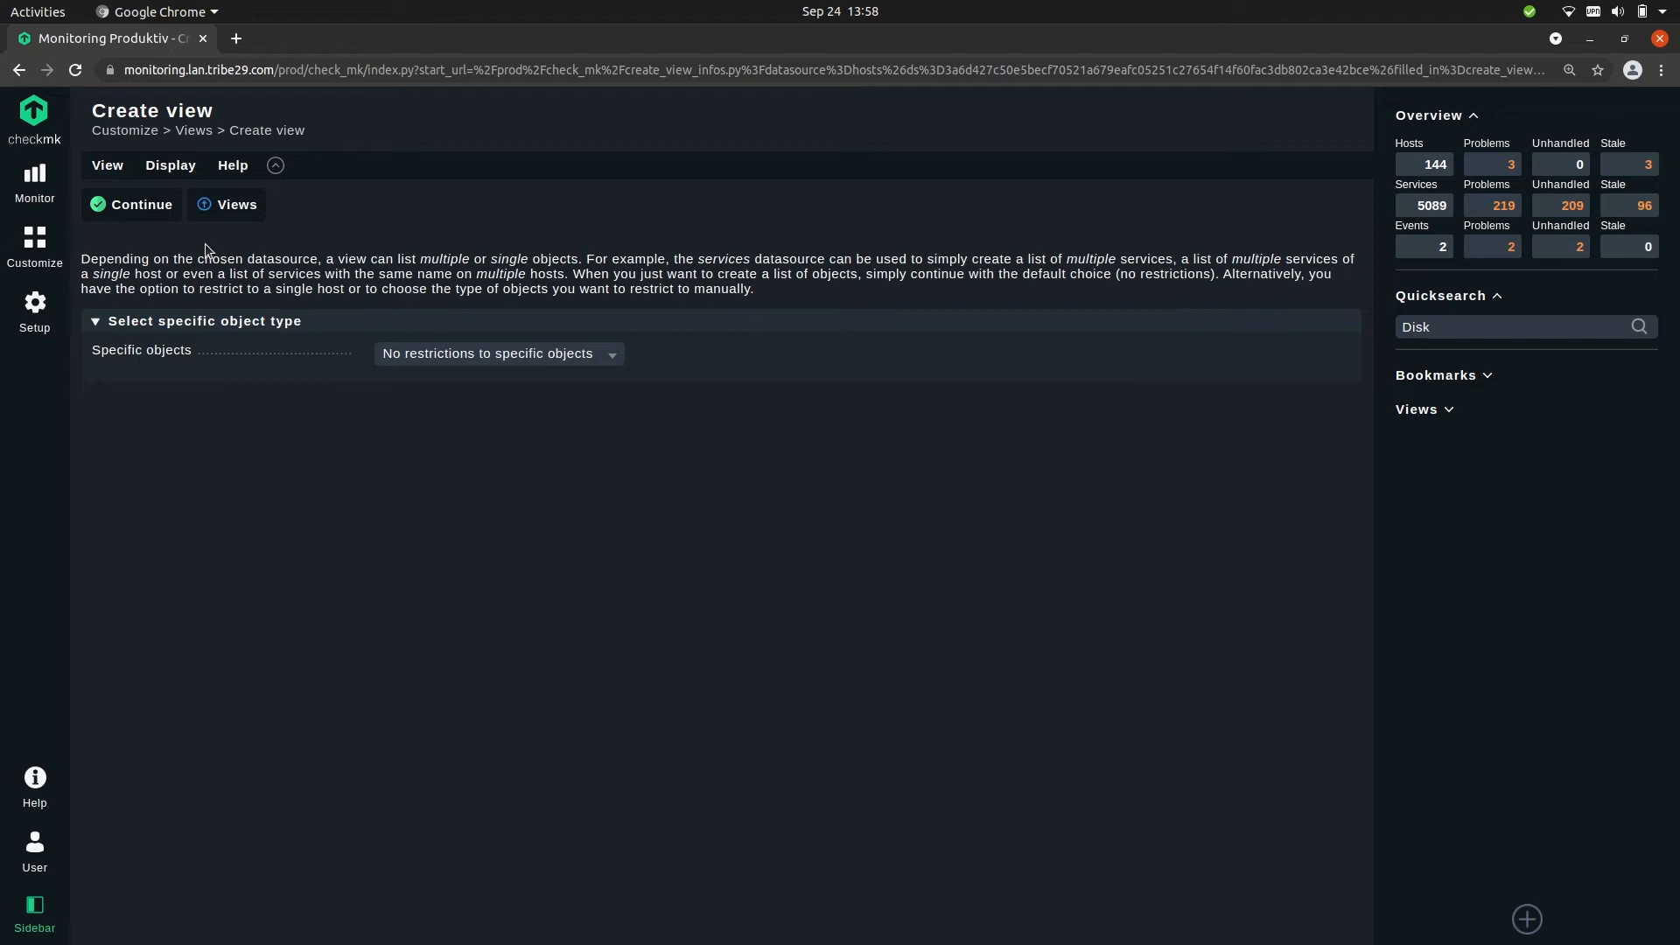
pyautogui.click(139, 208)
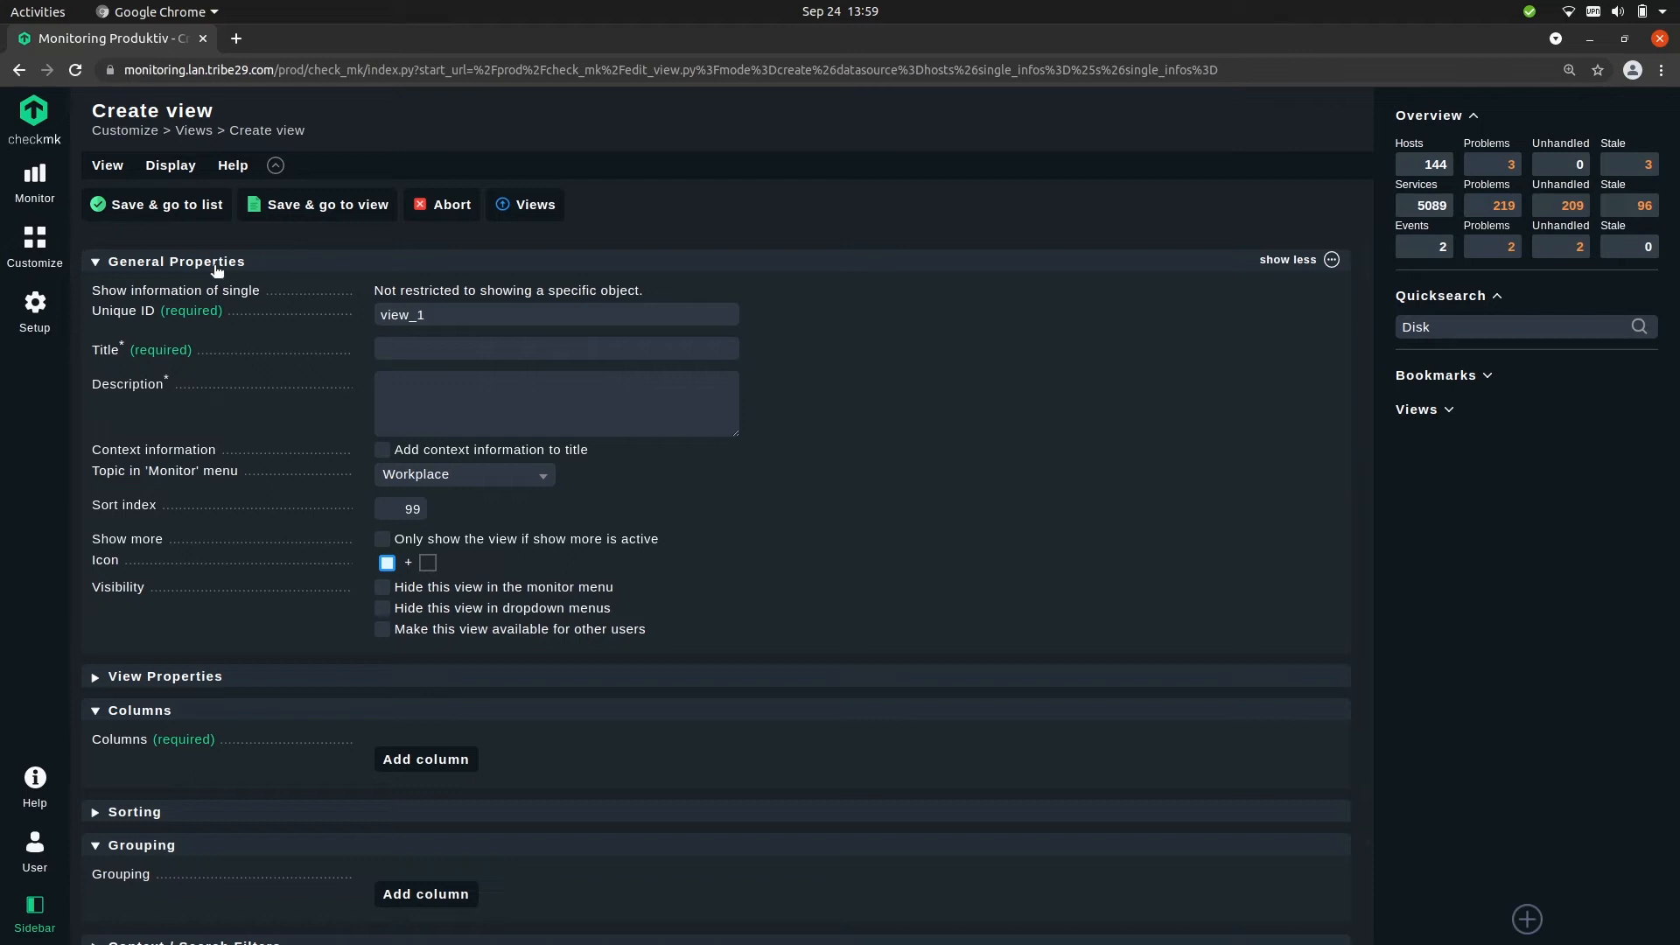
# Give the new view the unique ID performance_view and the title Performance view, and assign it to the Other topic
pyautogui.doubleClick(527, 309)
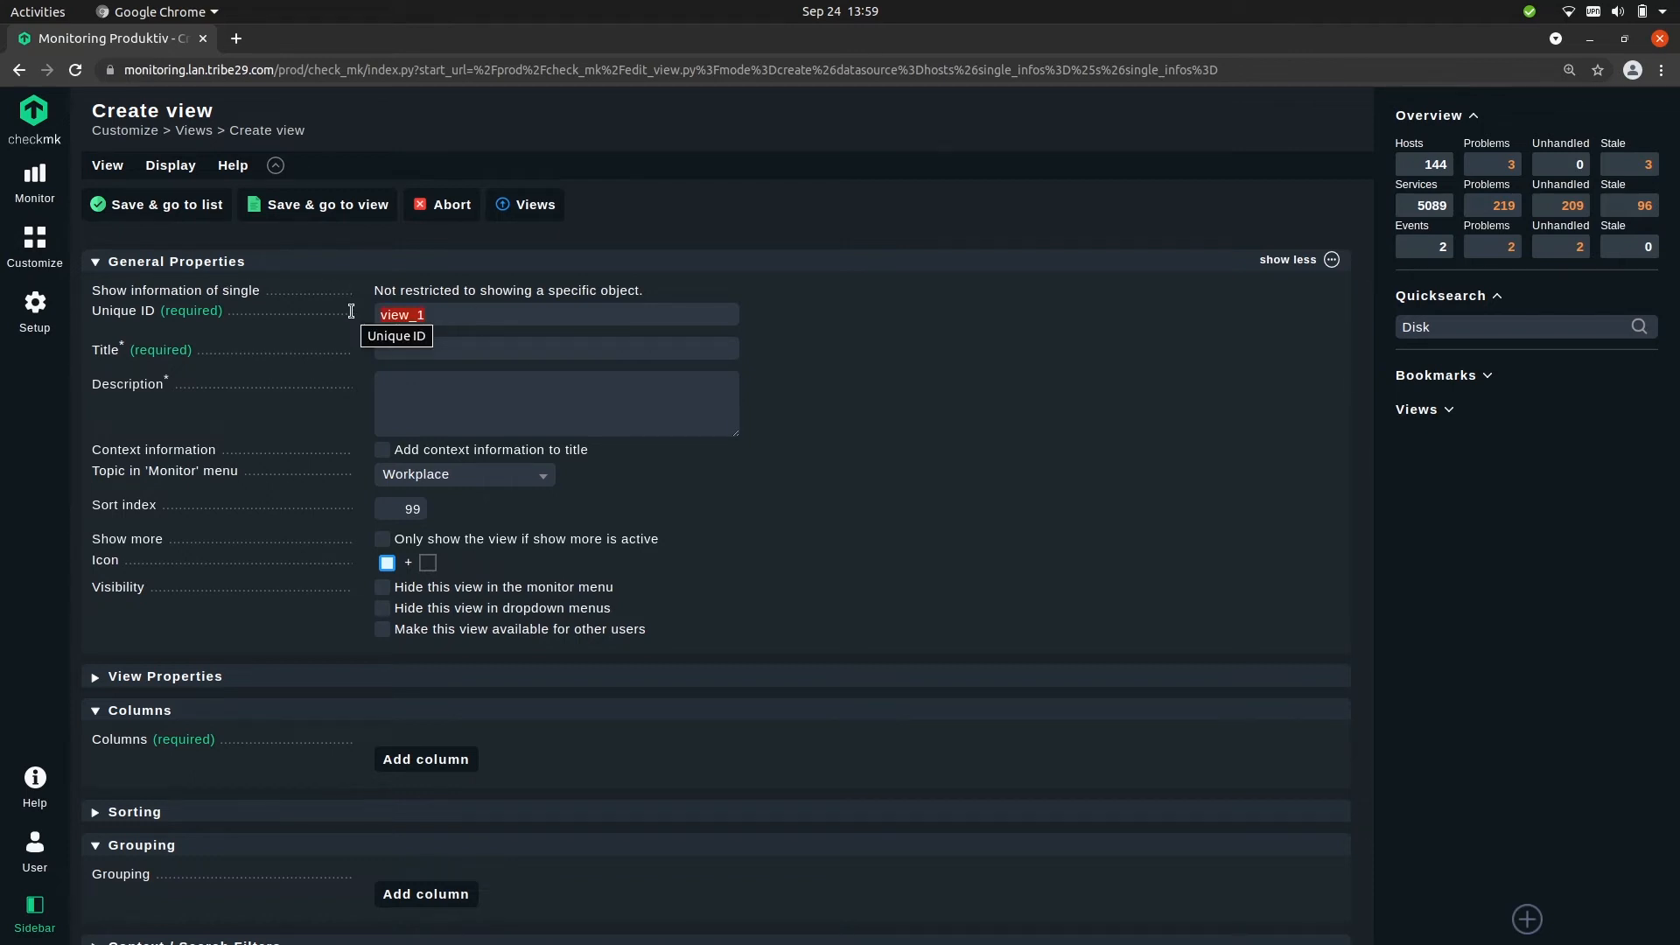
pyautogui.write('performance_')
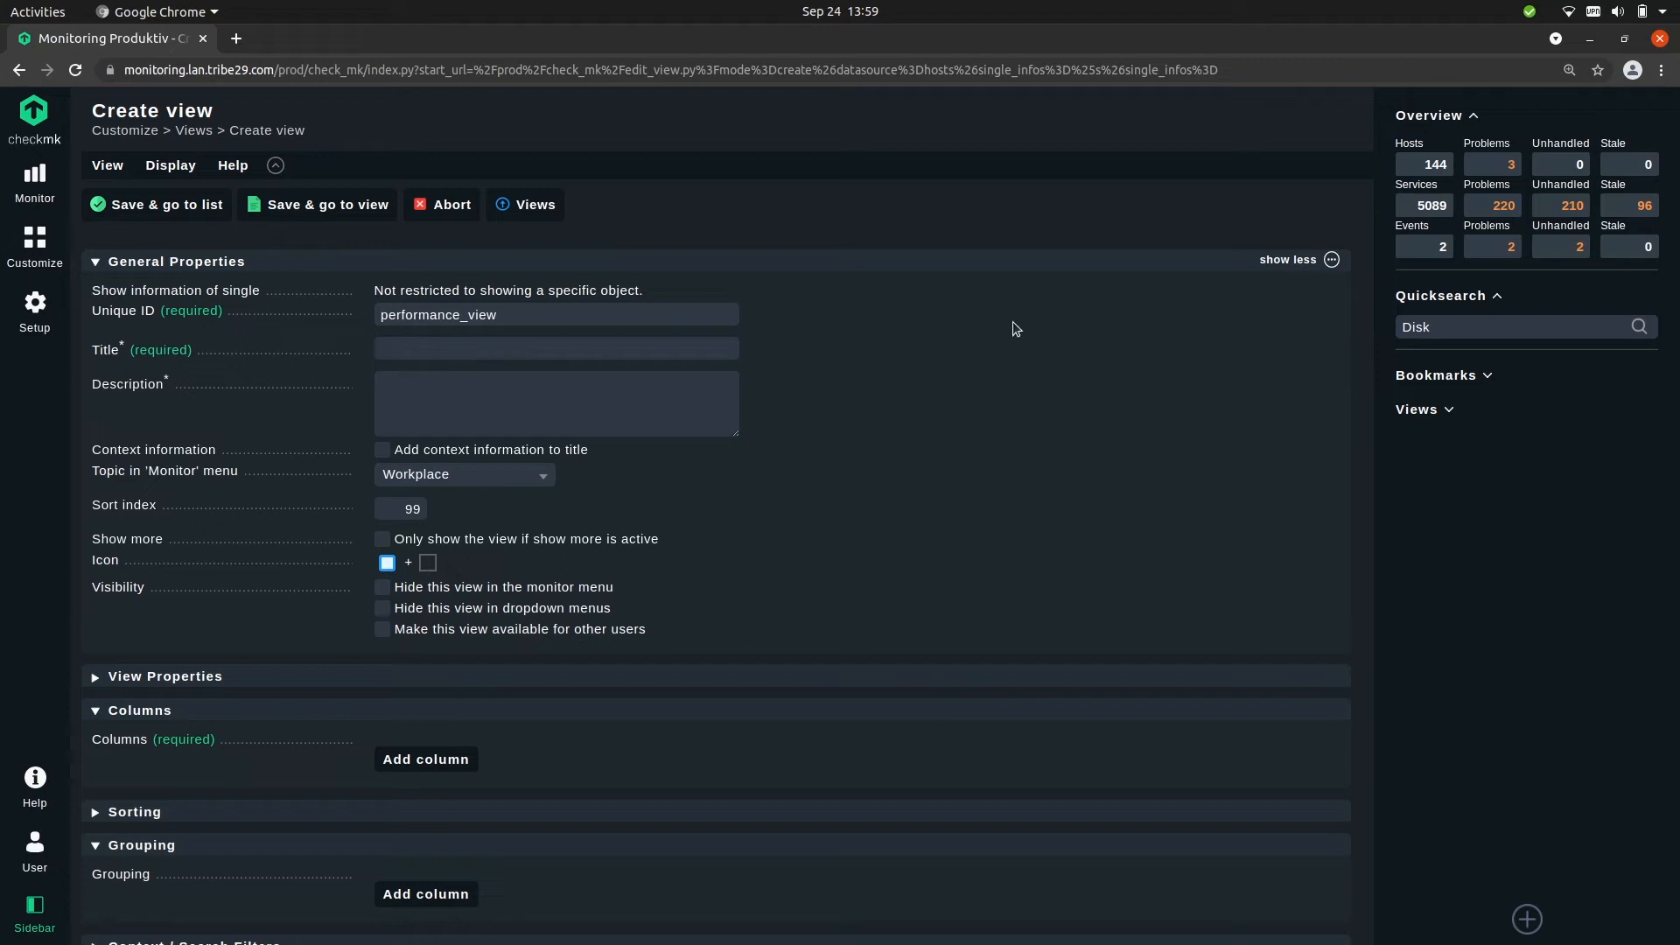
pyautogui.click(1439, 416)
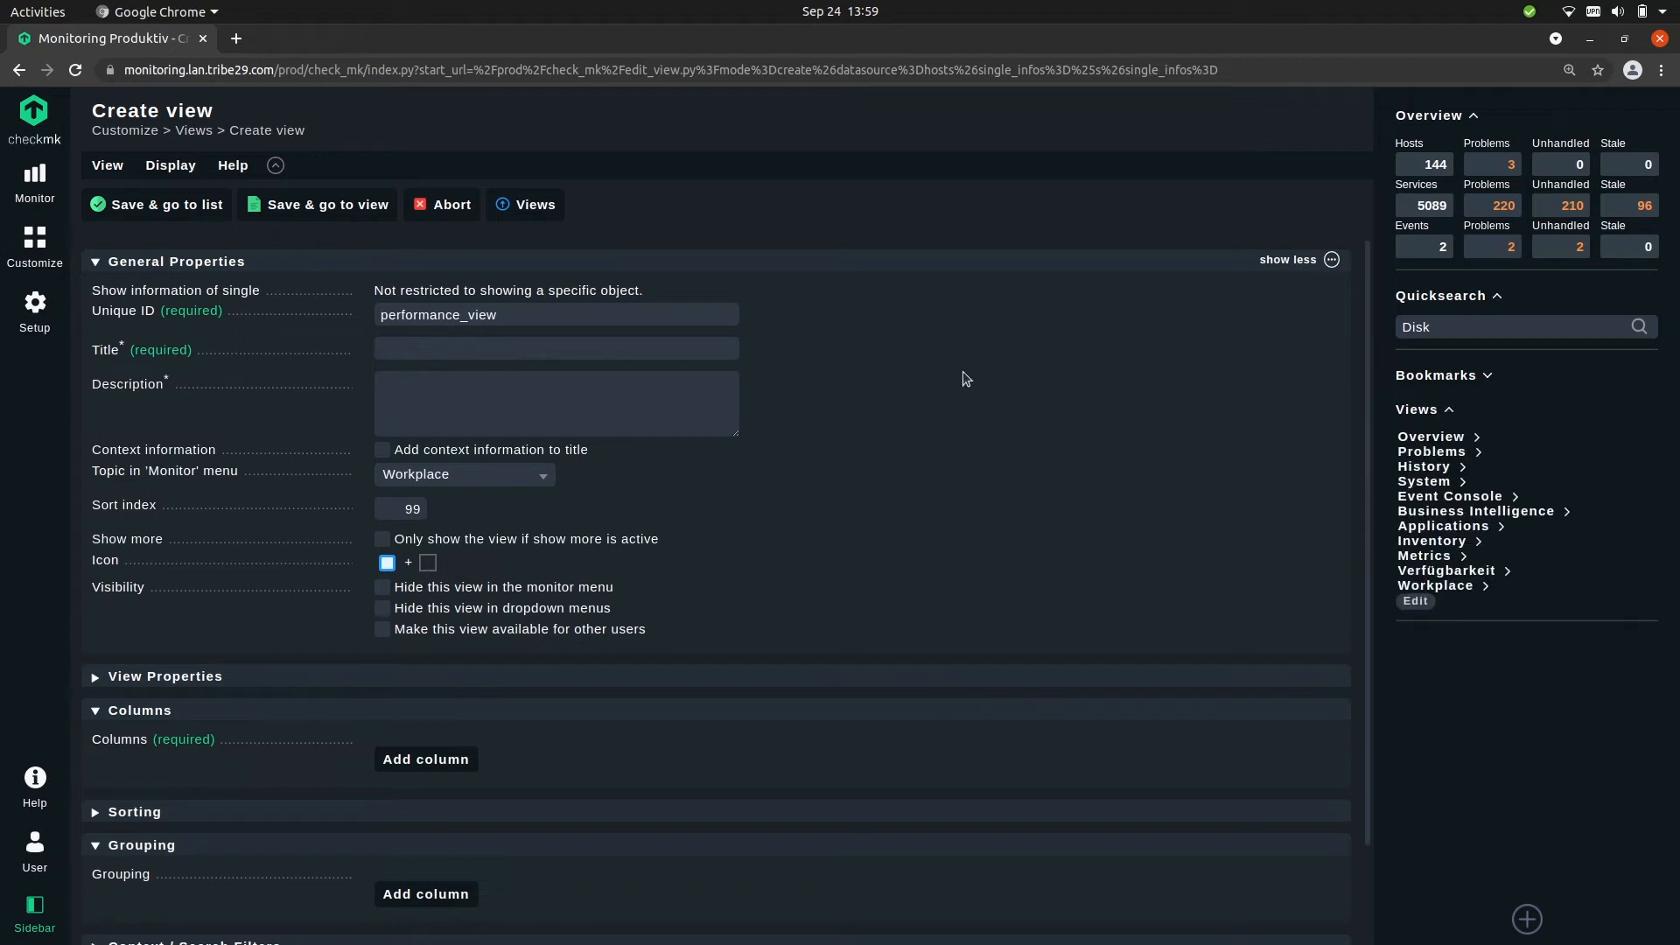
pyautogui.click(472, 349)
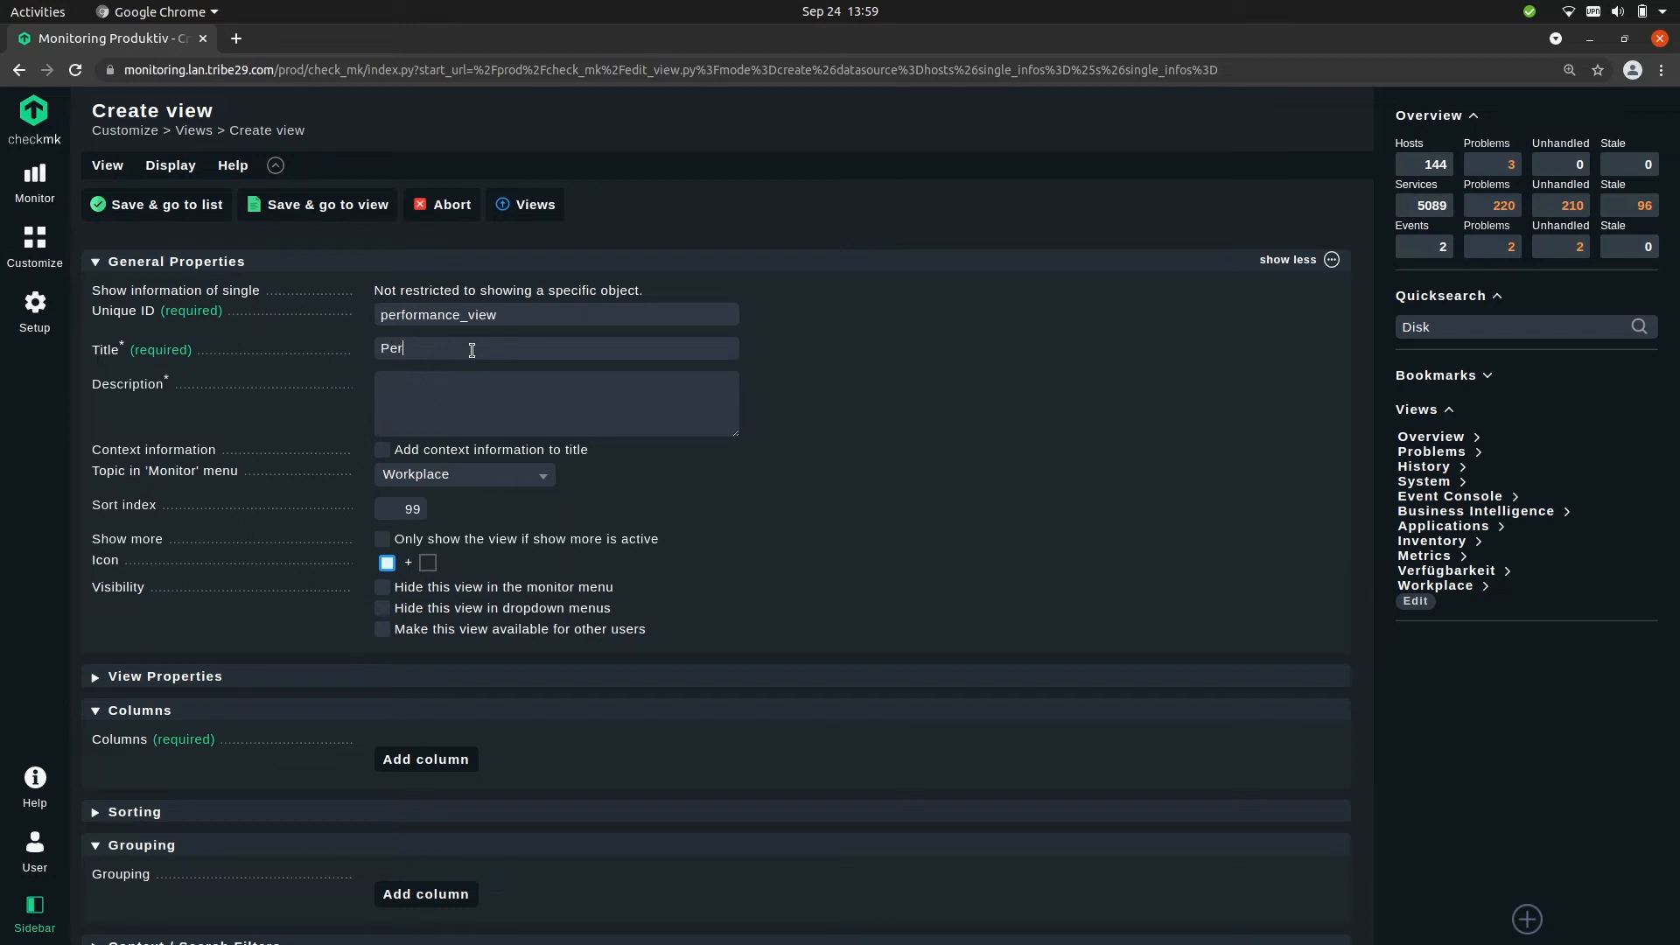
pyautogui.write('Performance view')
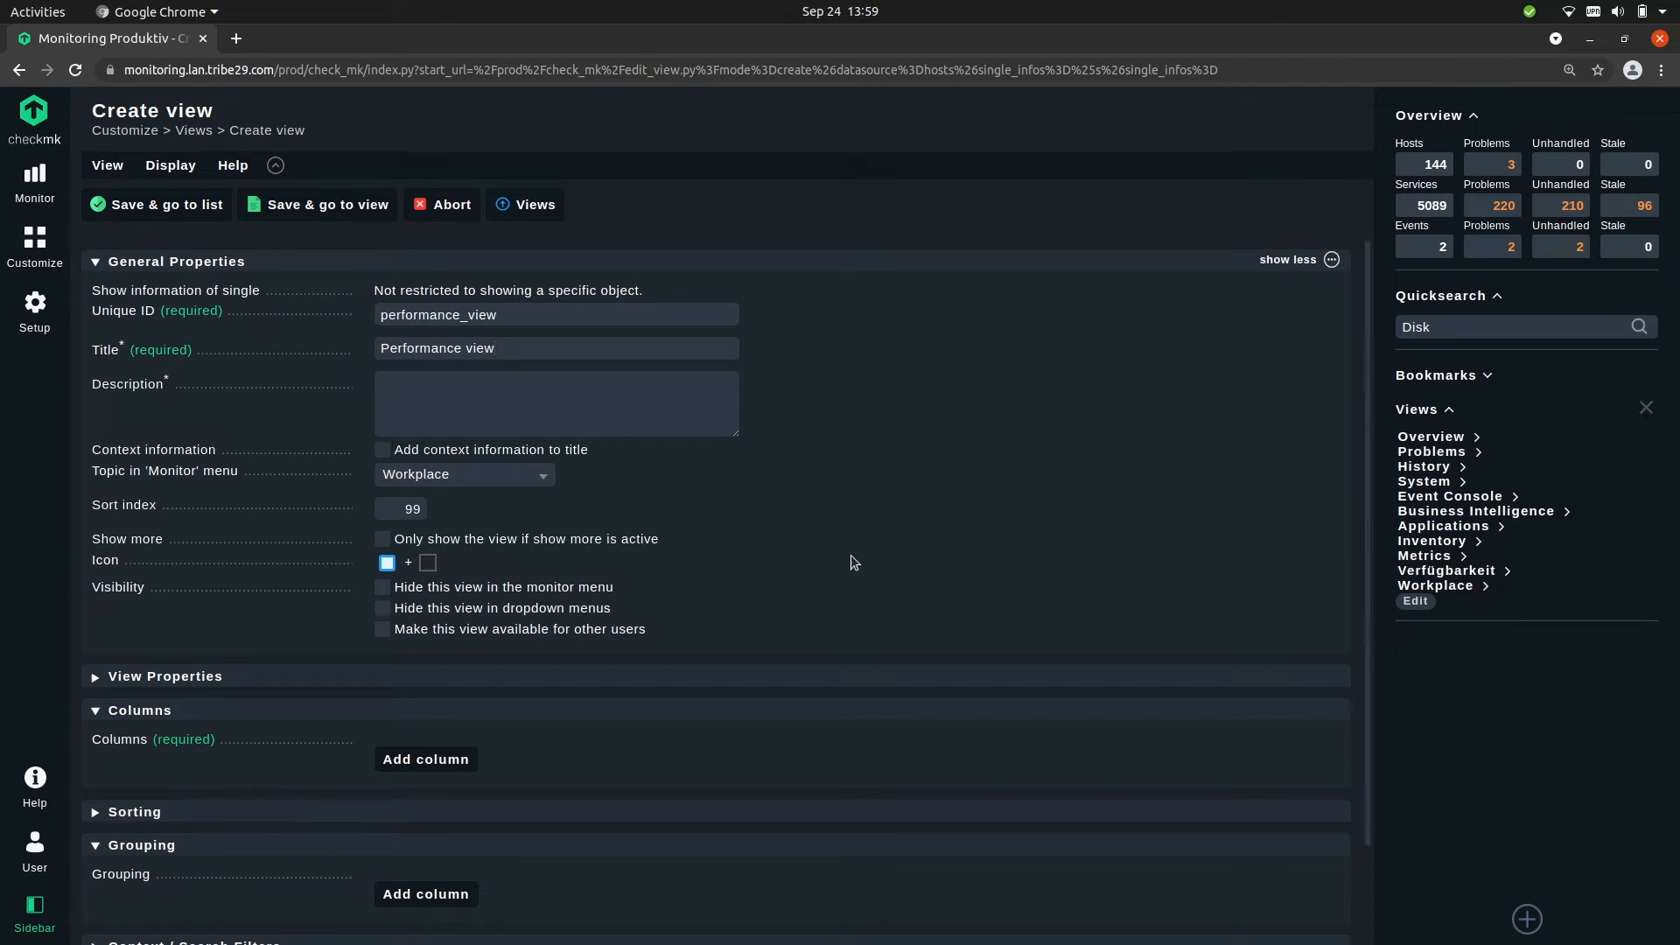
pyautogui.click(450, 481)
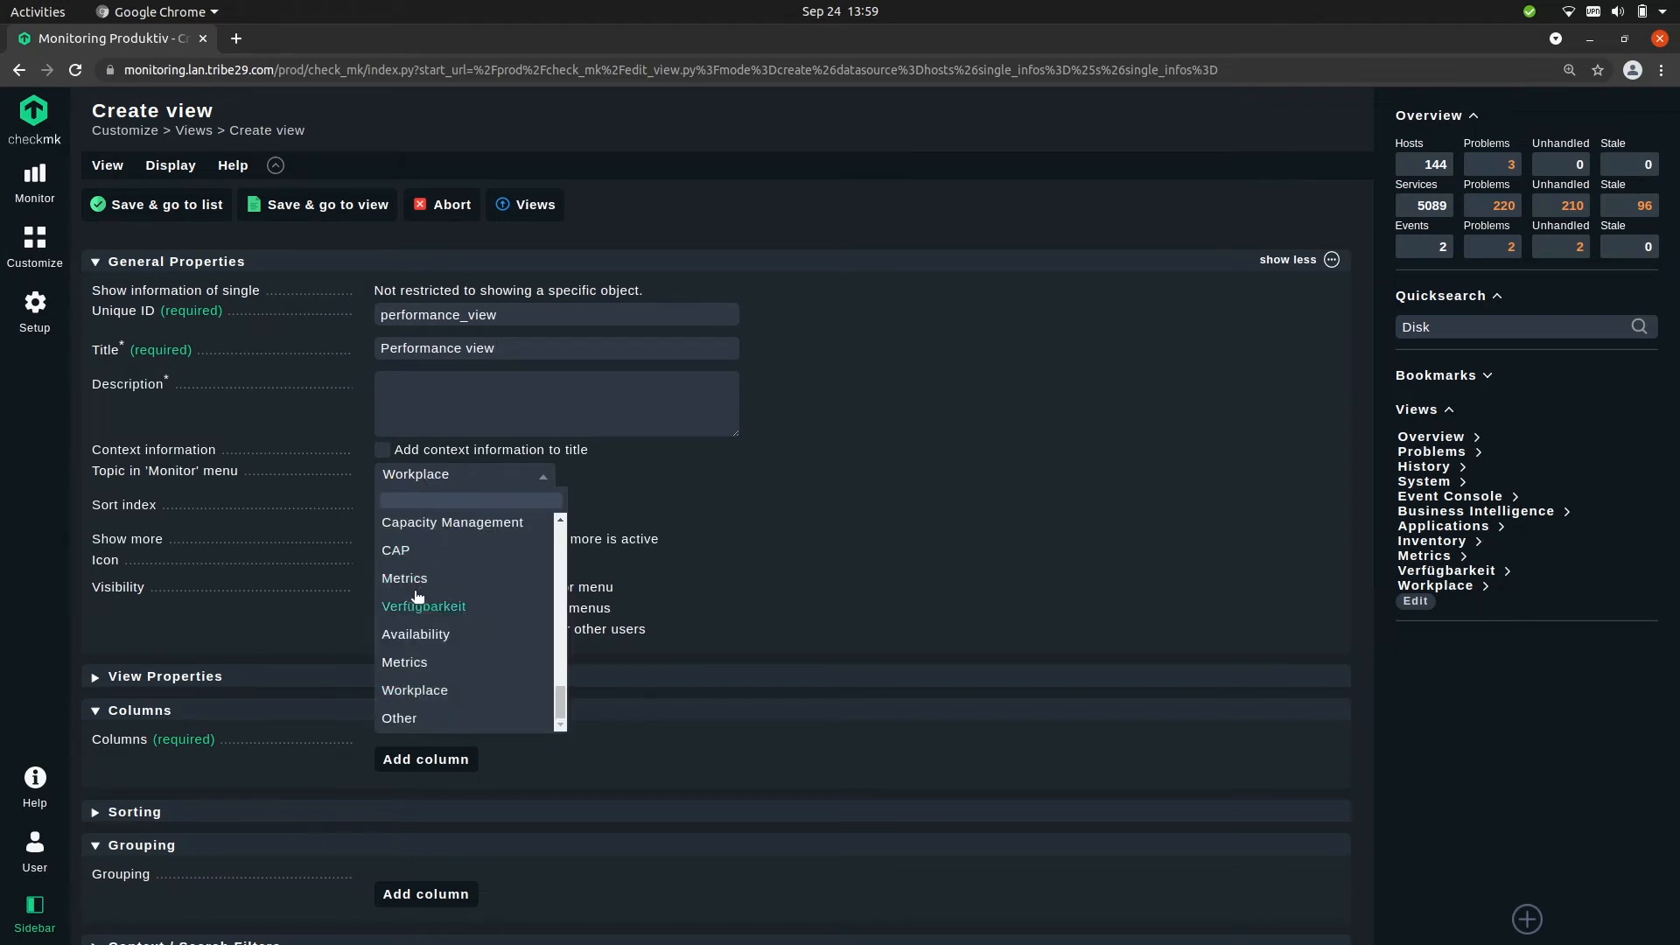
pyautogui.click(473, 719)
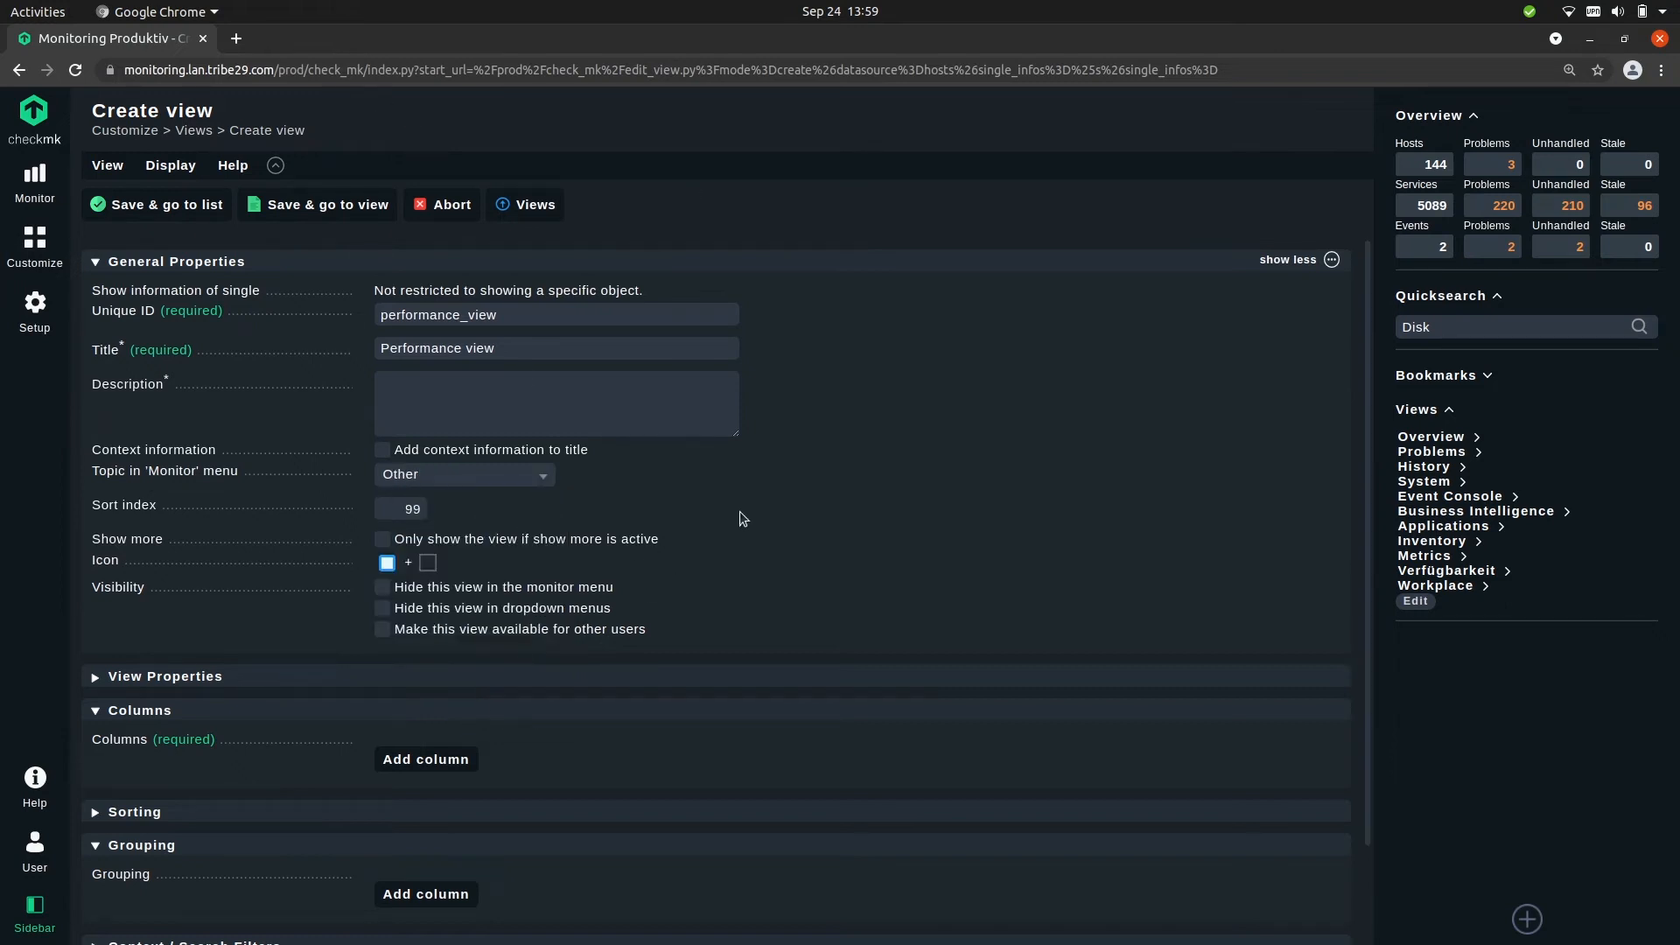
# Add the Hosts: Hostname column to the new view and save it back to the list of views
pyautogui.scroll(-2, 779, 512)
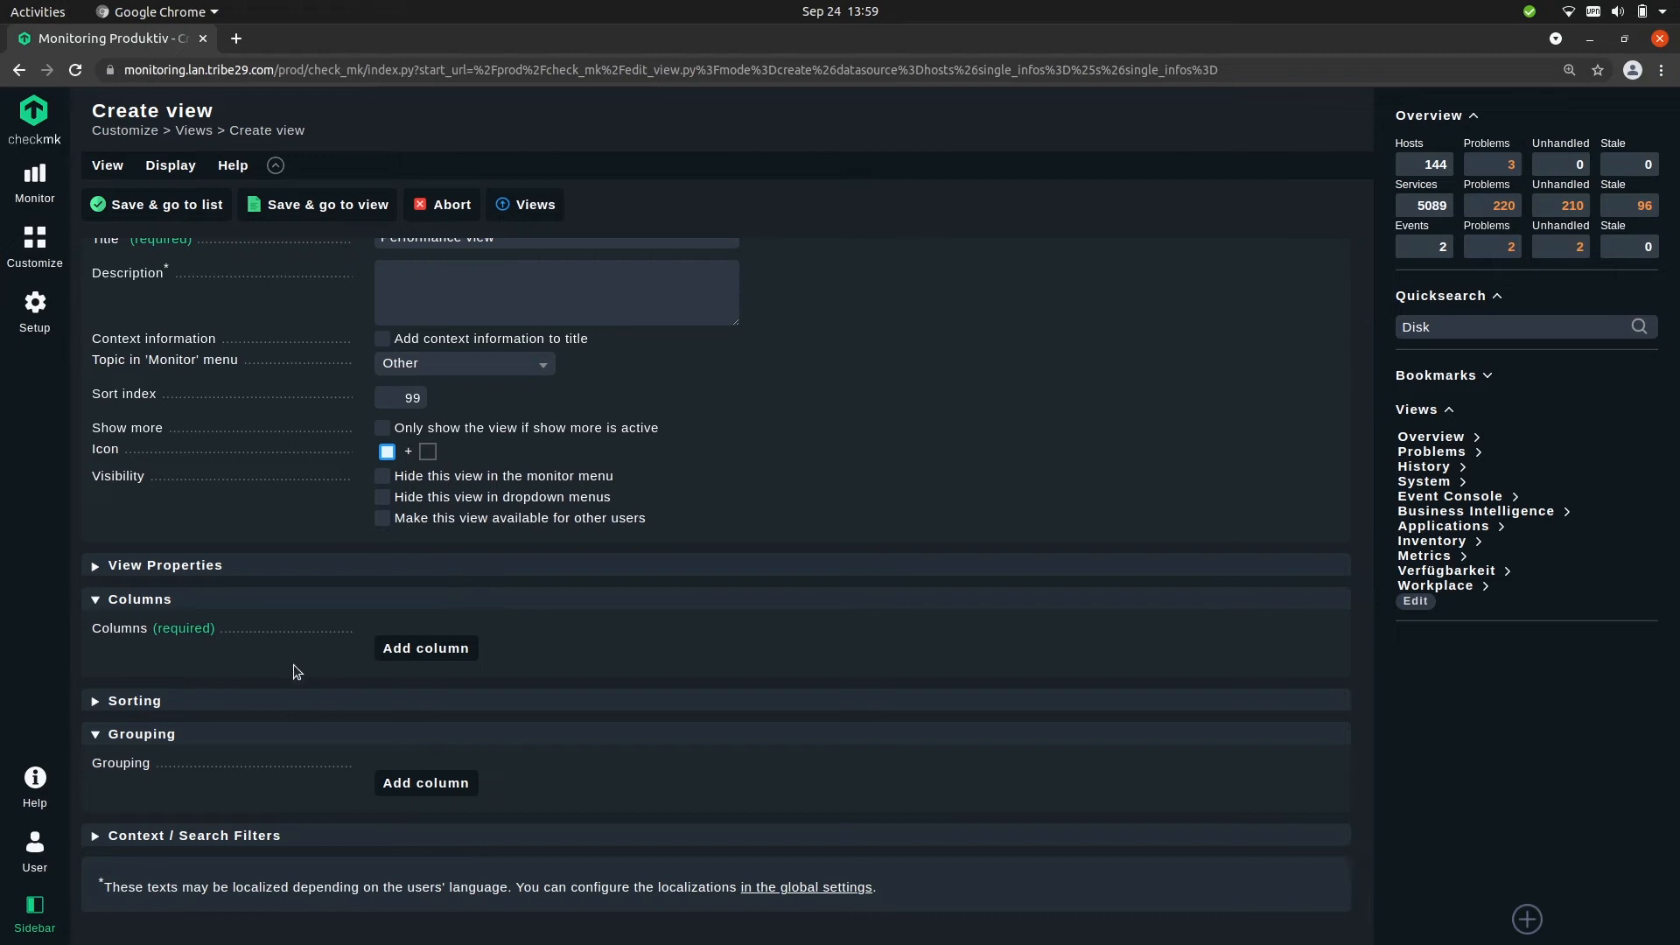
pyautogui.click(457, 650)
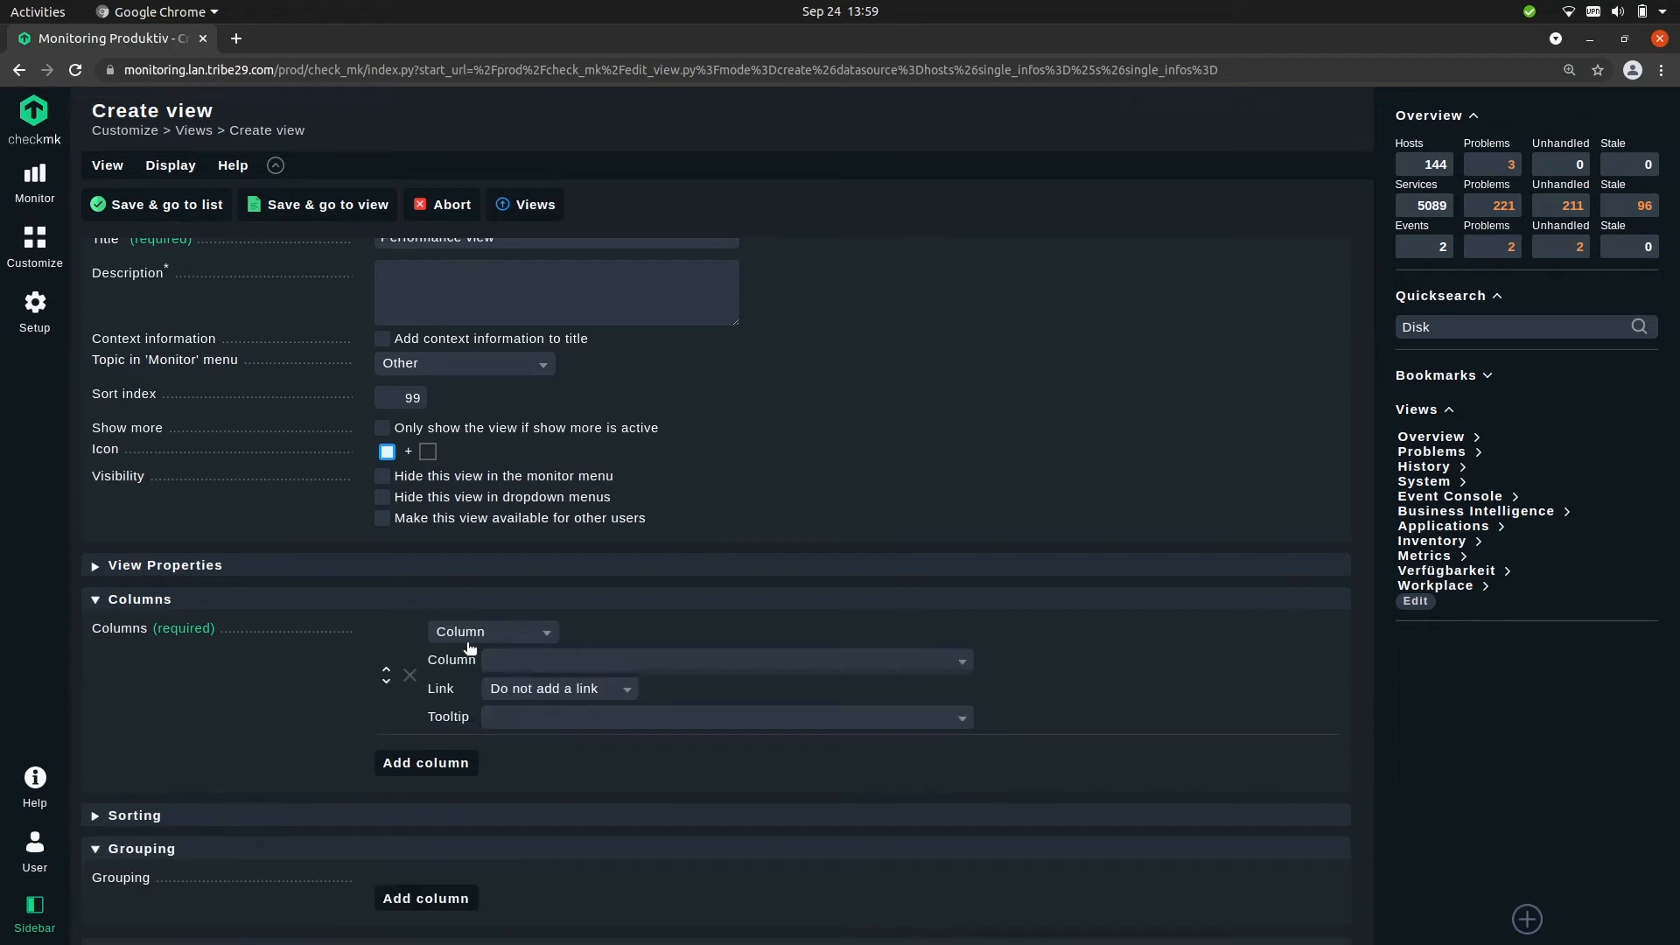
pyautogui.click(525, 665)
pyautogui.write('h')
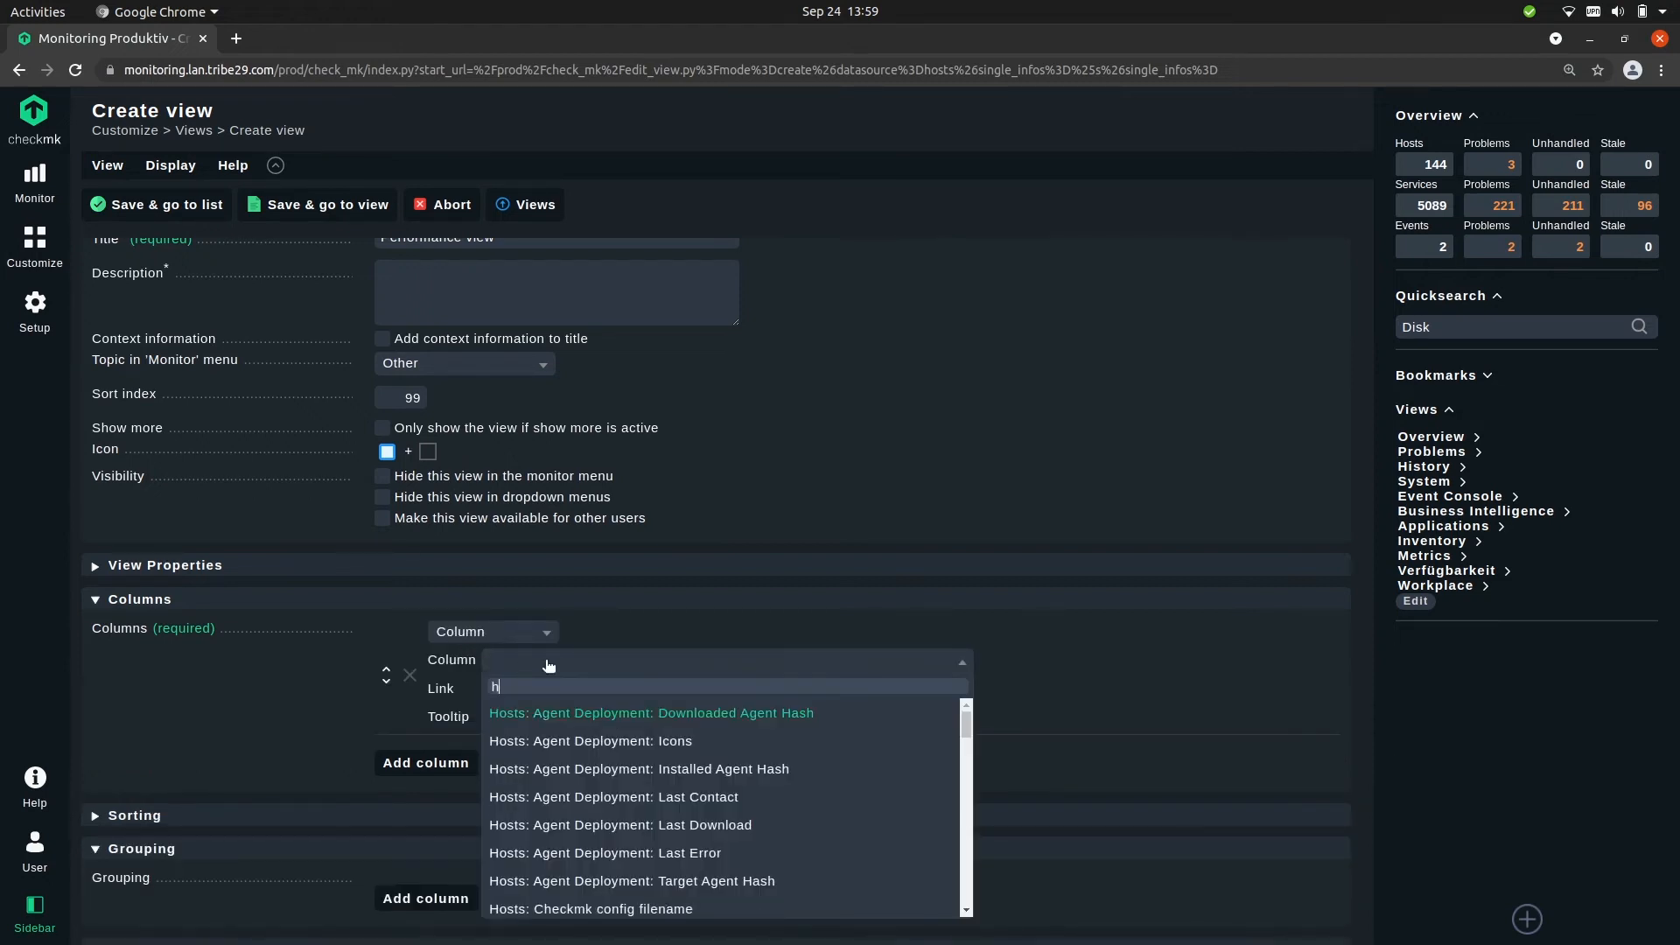
pyautogui.write('ostnam')
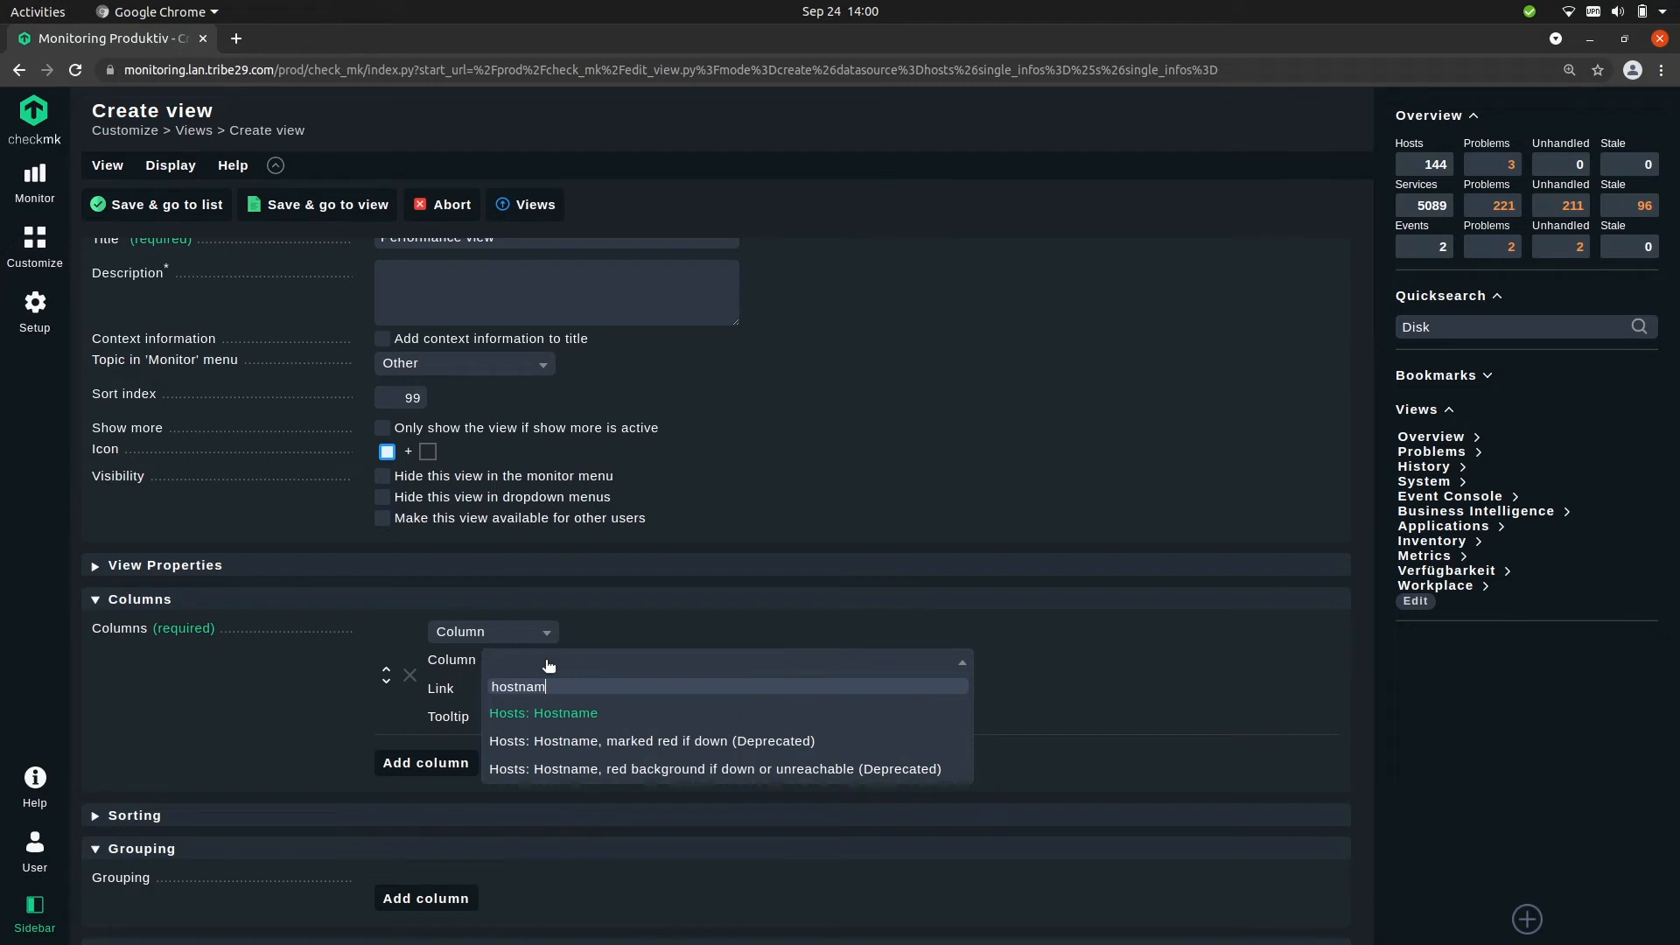
pyautogui.click(561, 713)
pyautogui.scroll(-1, 1006, 381)
pyautogui.scroll(-3, 1004, 386)
pyautogui.scroll(6, 936, 476)
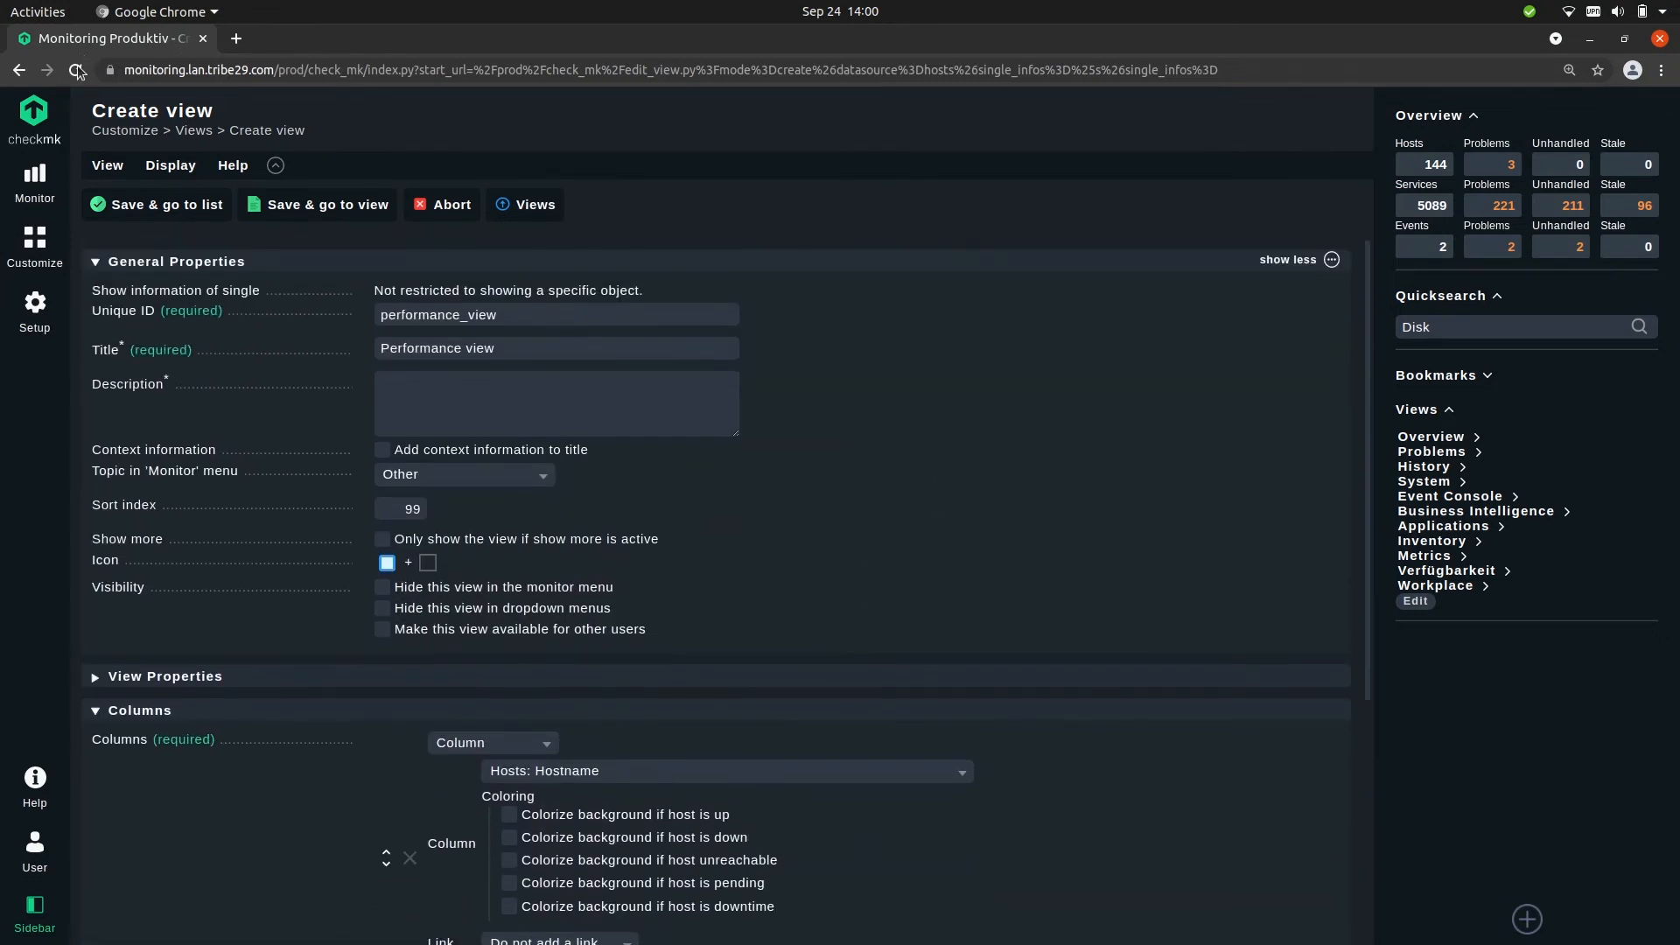
pyautogui.click(144, 205)
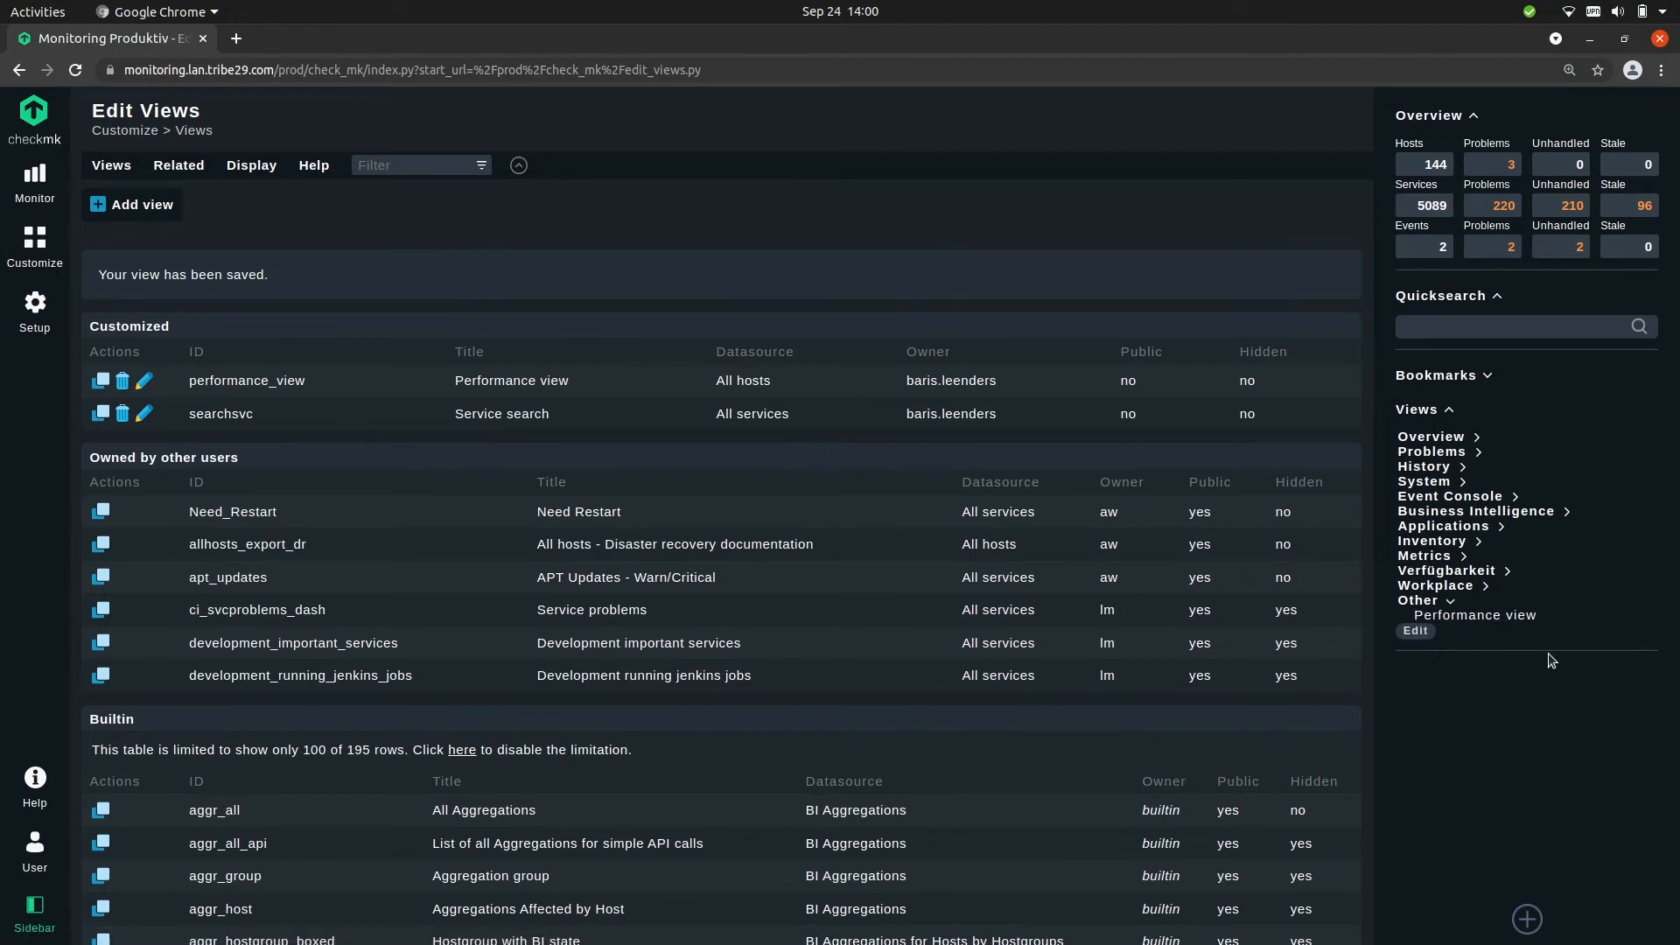
# Open Performance view from the Other topic and look through its list of hosts
pyautogui.click(1525, 620)
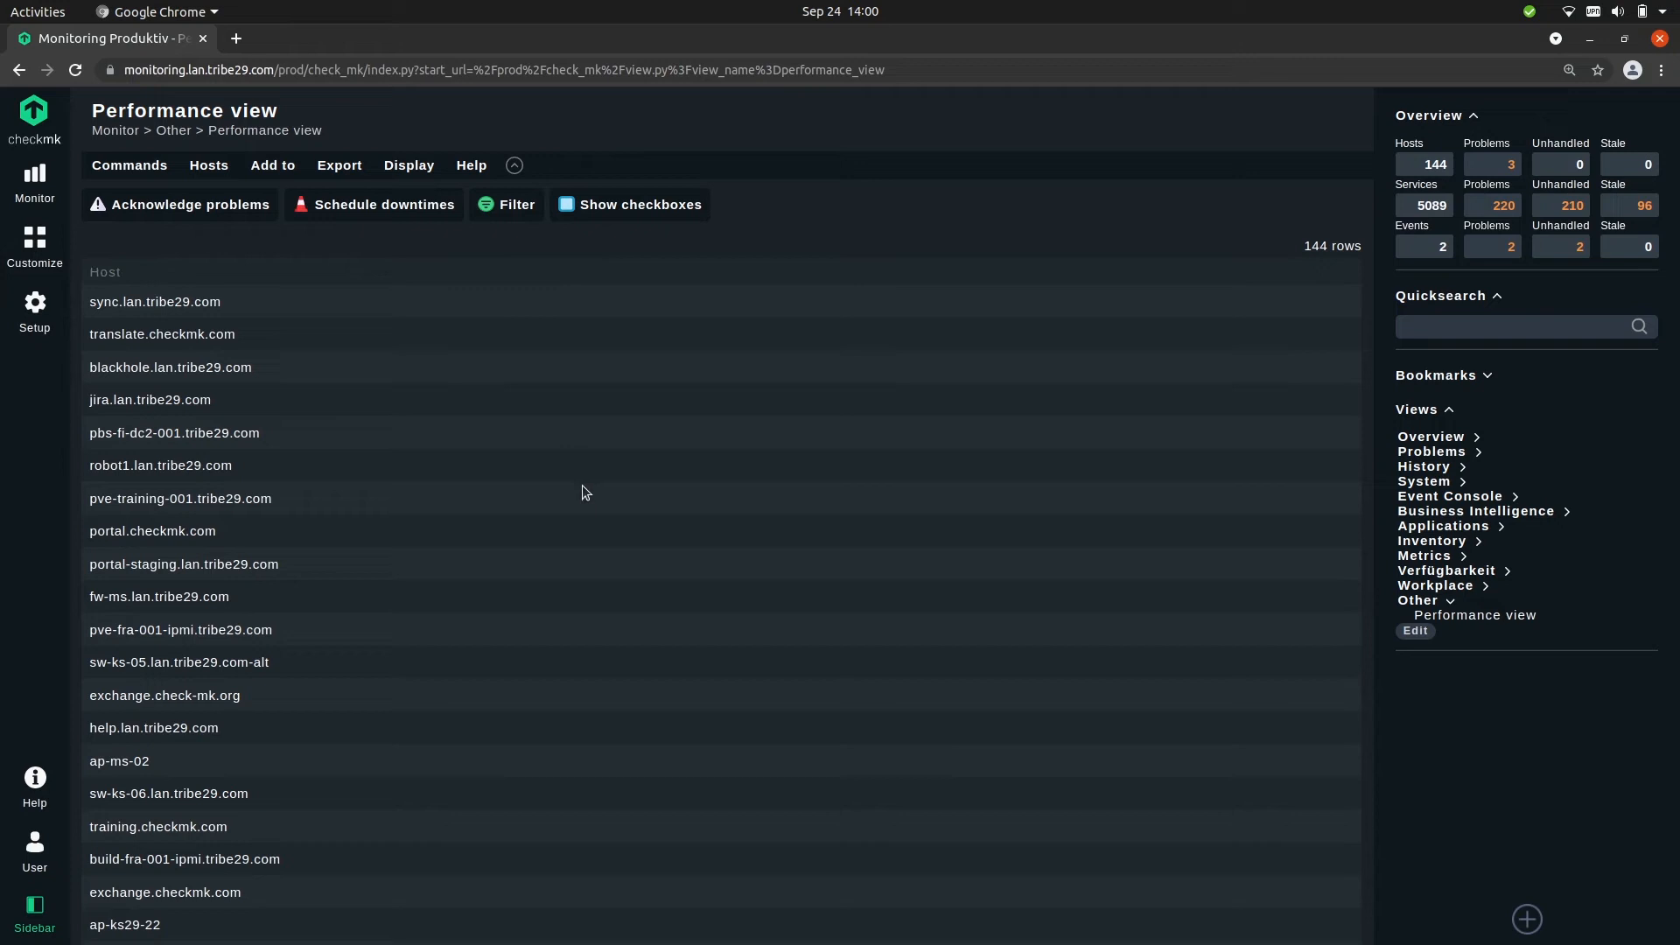
pyautogui.scroll(-20, 637, 537)
pyautogui.scroll(5, 649, 748)
pyautogui.scroll(15, 495, 775)
# Customize Performance view by adding a joined column of the service CPU load after the hostname column
pyautogui.click(417, 175)
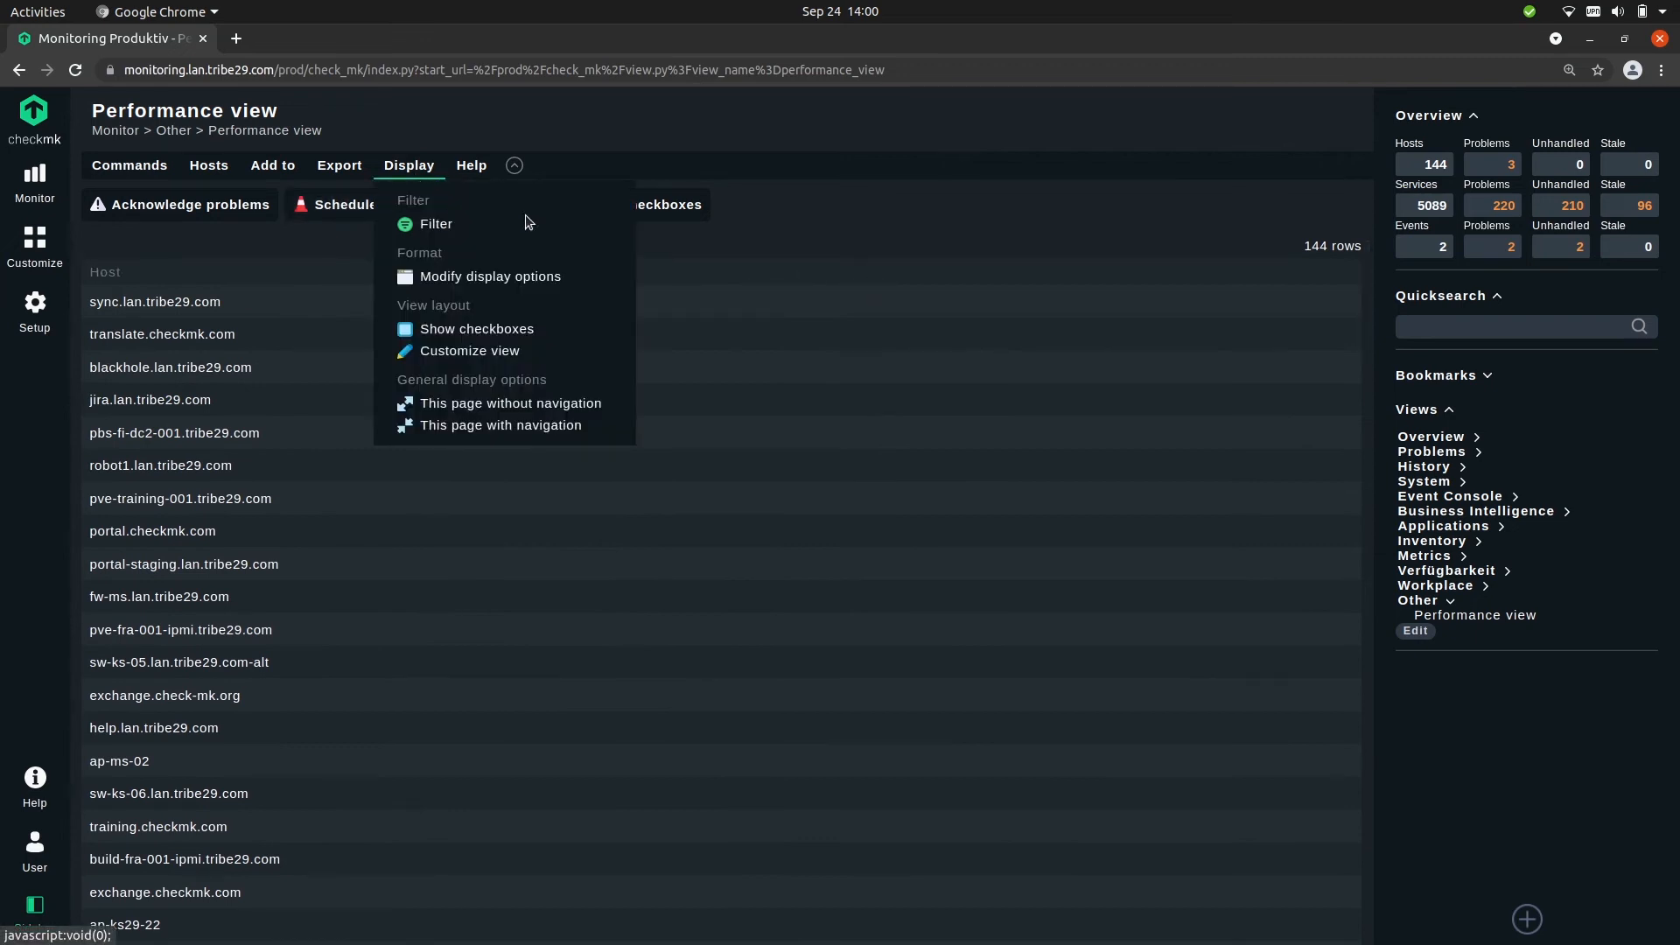
pyautogui.click(502, 350)
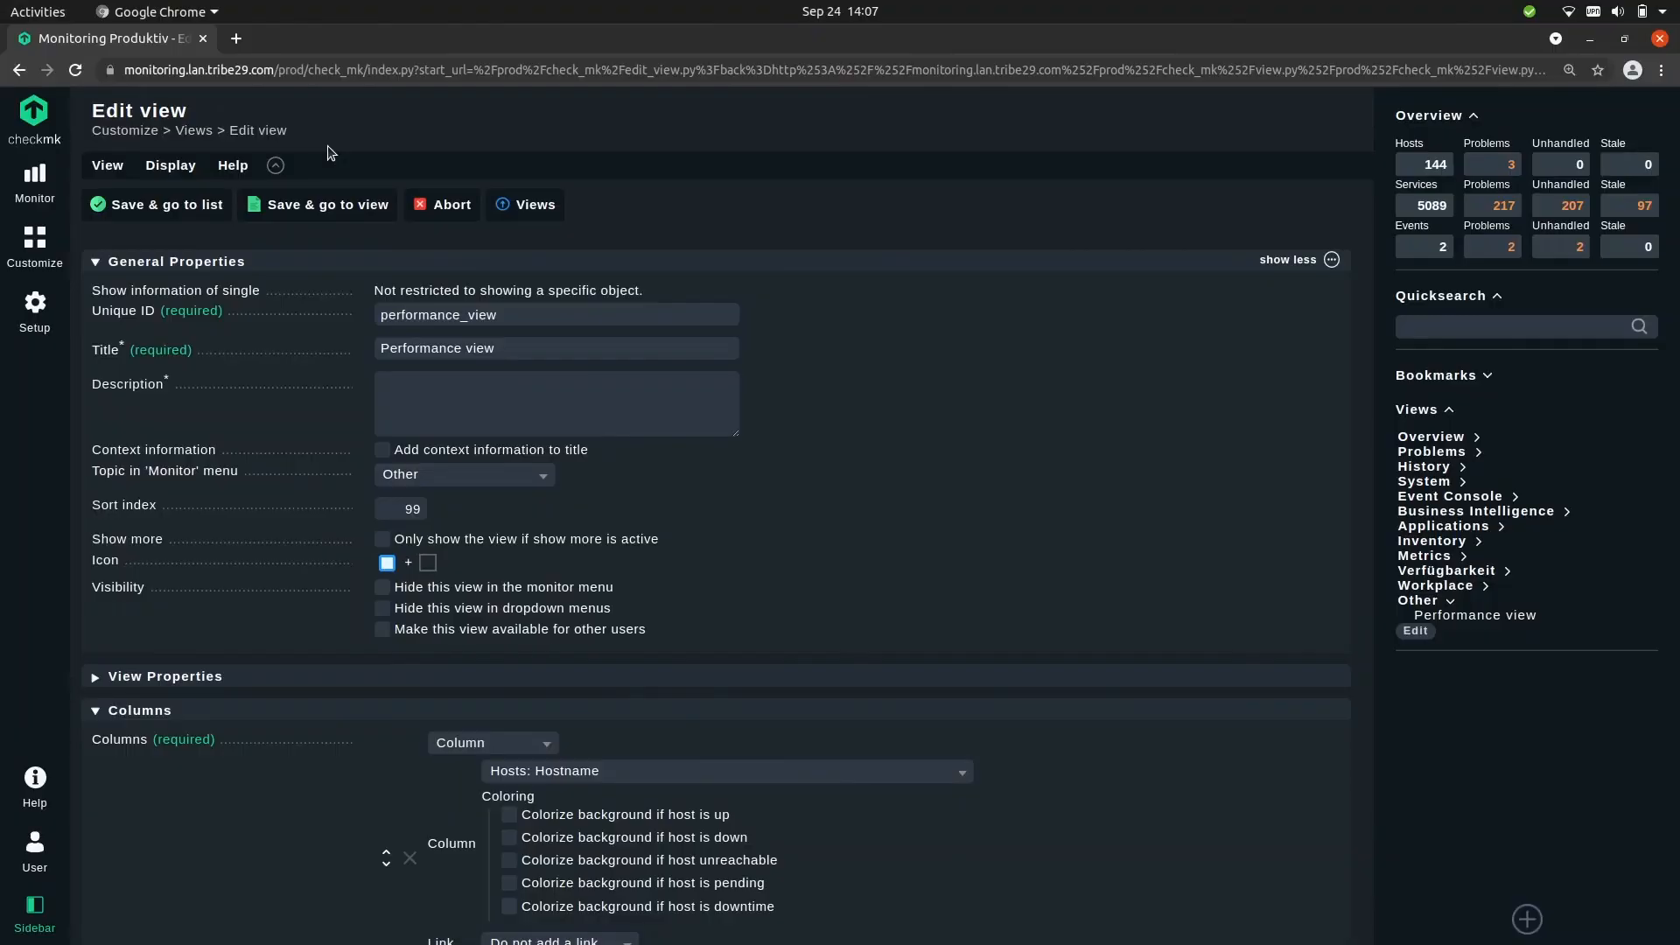
pyautogui.scroll(-5, 758, 575)
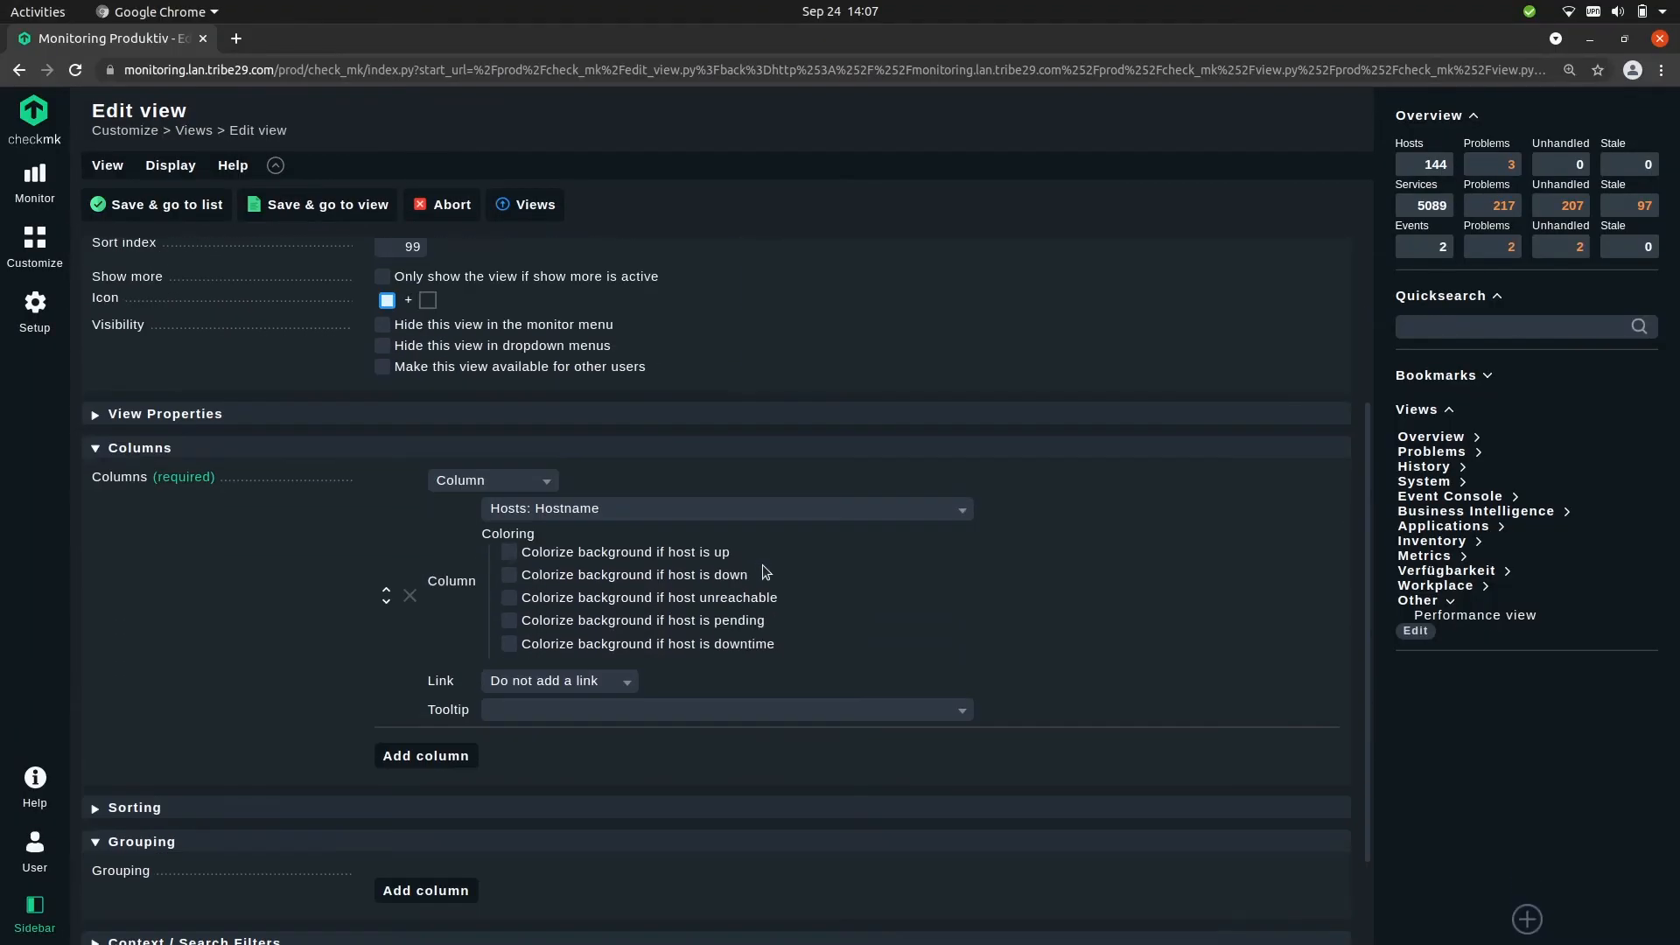
pyautogui.click(419, 649)
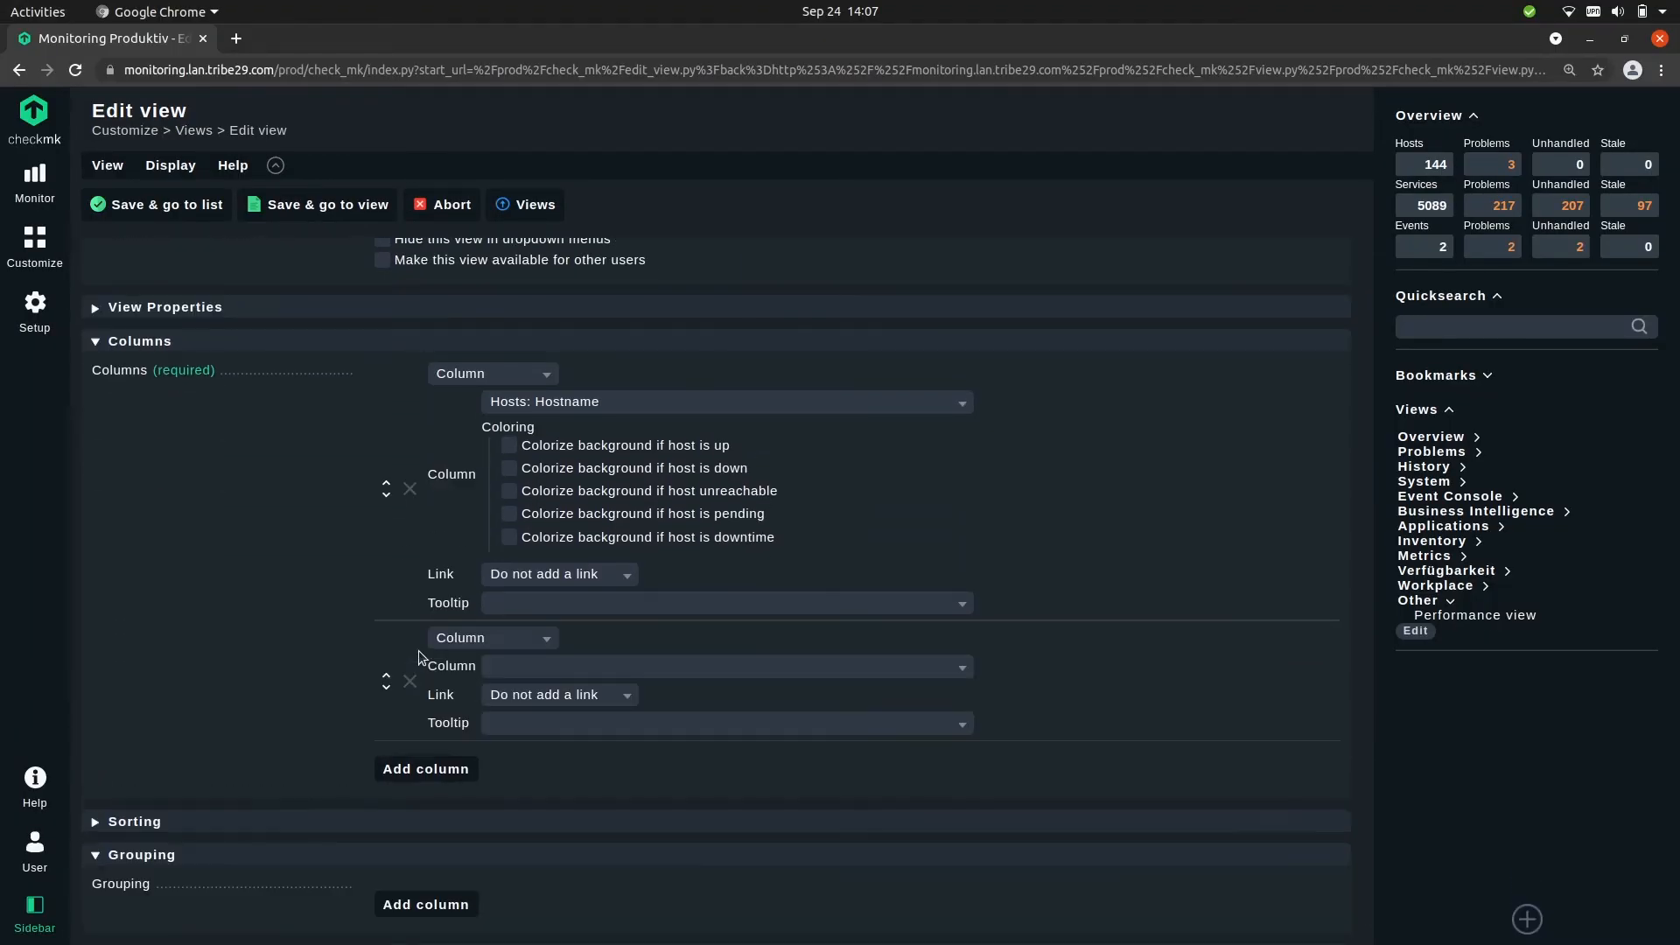
pyautogui.click(473, 646)
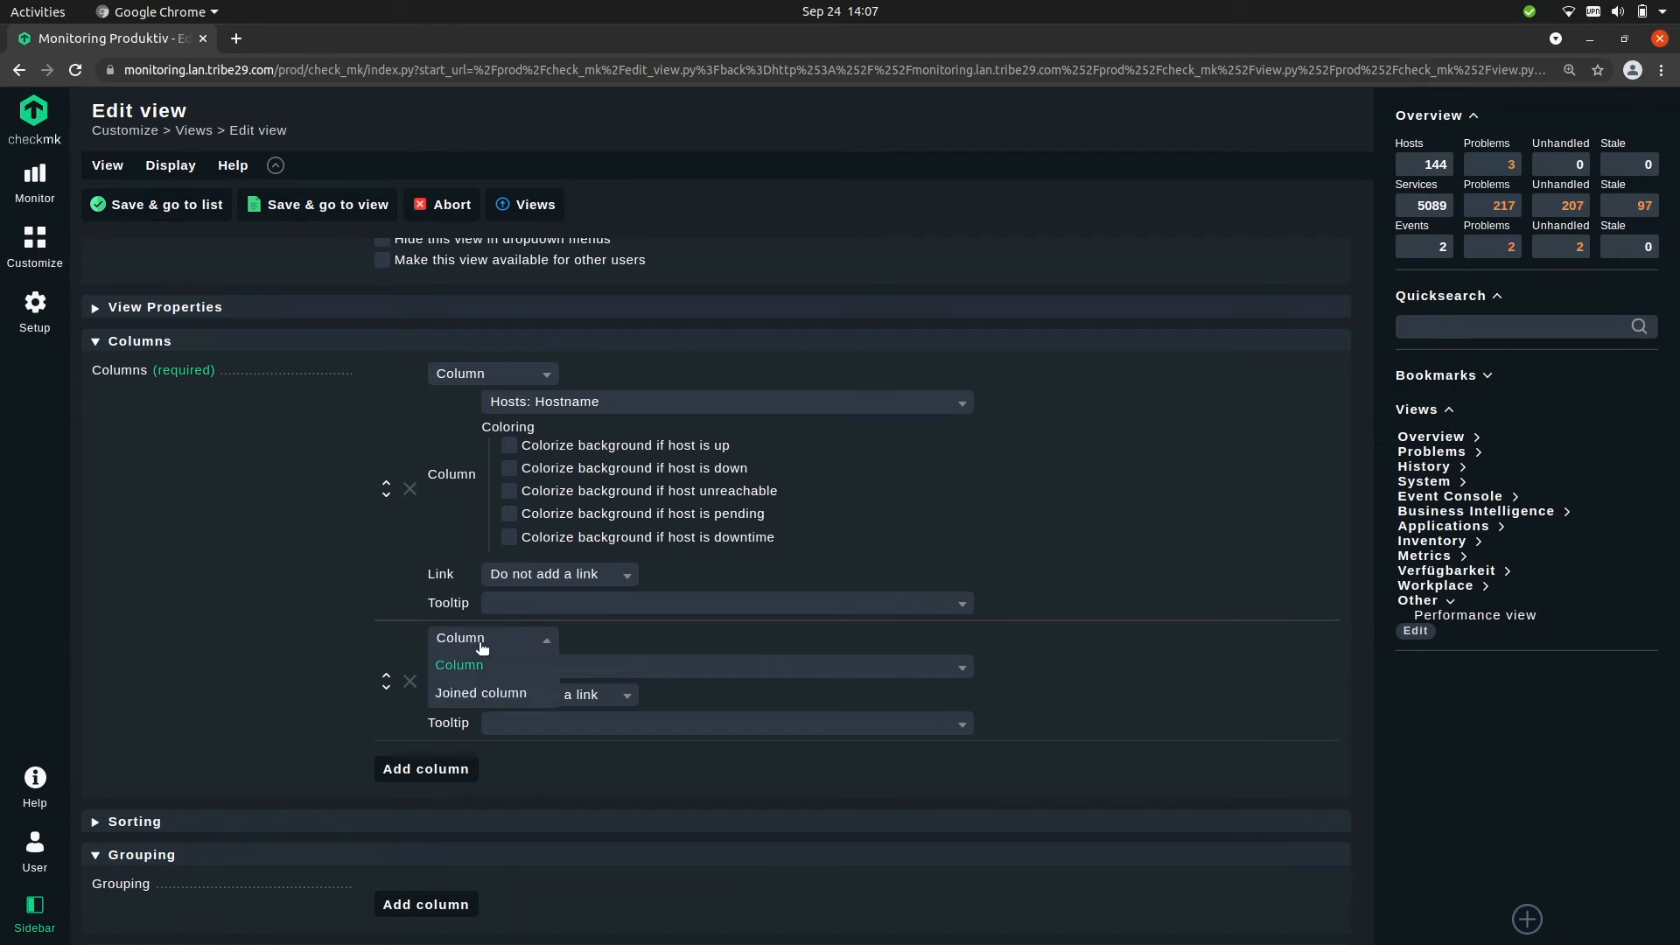
pyautogui.click(495, 693)
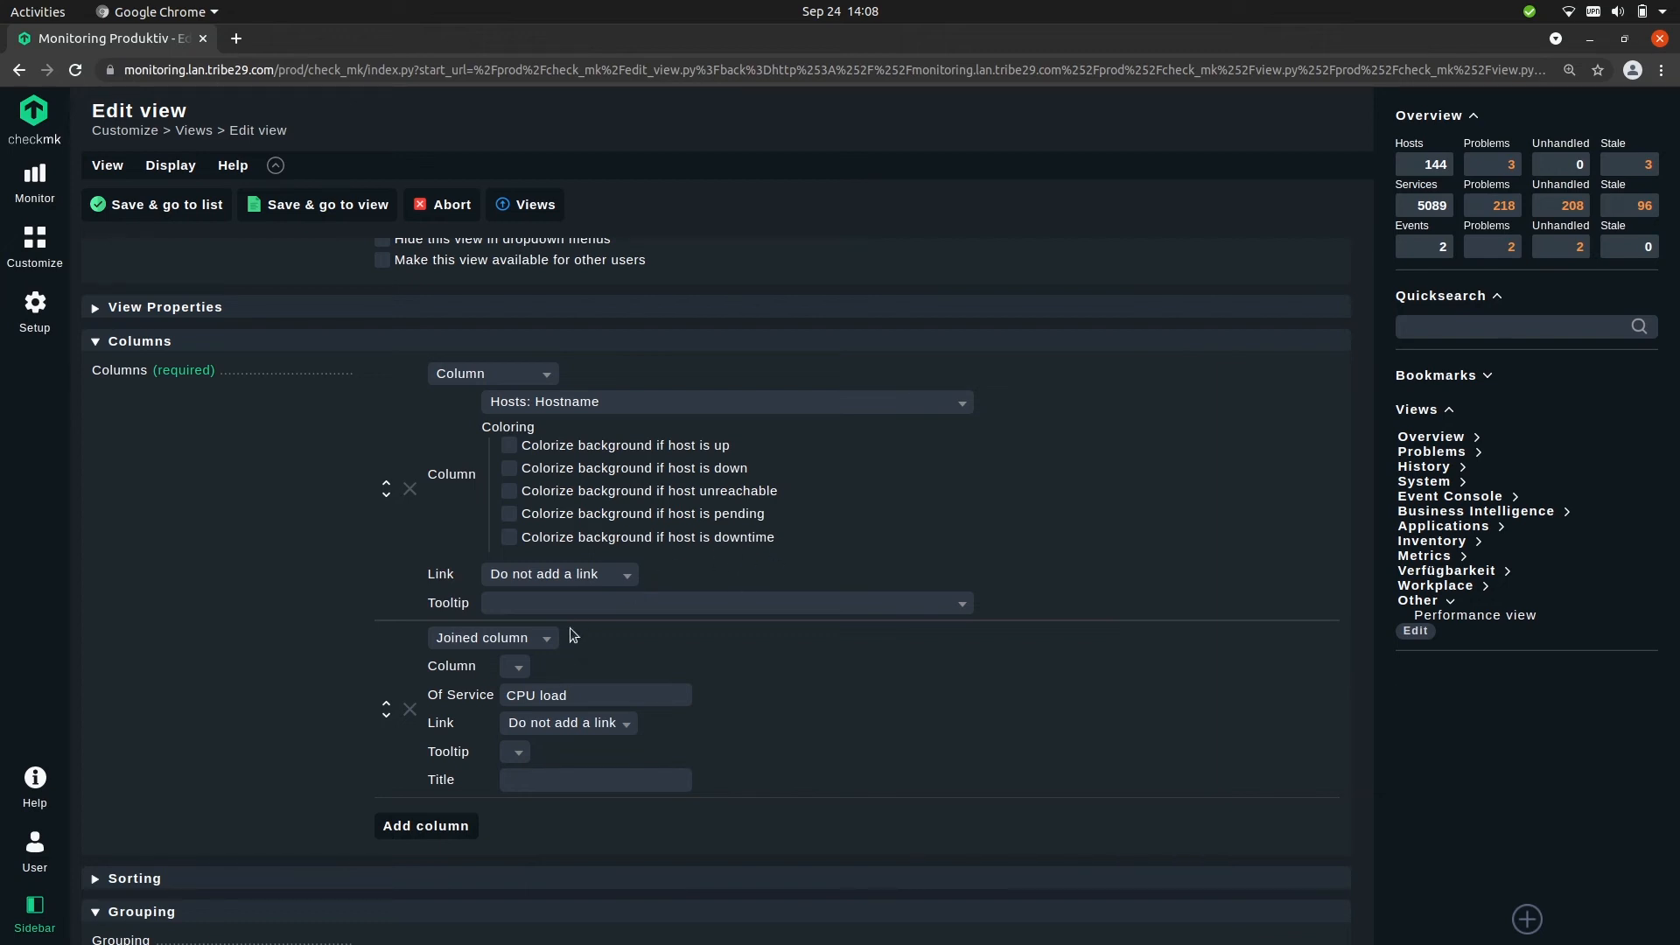
# Set the joined column to Services: Service Perf-O-Meter with the title Load, and save back to the view
pyautogui.click(516, 666)
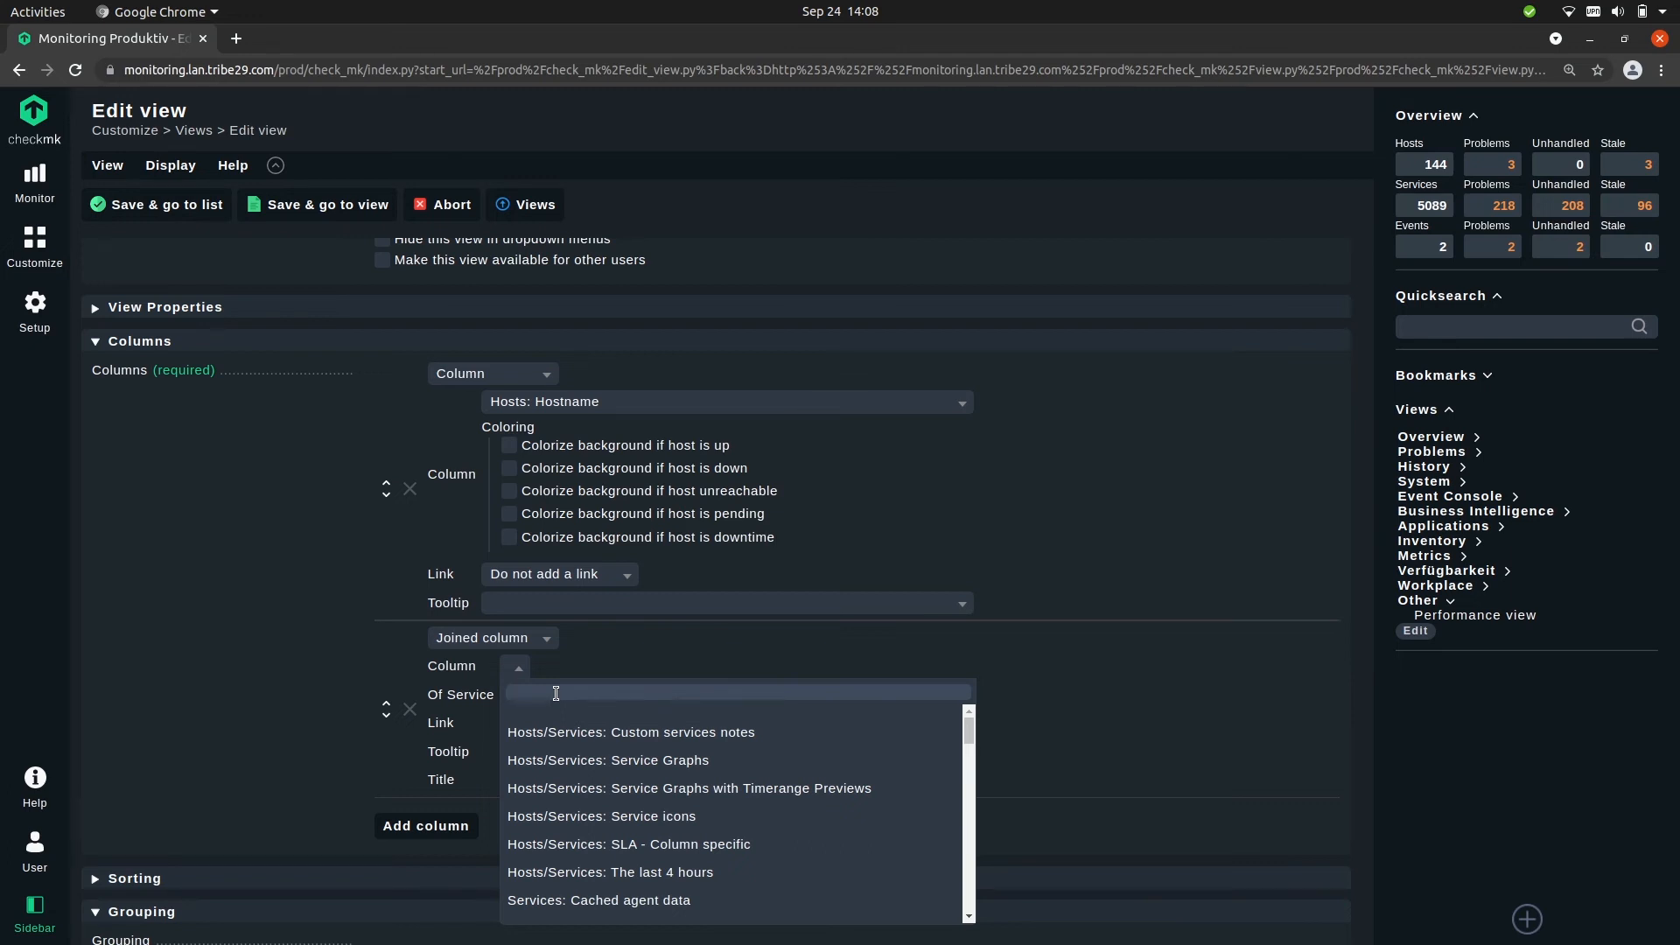
pyautogui.write('perf')
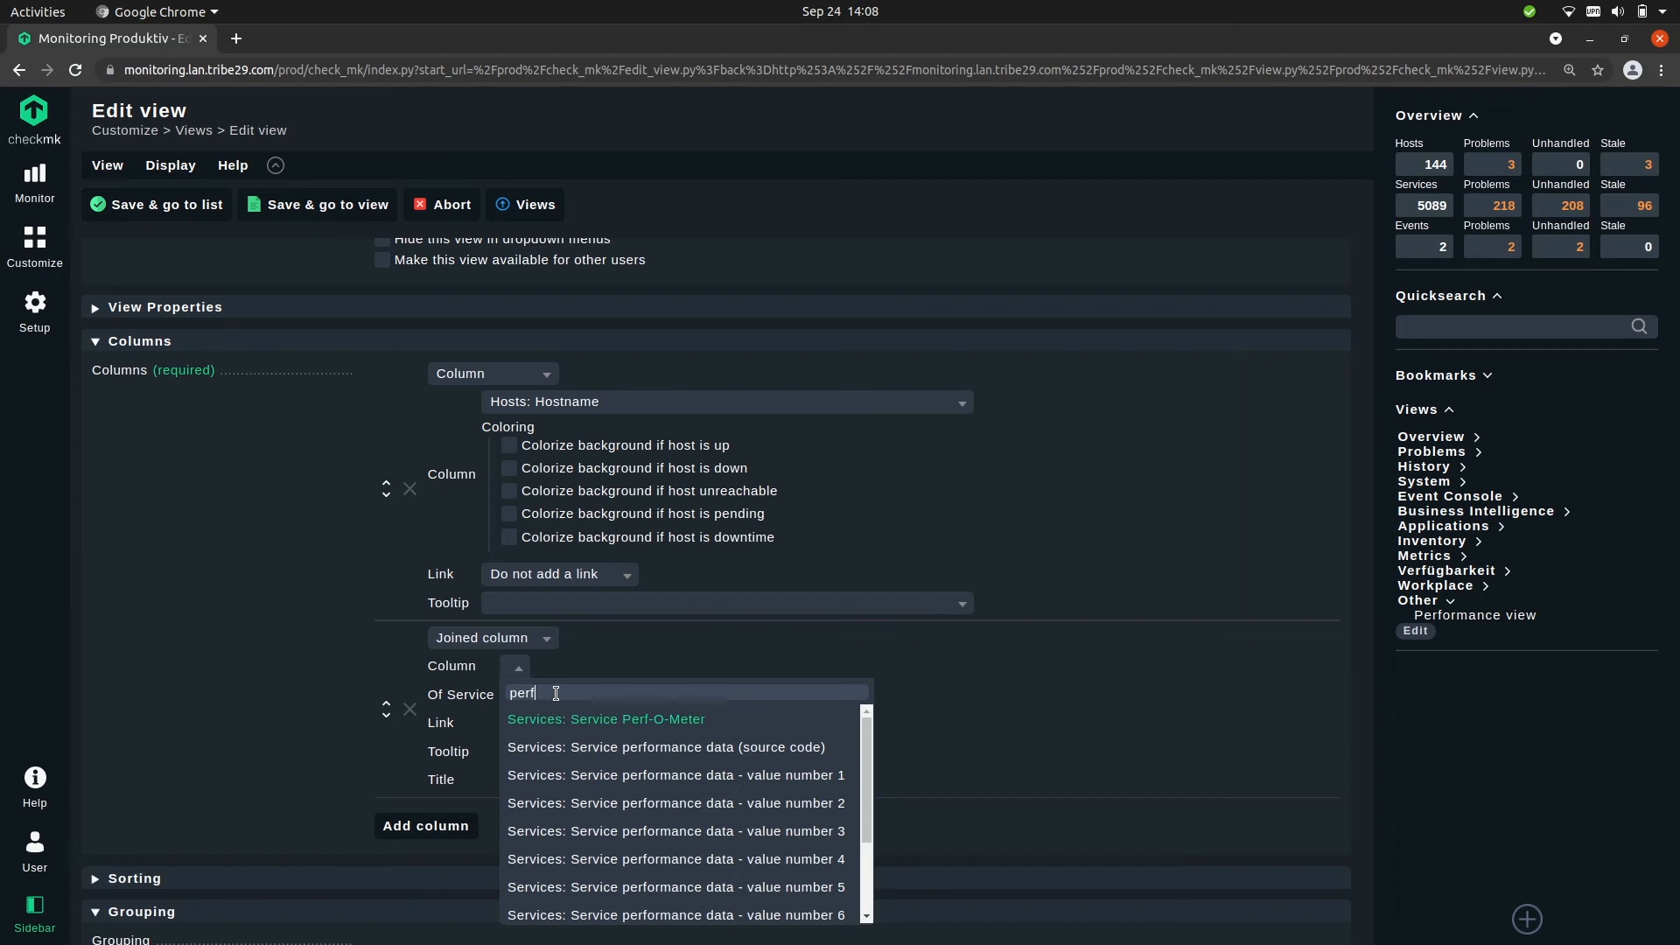
pyautogui.click(738, 713)
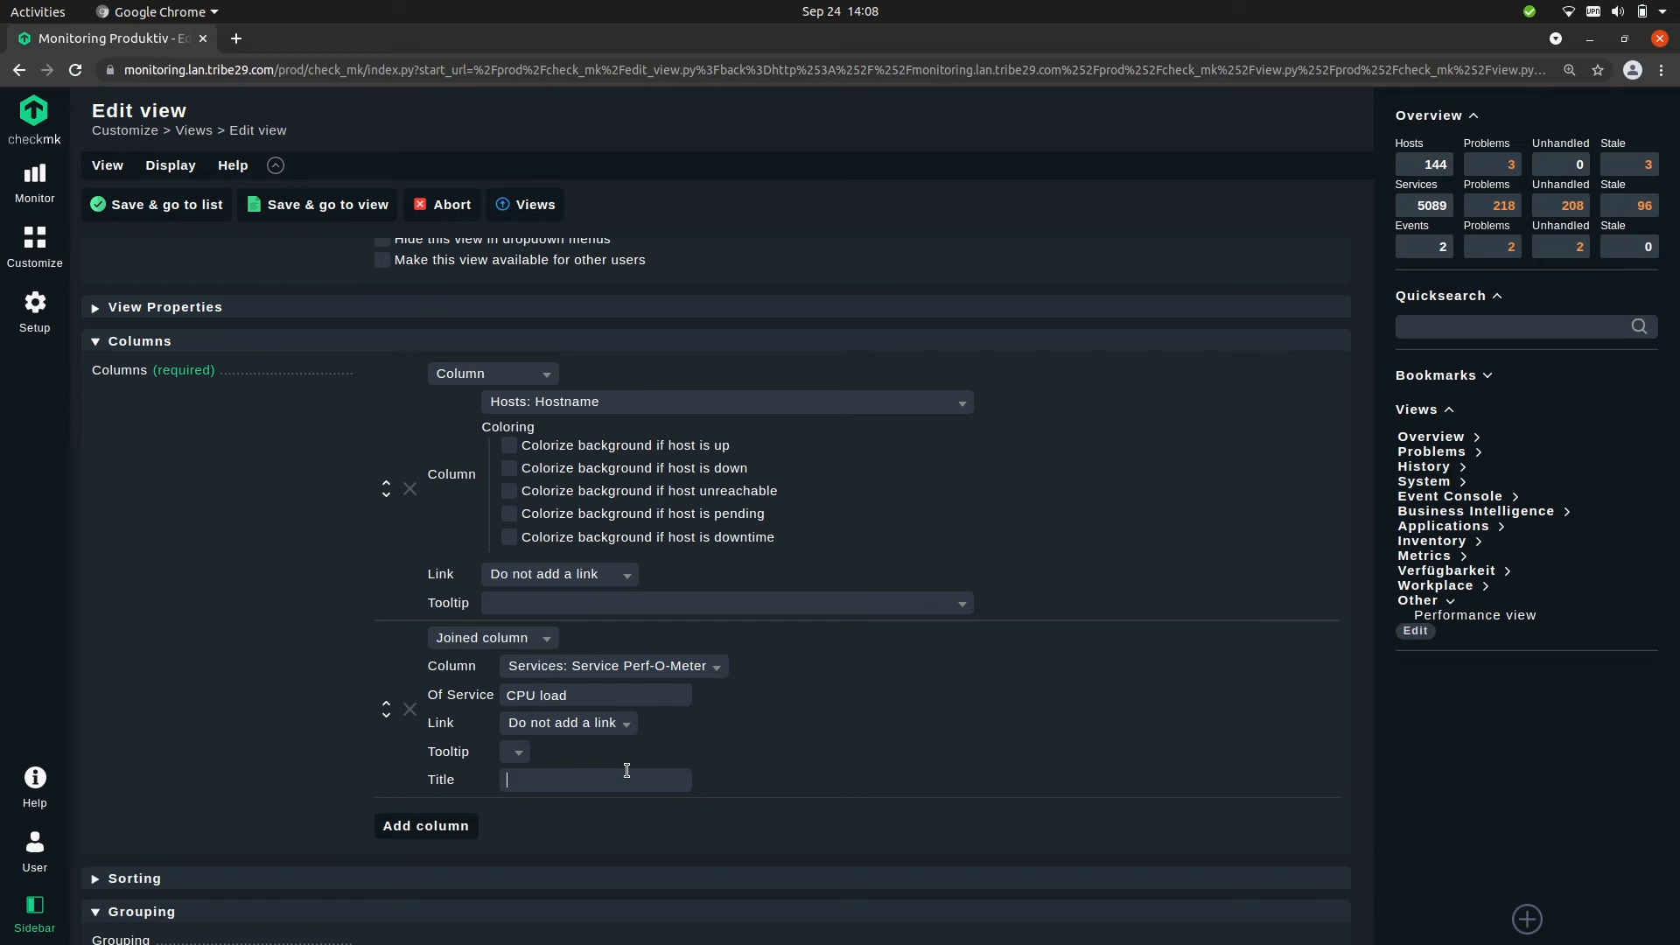
pyautogui.write('Load')
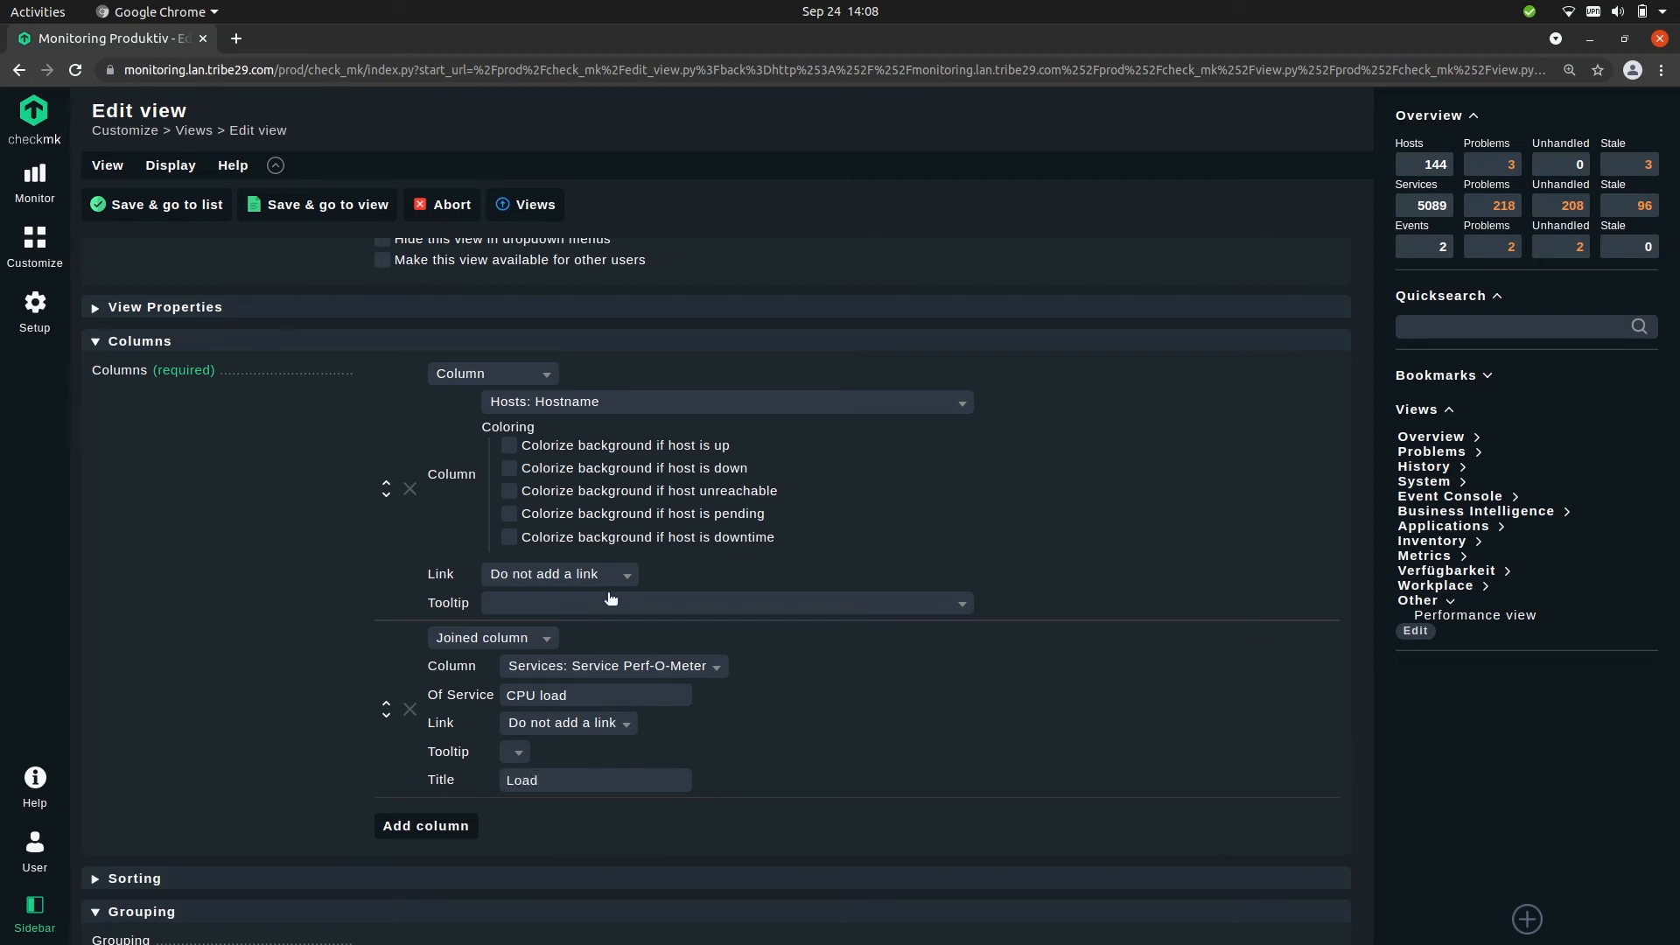
pyautogui.click(293, 204)
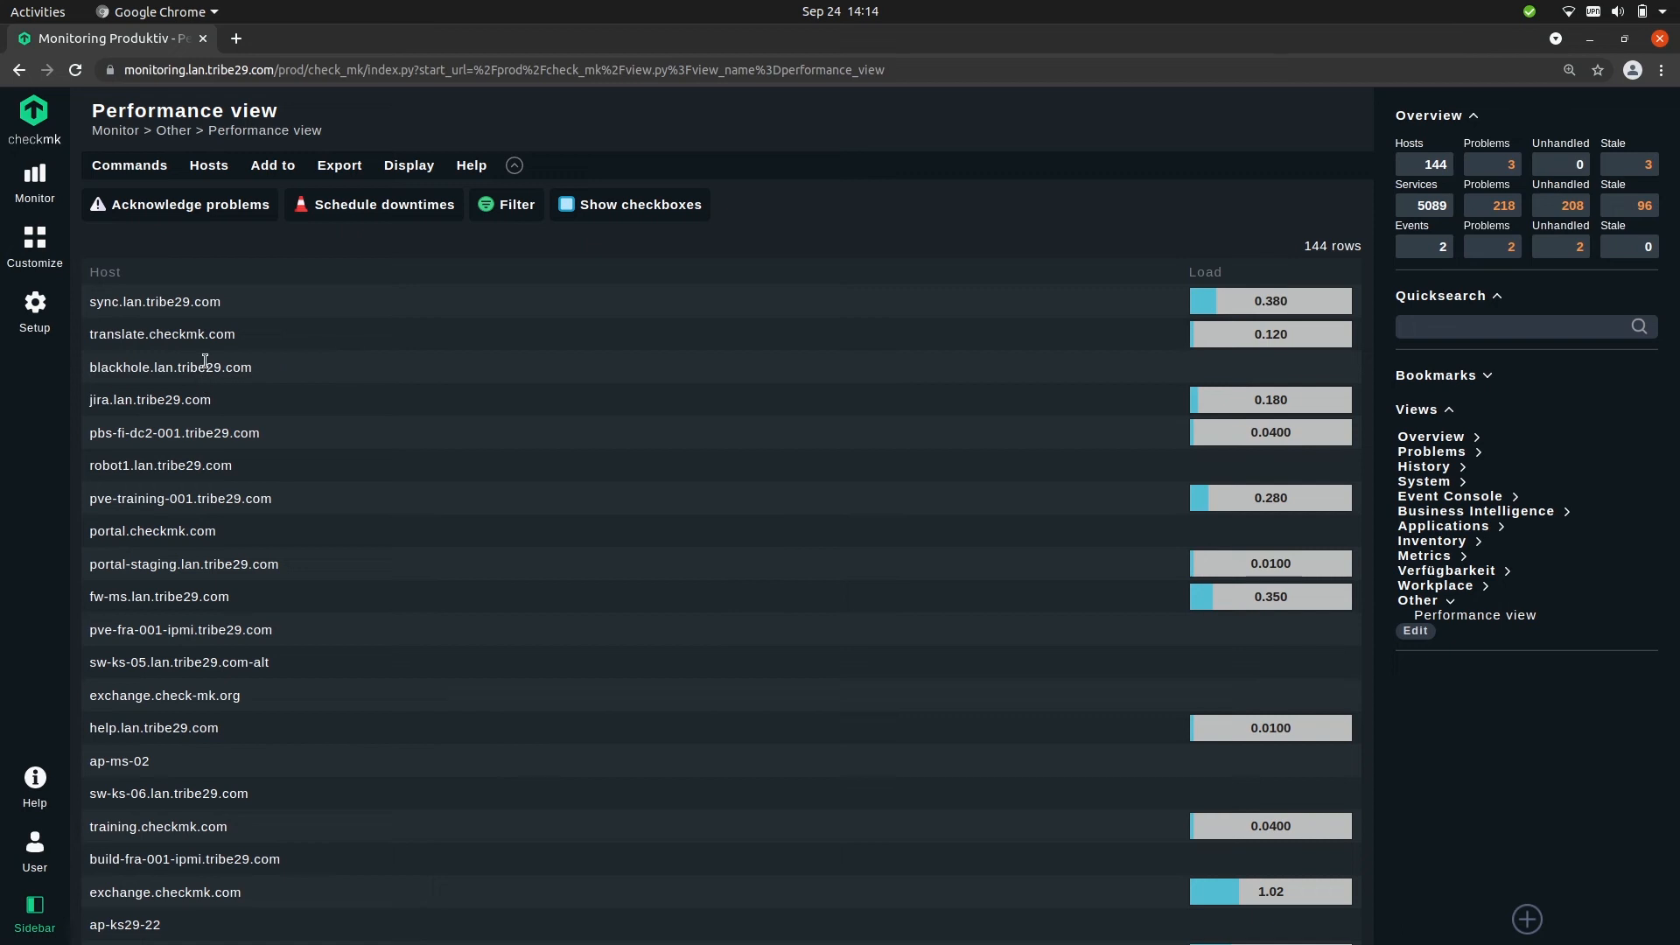
# Customize Performance view by adding another joined column of the service CPU utilization after the Load column
pyautogui.scroll(-2, 446, 380)
pyautogui.scroll(2, 621, 595)
pyautogui.click(404, 164)
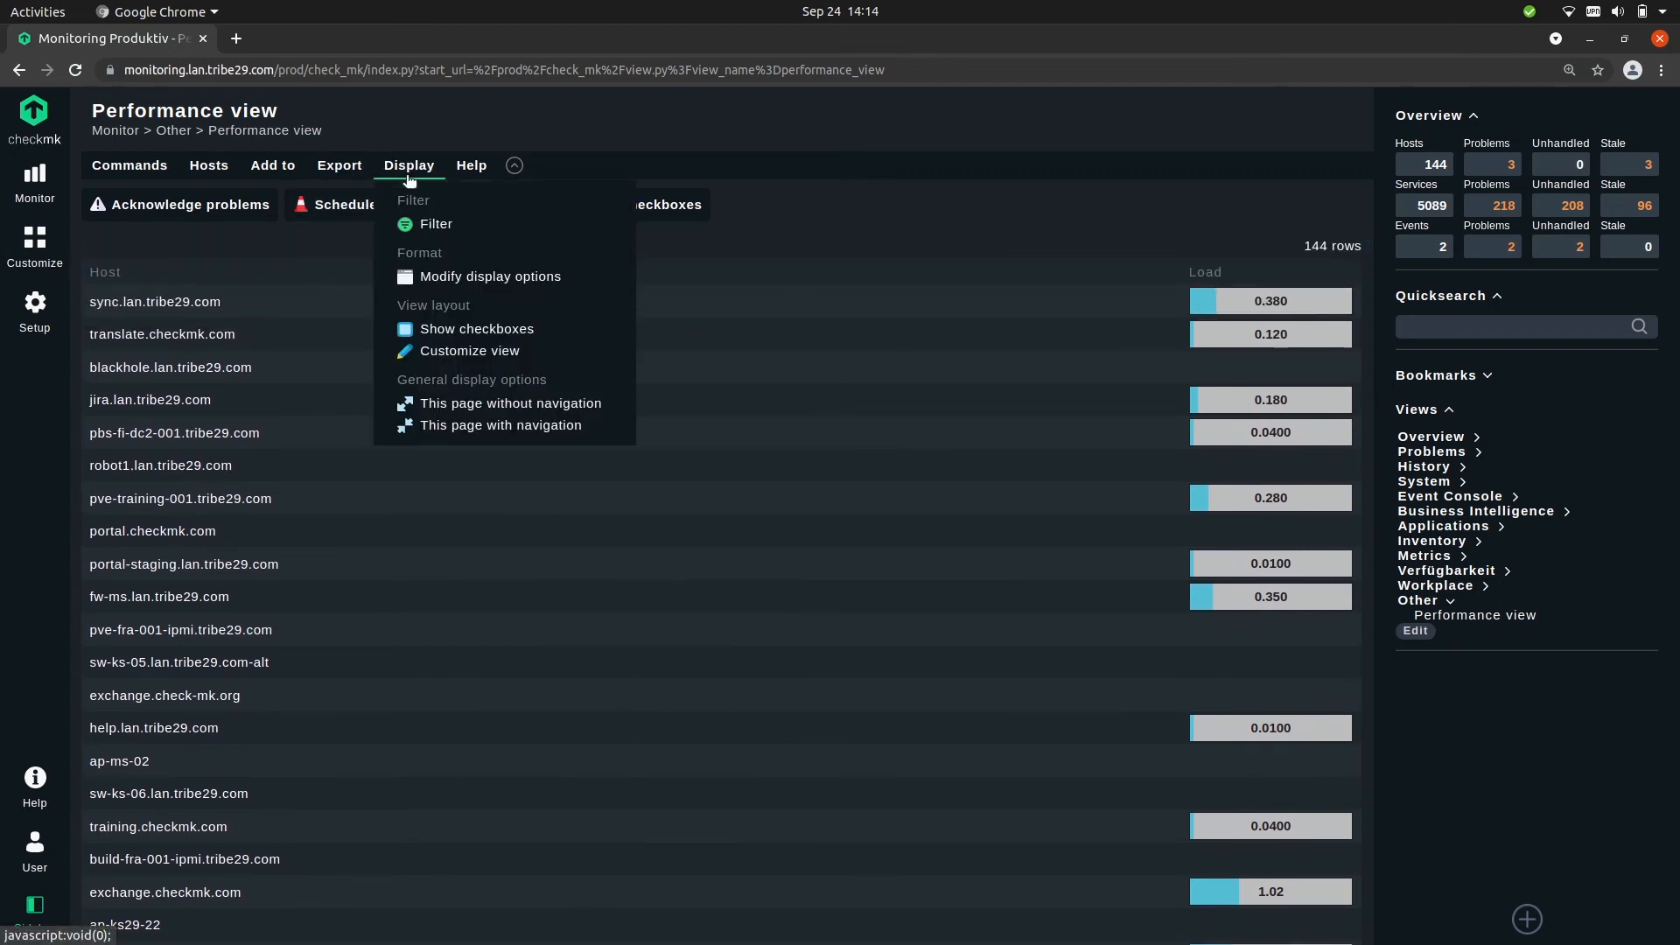
pyautogui.click(476, 359)
pyautogui.scroll(-4, 523, 592)
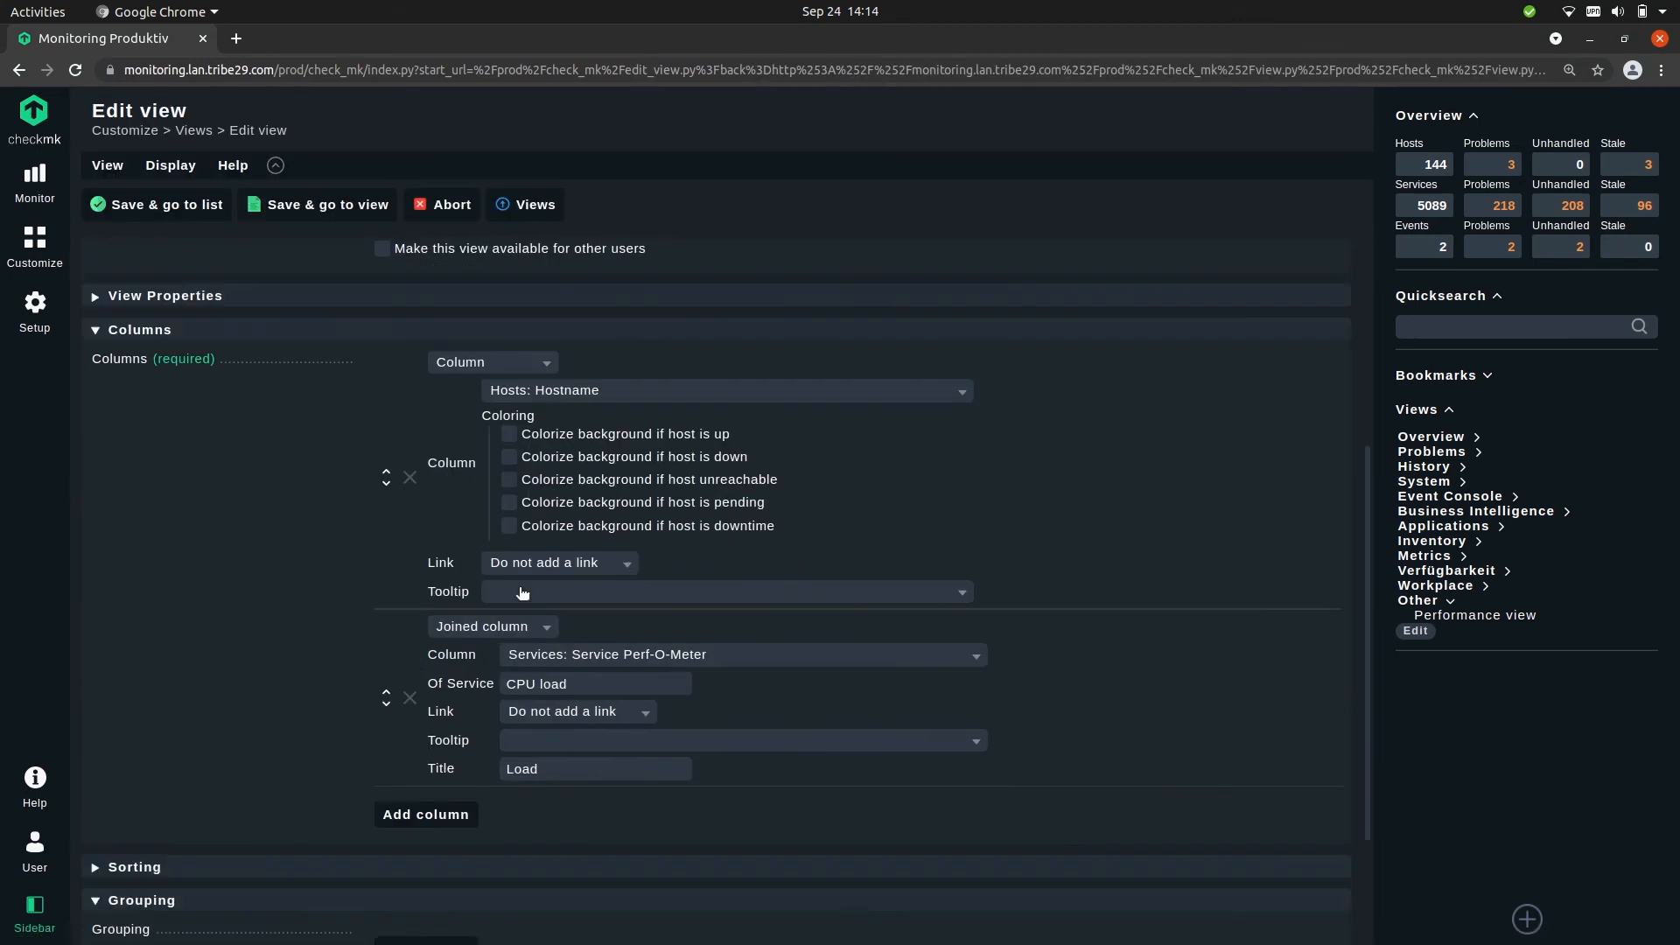
pyautogui.scroll(-2, 522, 592)
pyautogui.click(425, 647)
pyautogui.click(496, 646)
pyautogui.click(497, 692)
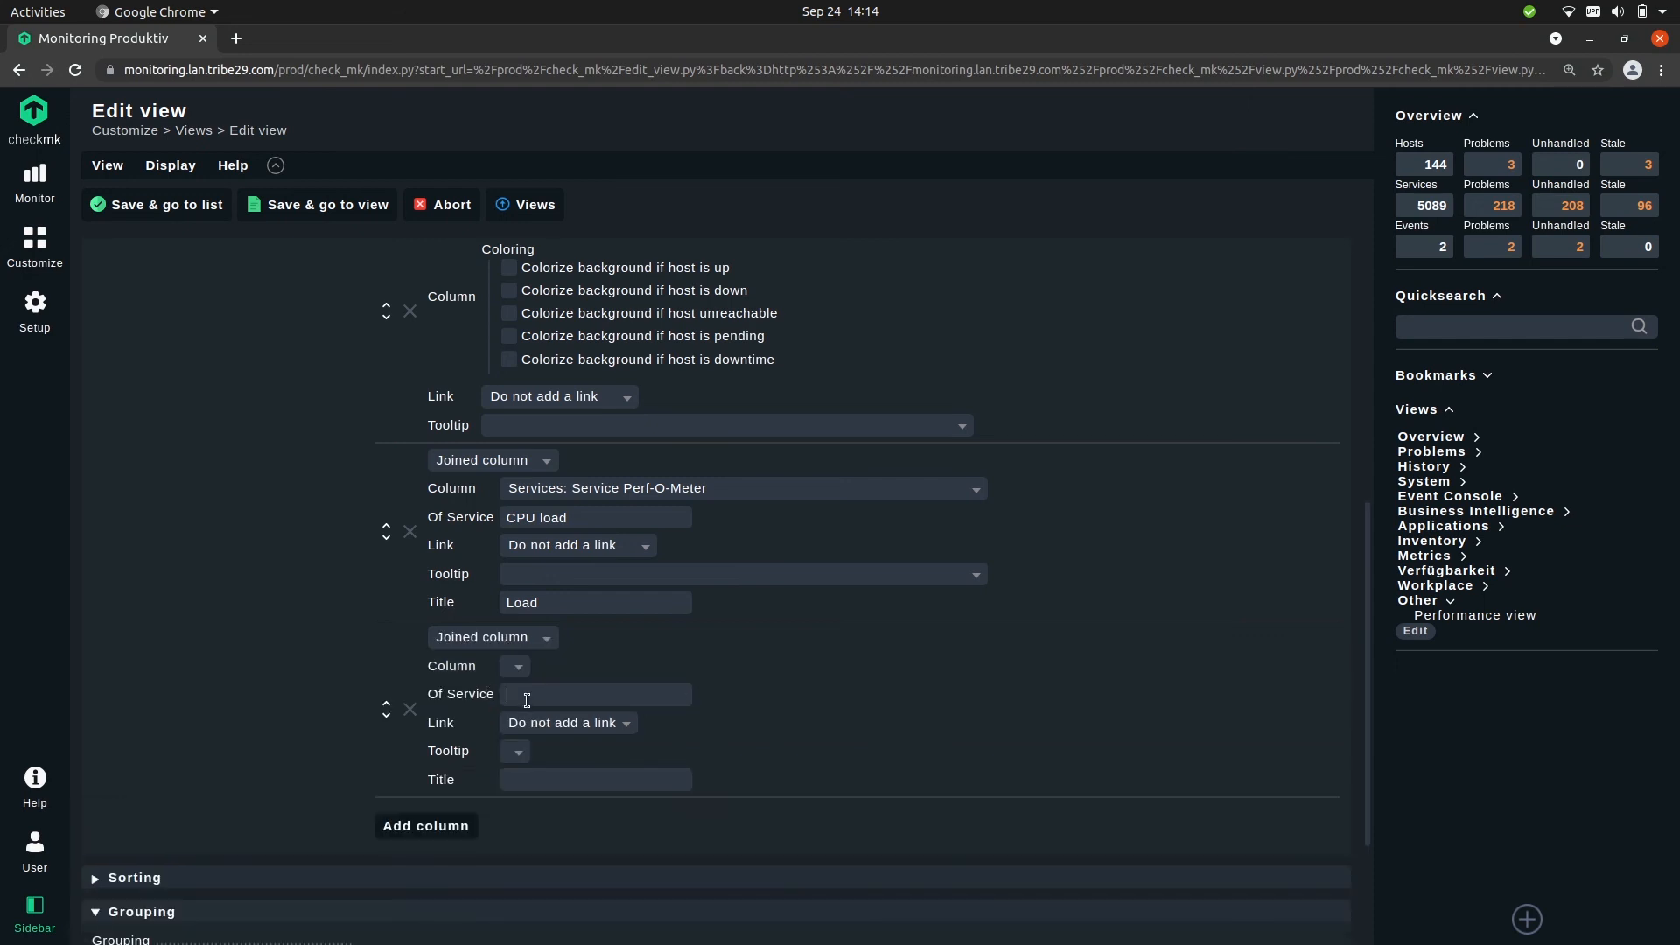
pyautogui.write('C')
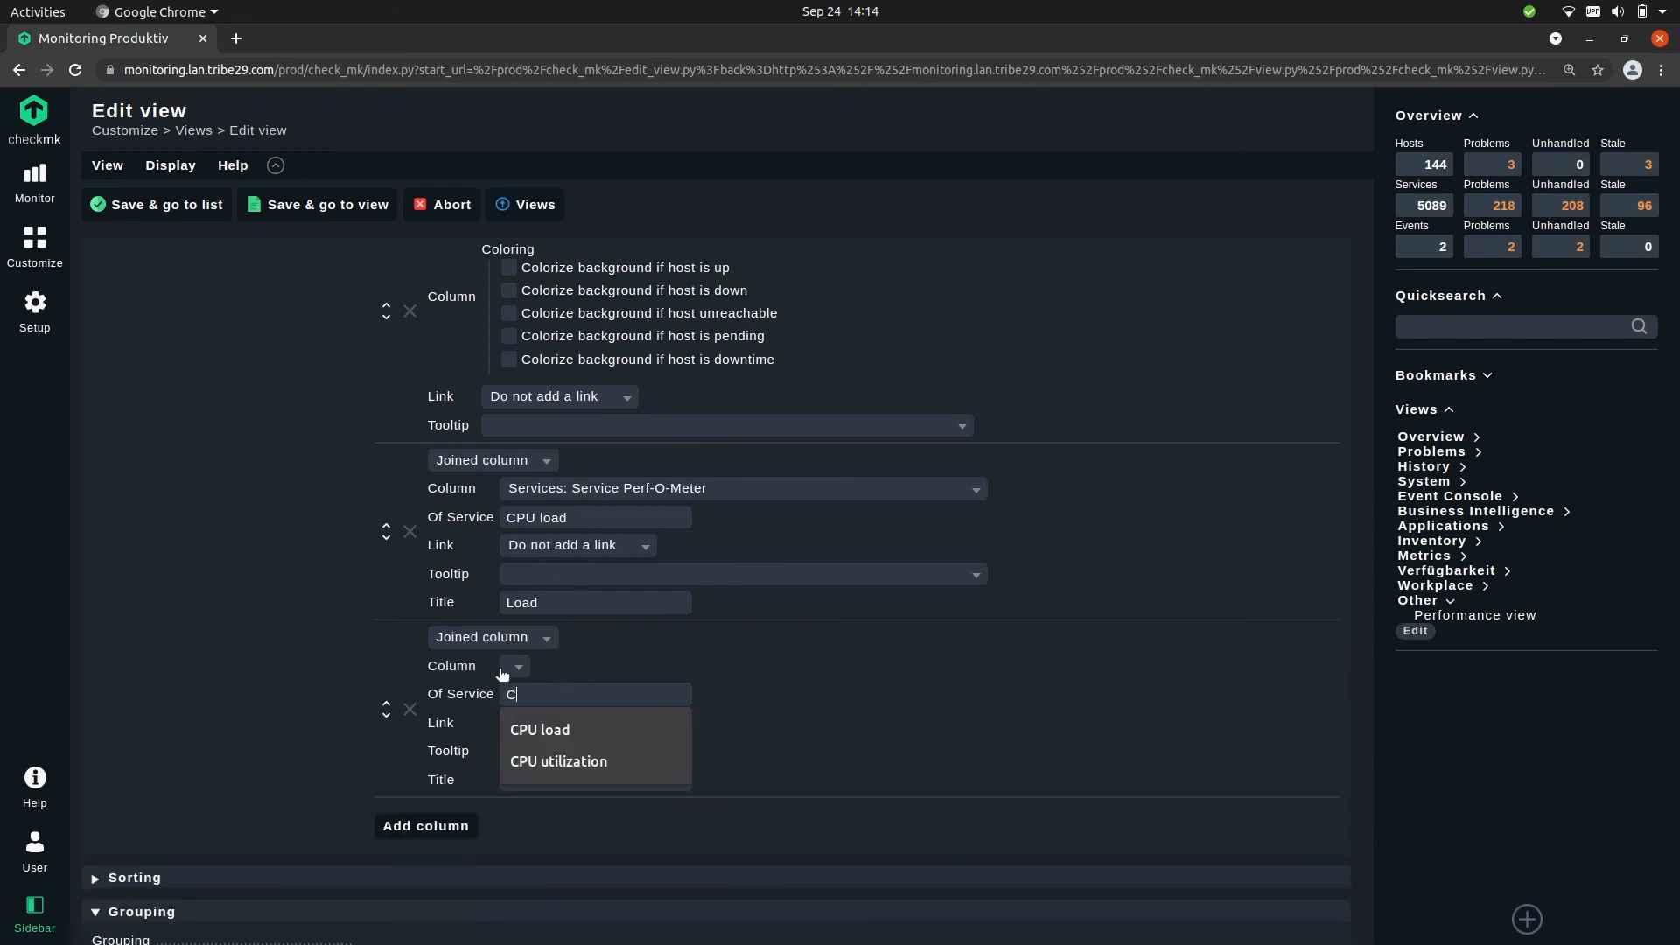
pyautogui.write('PU ut')
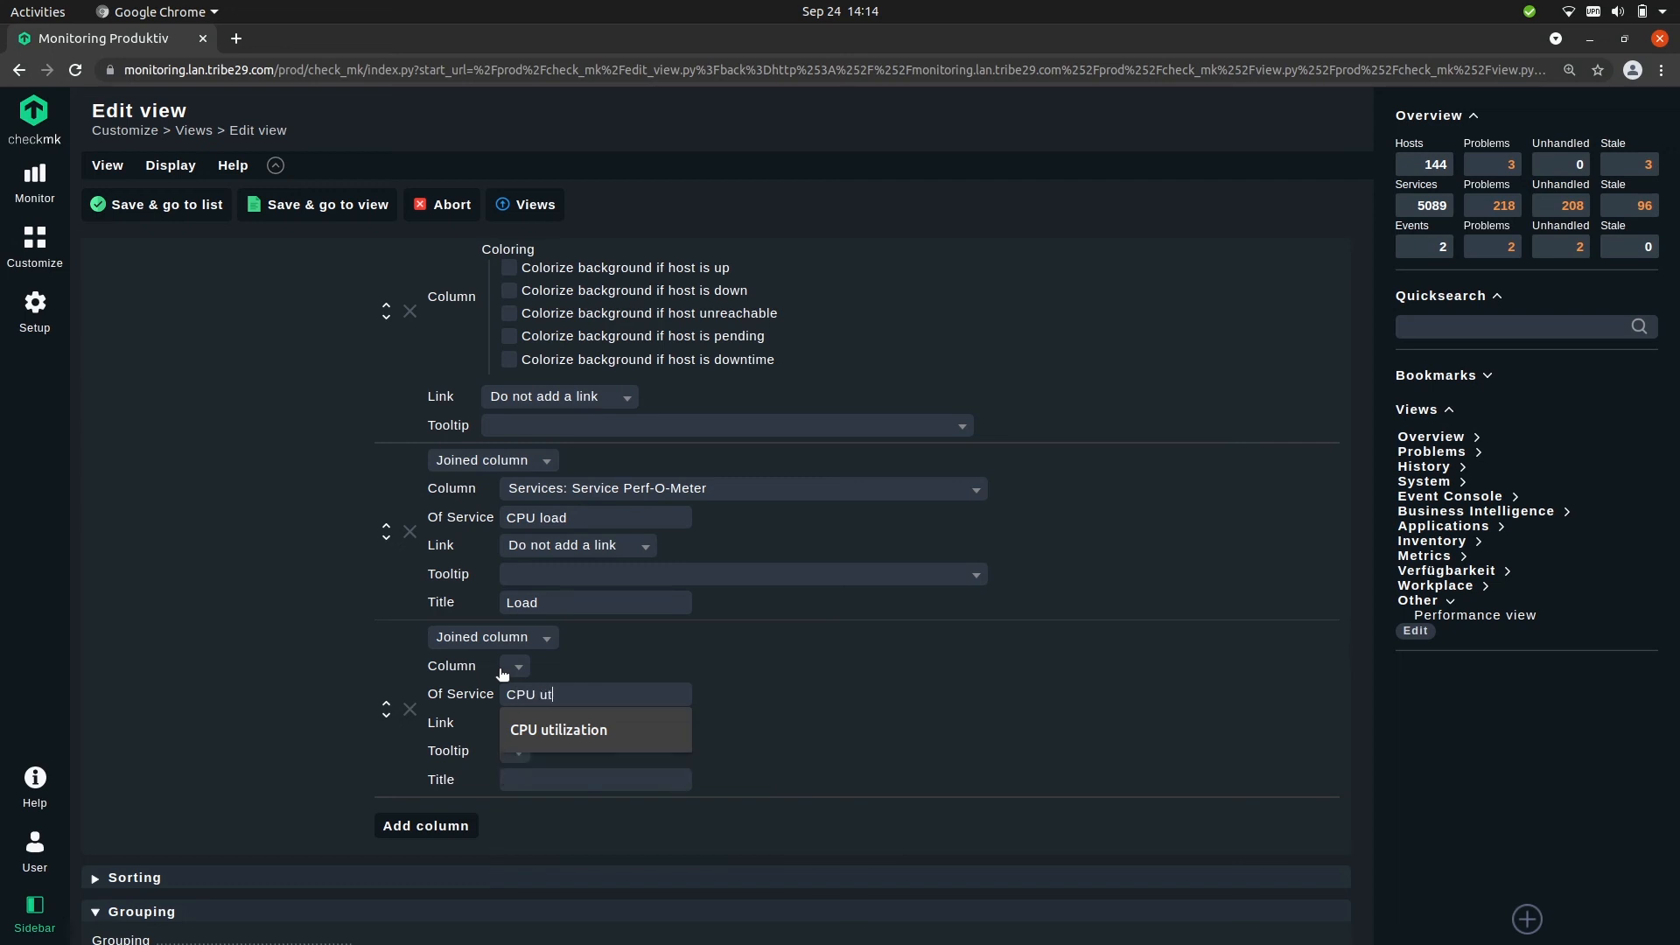
pyautogui.write('ilization')
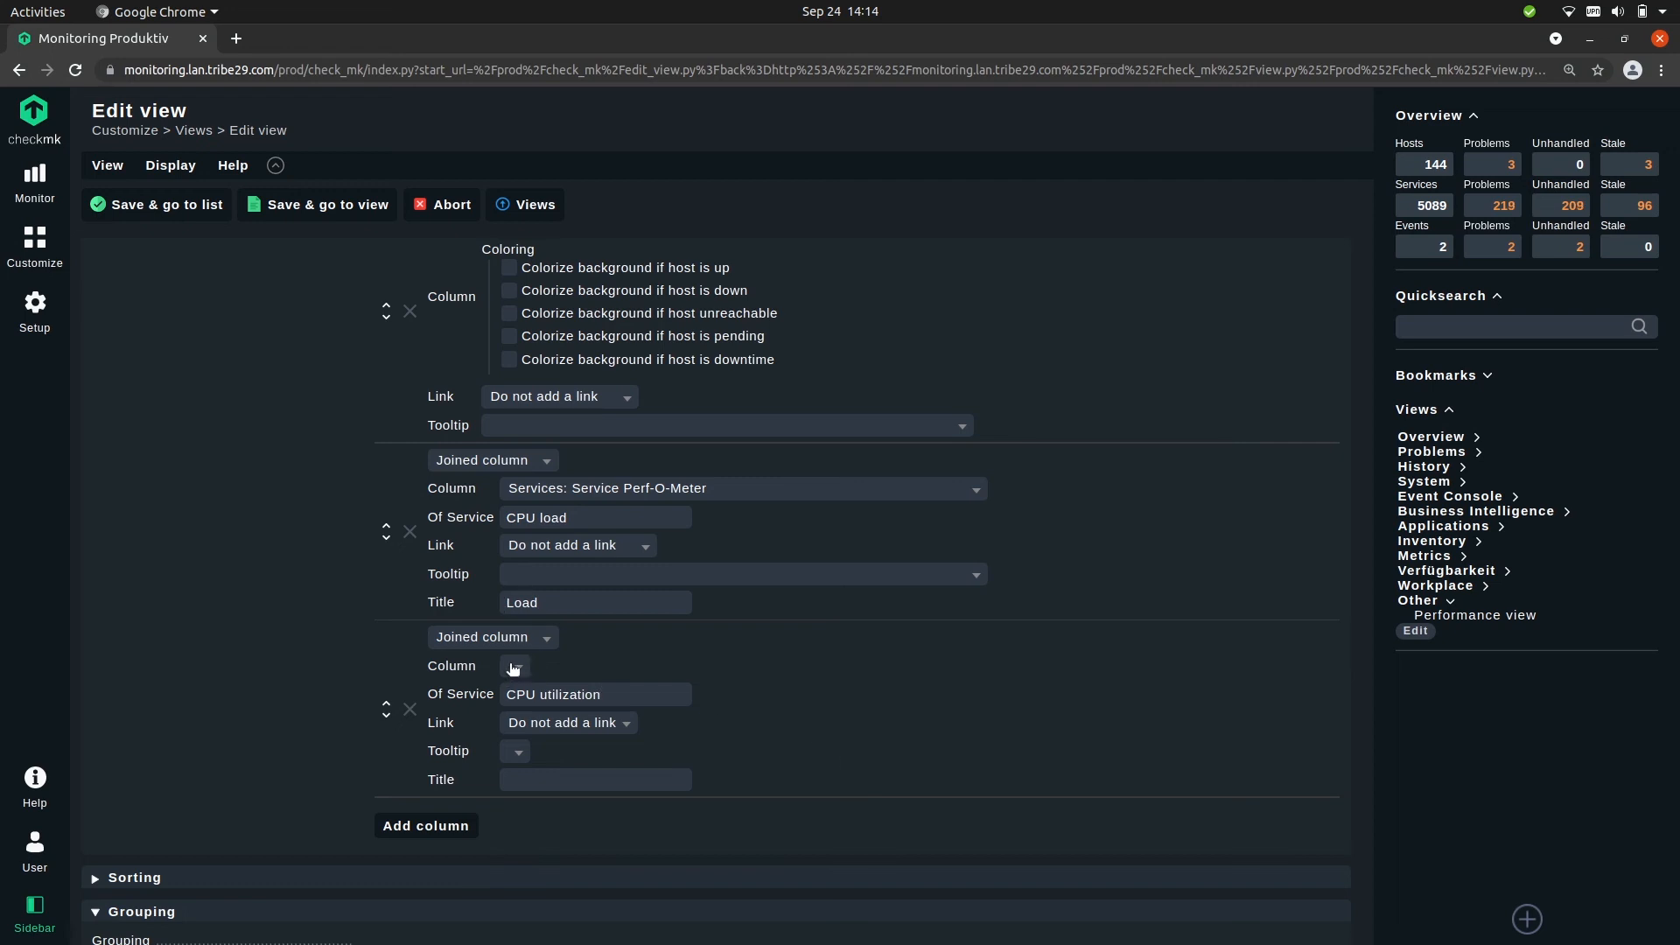
# Set the CPU utilization column to Services: Service Perf-O-Meter with the title Util
pyautogui.click(513, 668)
pyautogui.write('p')
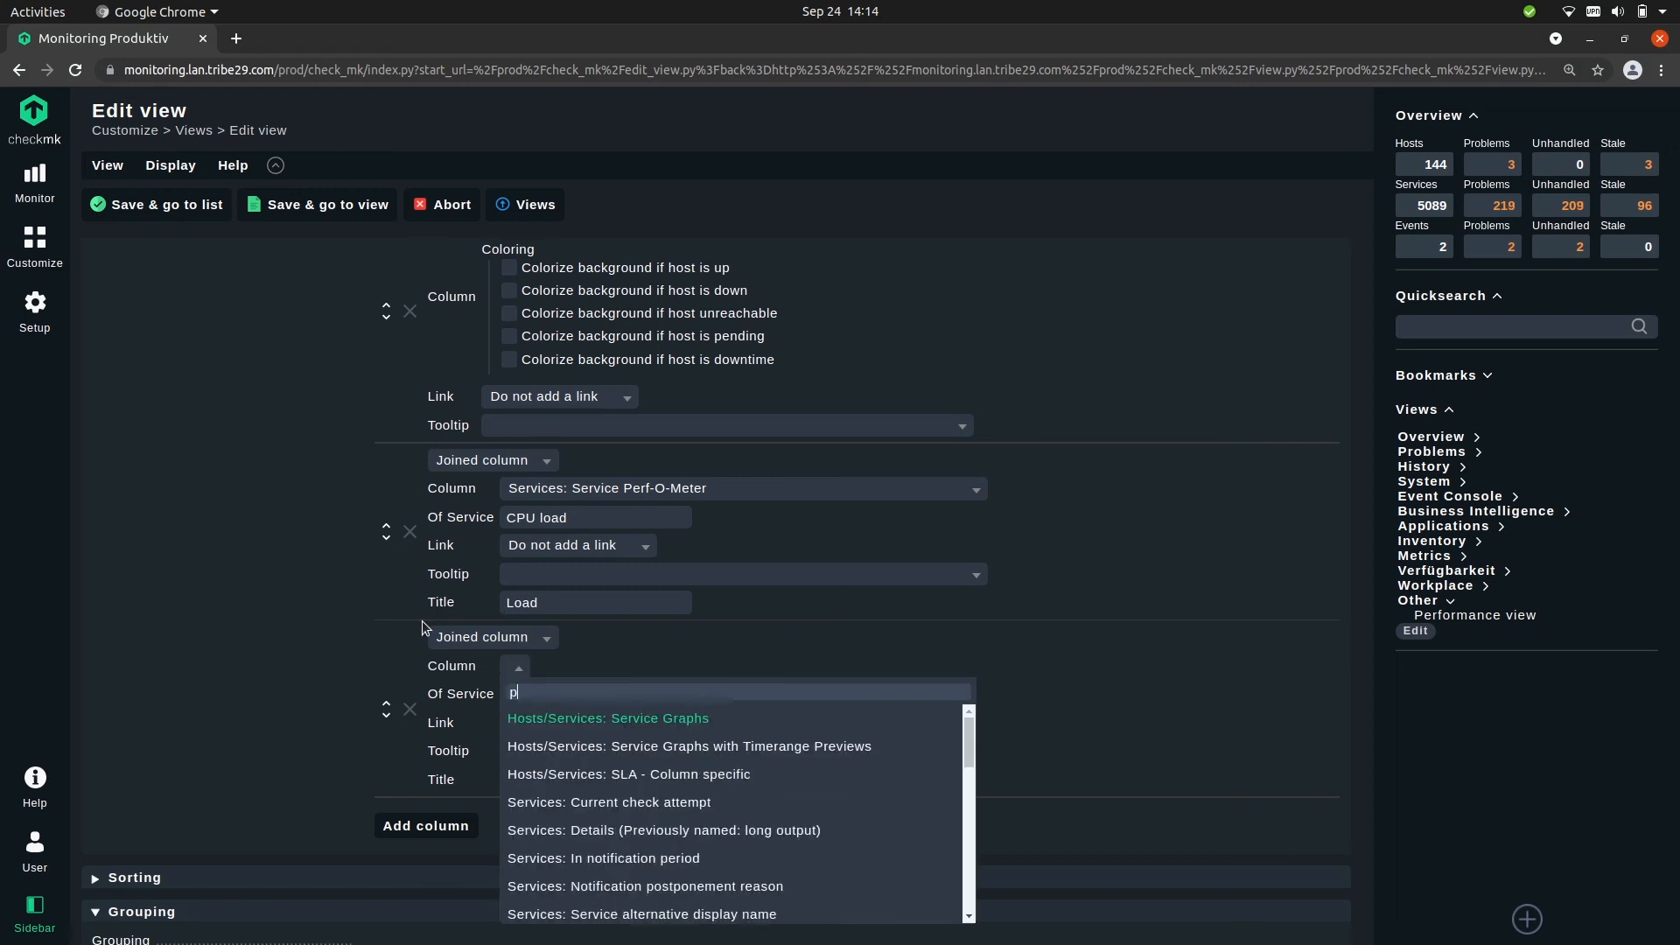
pyautogui.write('erf')
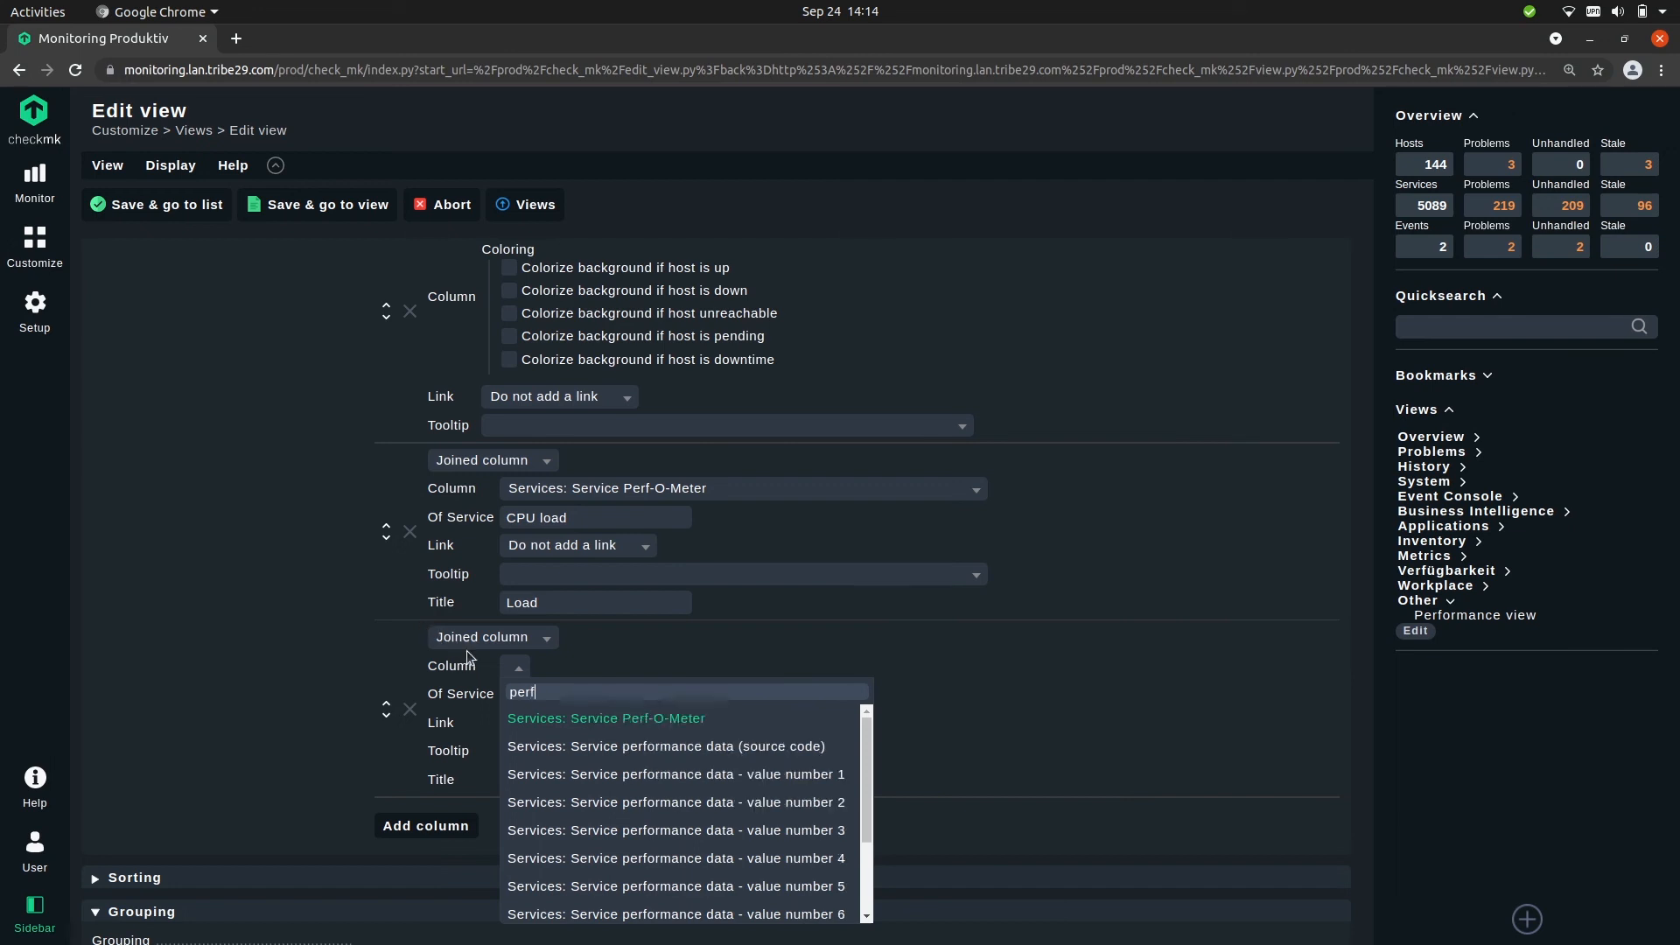
pyautogui.click(560, 726)
pyautogui.click(588, 783)
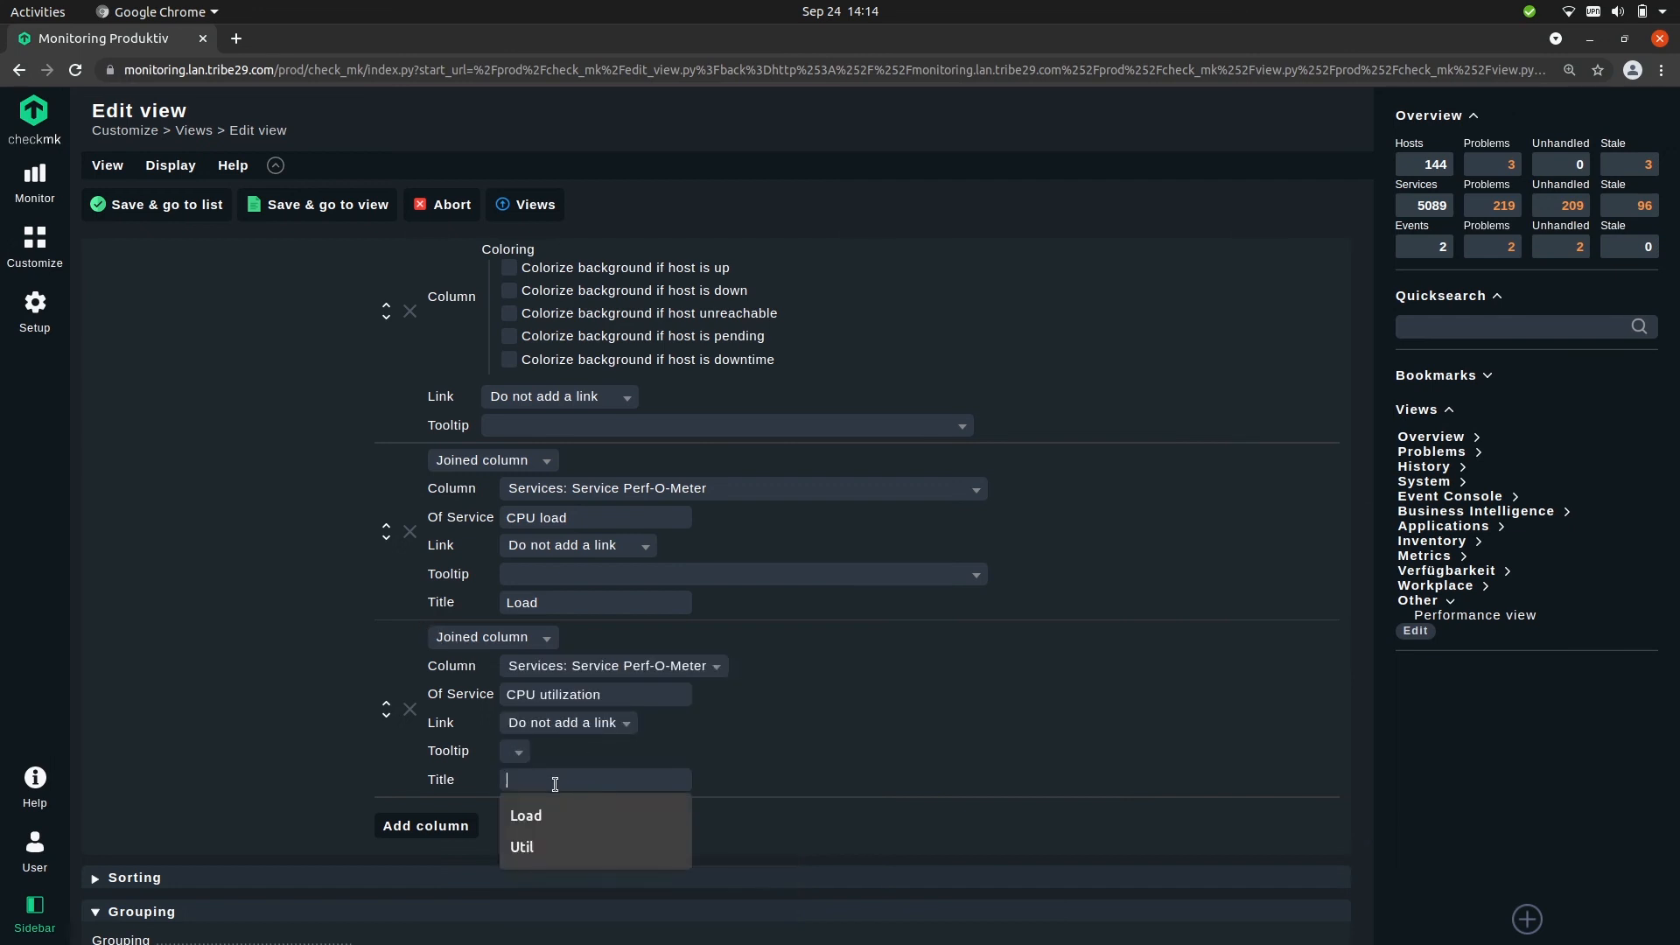
pyautogui.write('Util')
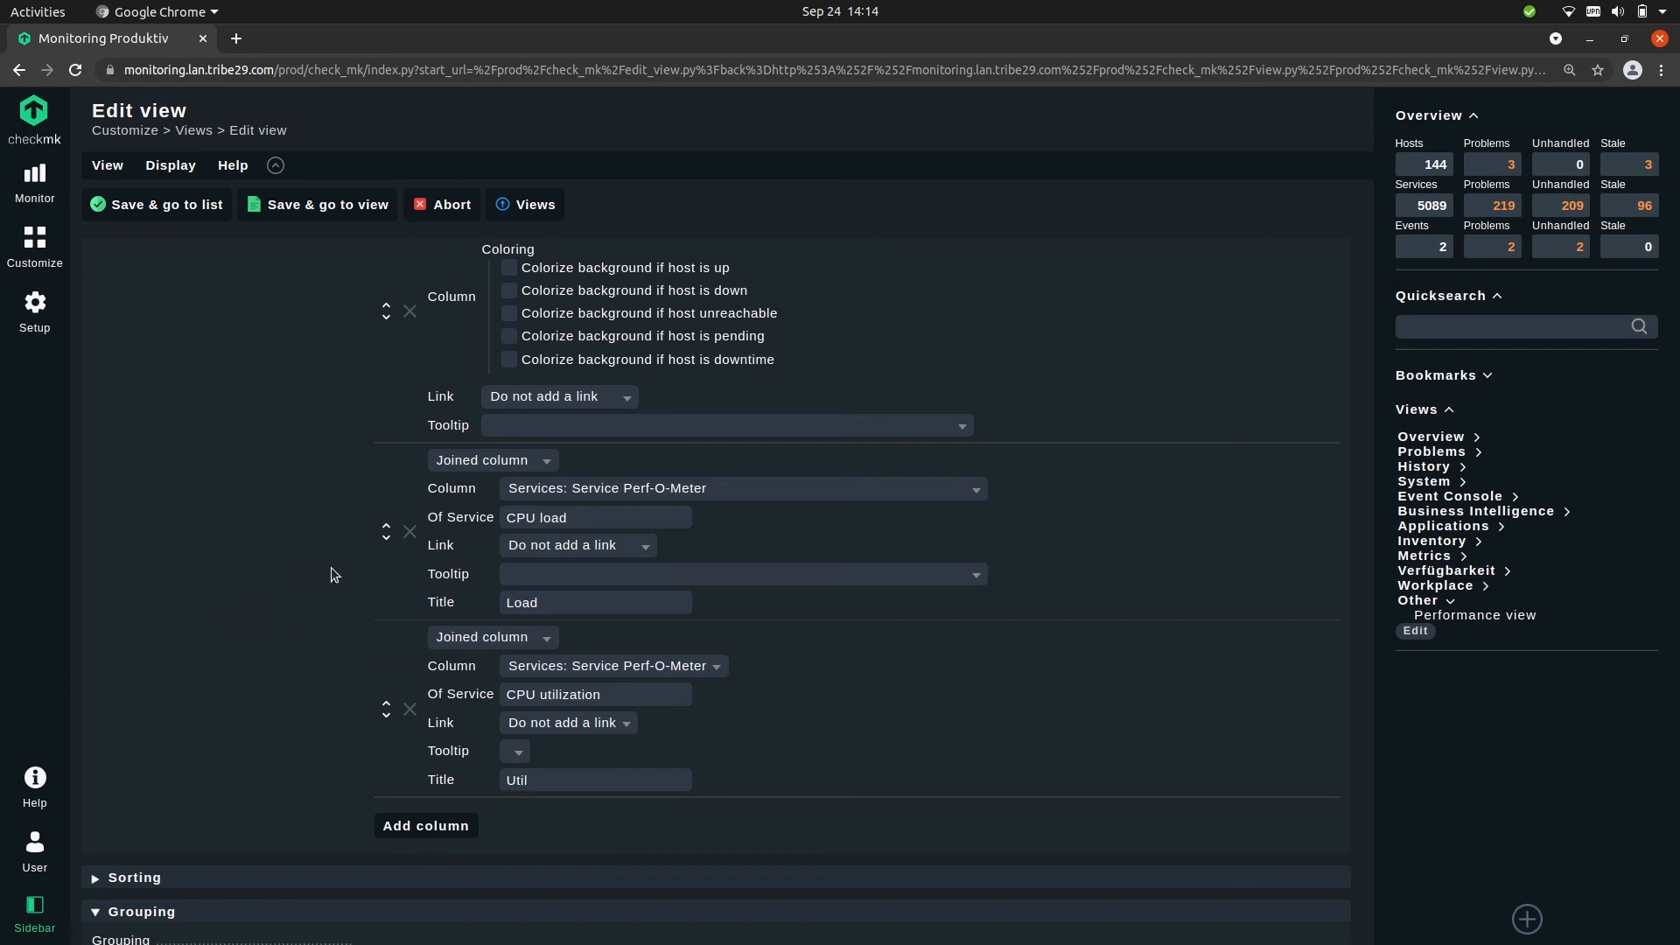
# Add a joined column of the service Memory below the CPU utilization column
pyautogui.scroll(-3, 331, 567)
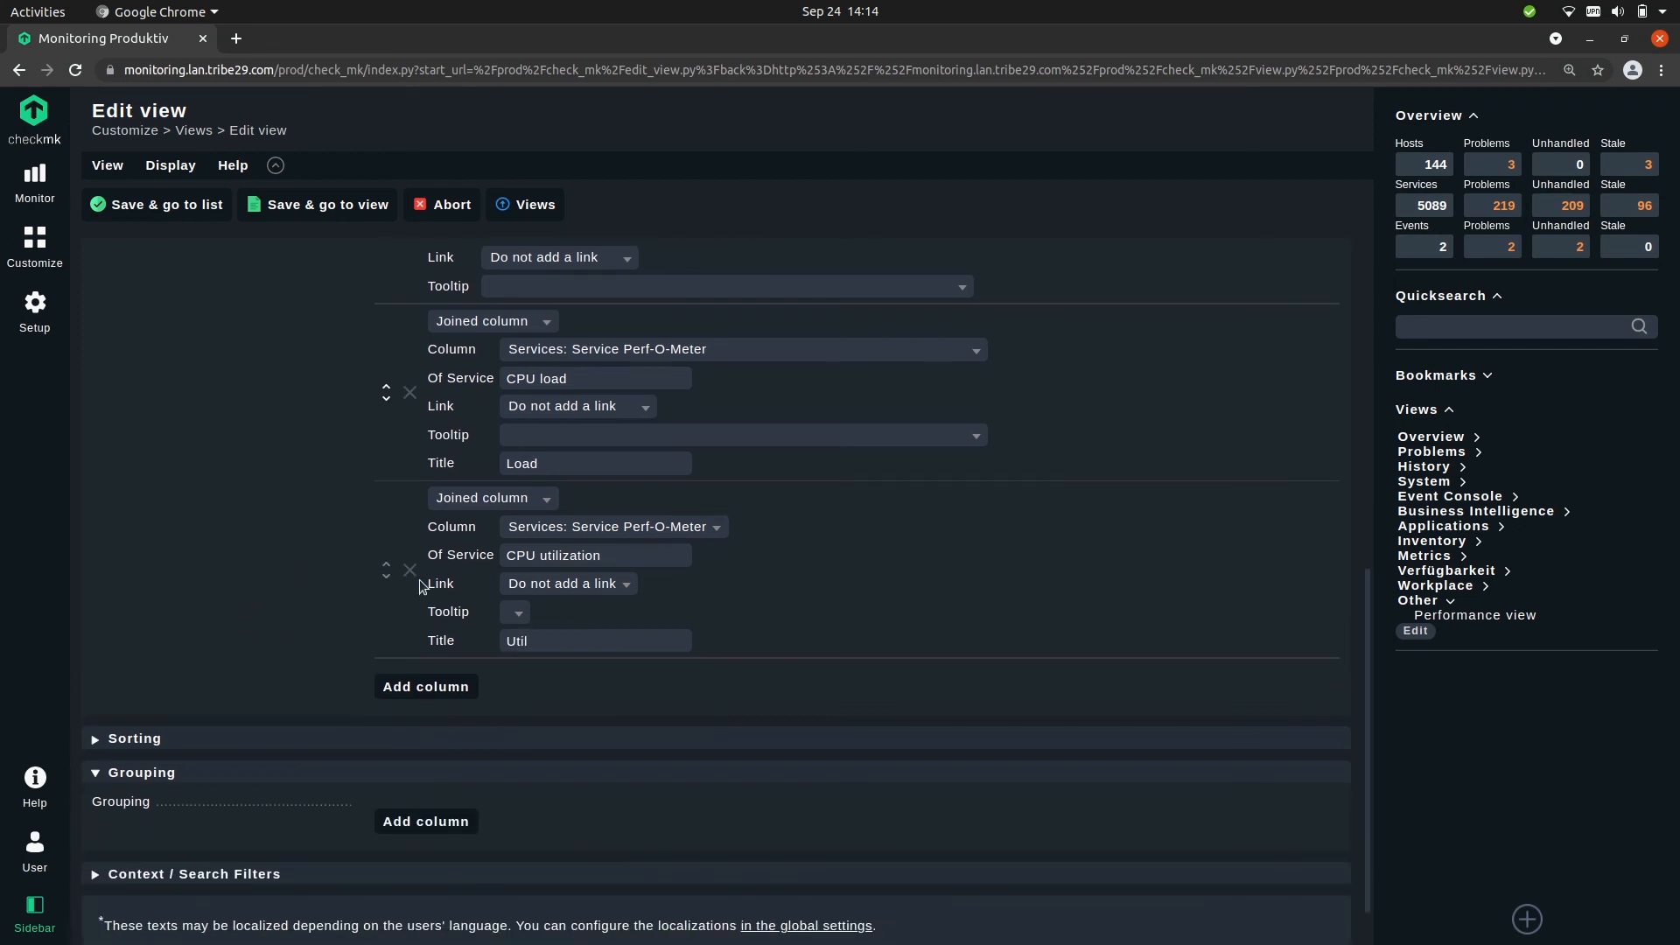
pyautogui.click(419, 687)
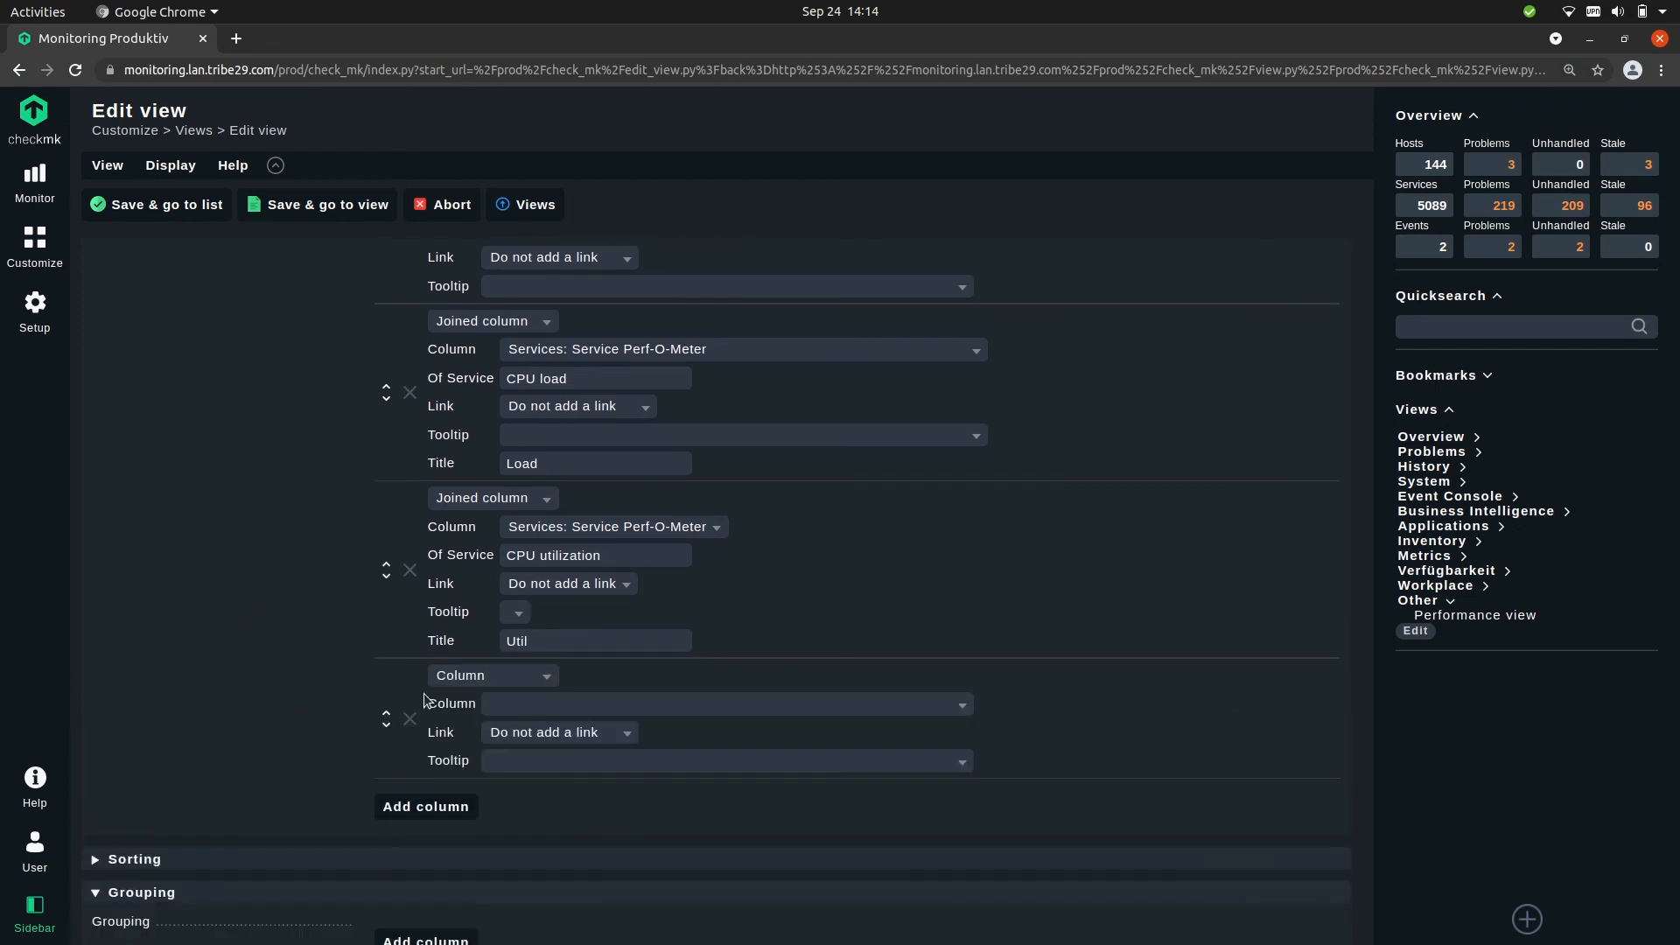
pyautogui.click(532, 691)
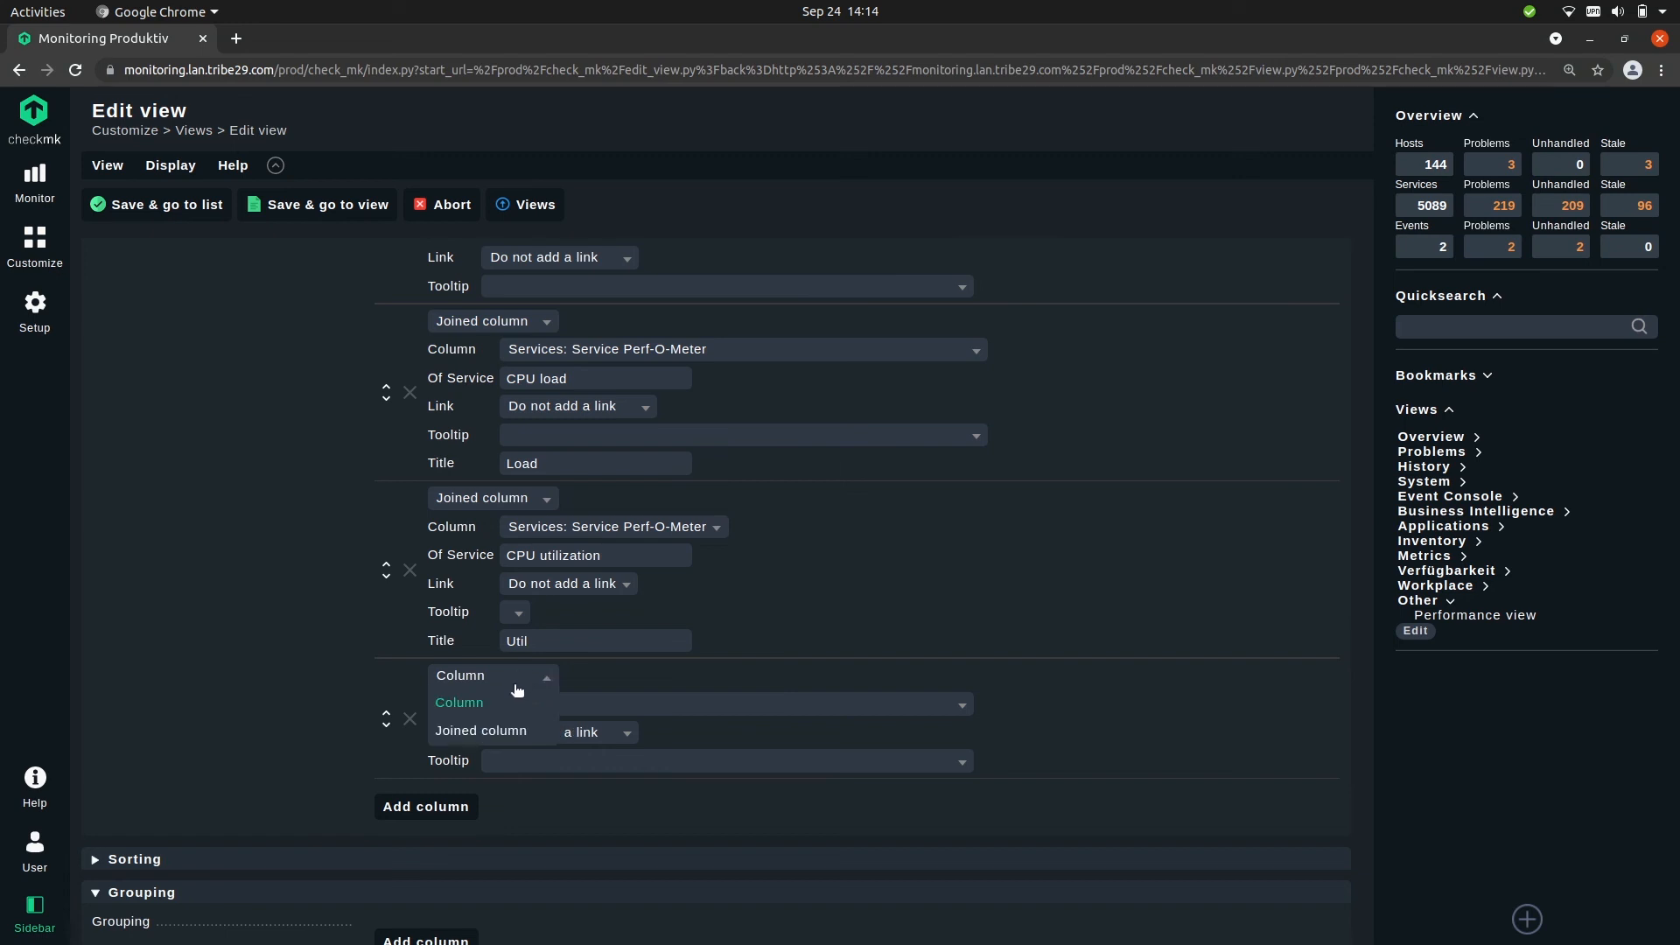
pyautogui.click(506, 728)
pyautogui.click(540, 741)
pyautogui.write('Memory')
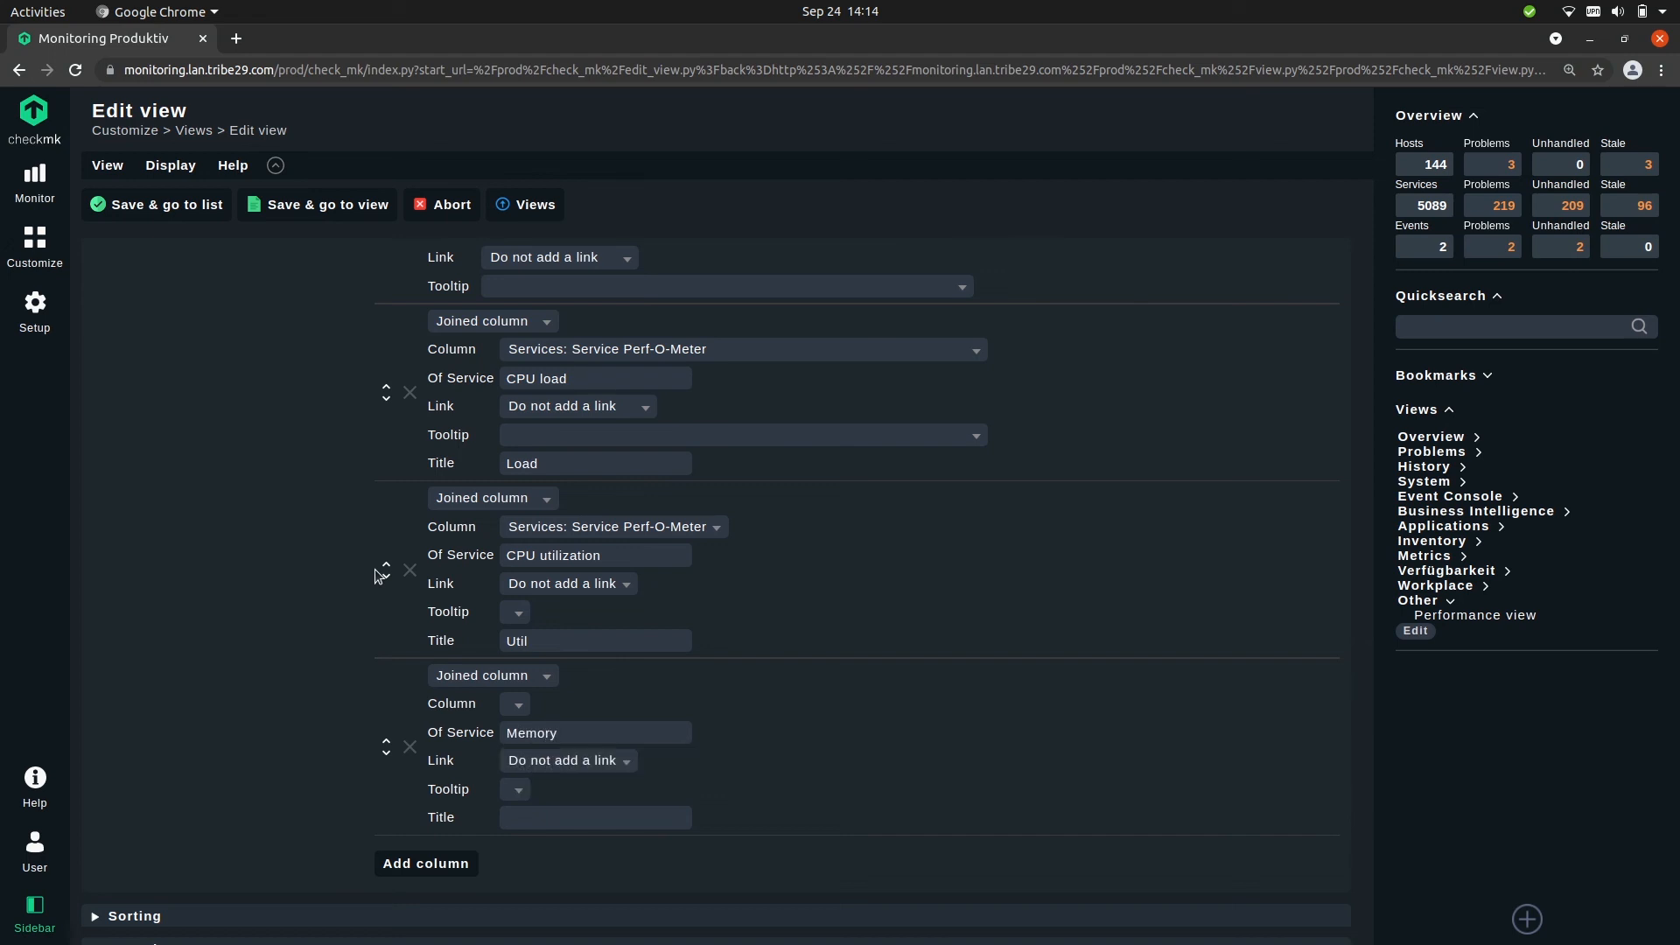
# Set the Memory column to Services: Service Perf-O-Meter and save back to the view
pyautogui.click(519, 707)
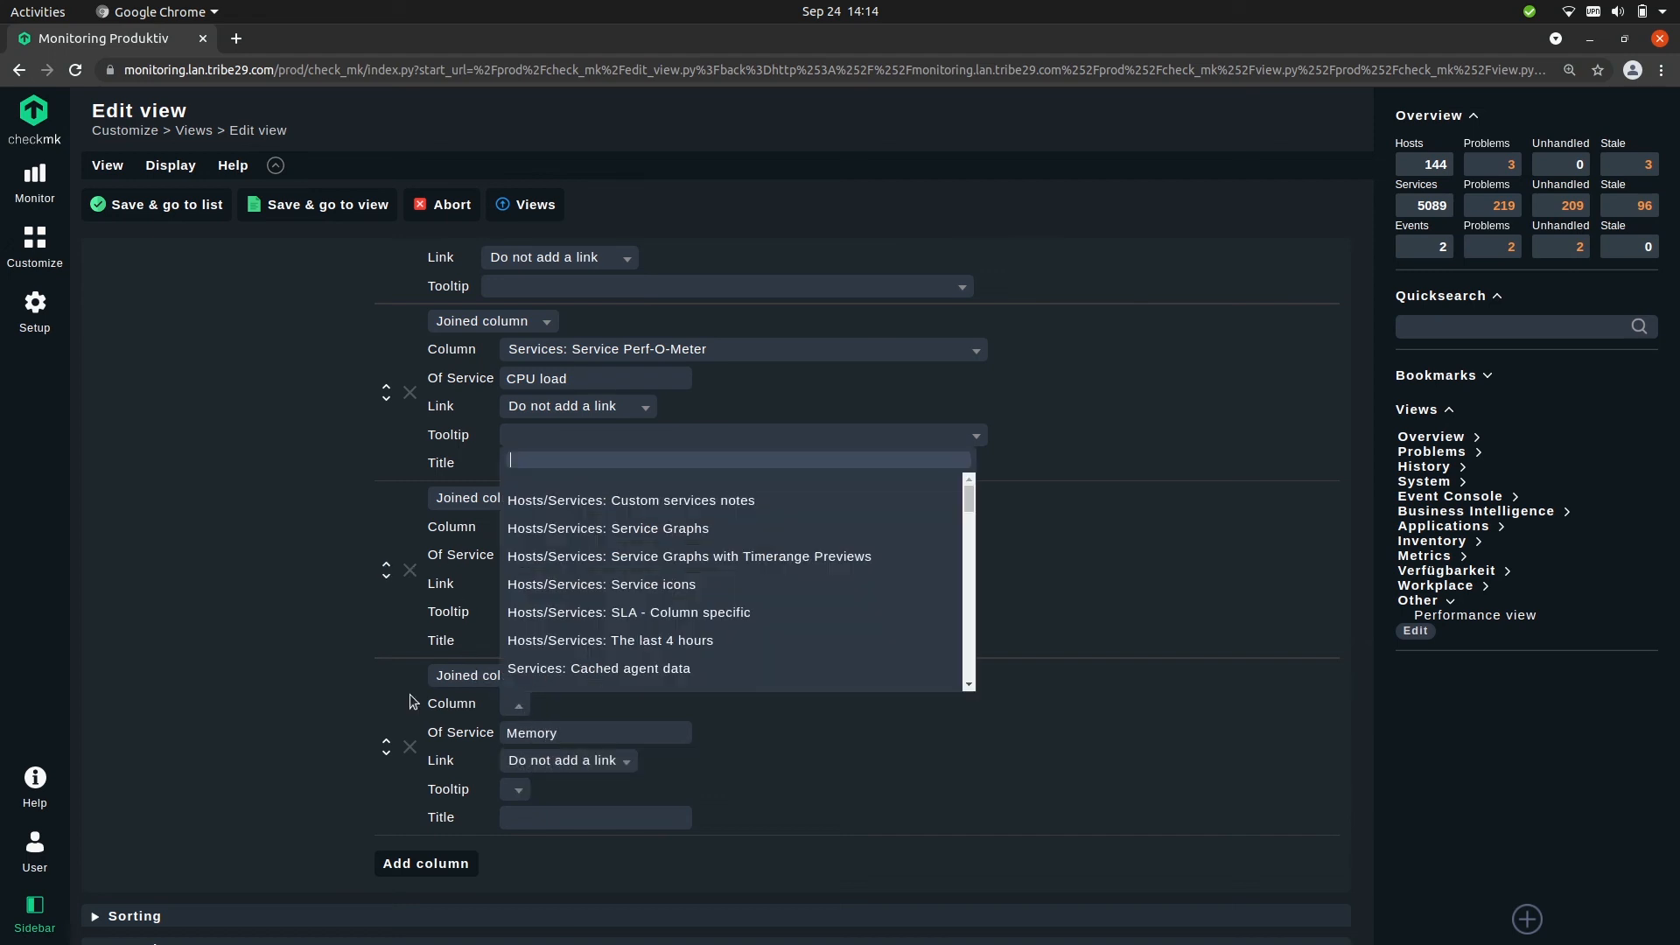
pyautogui.write('perf')
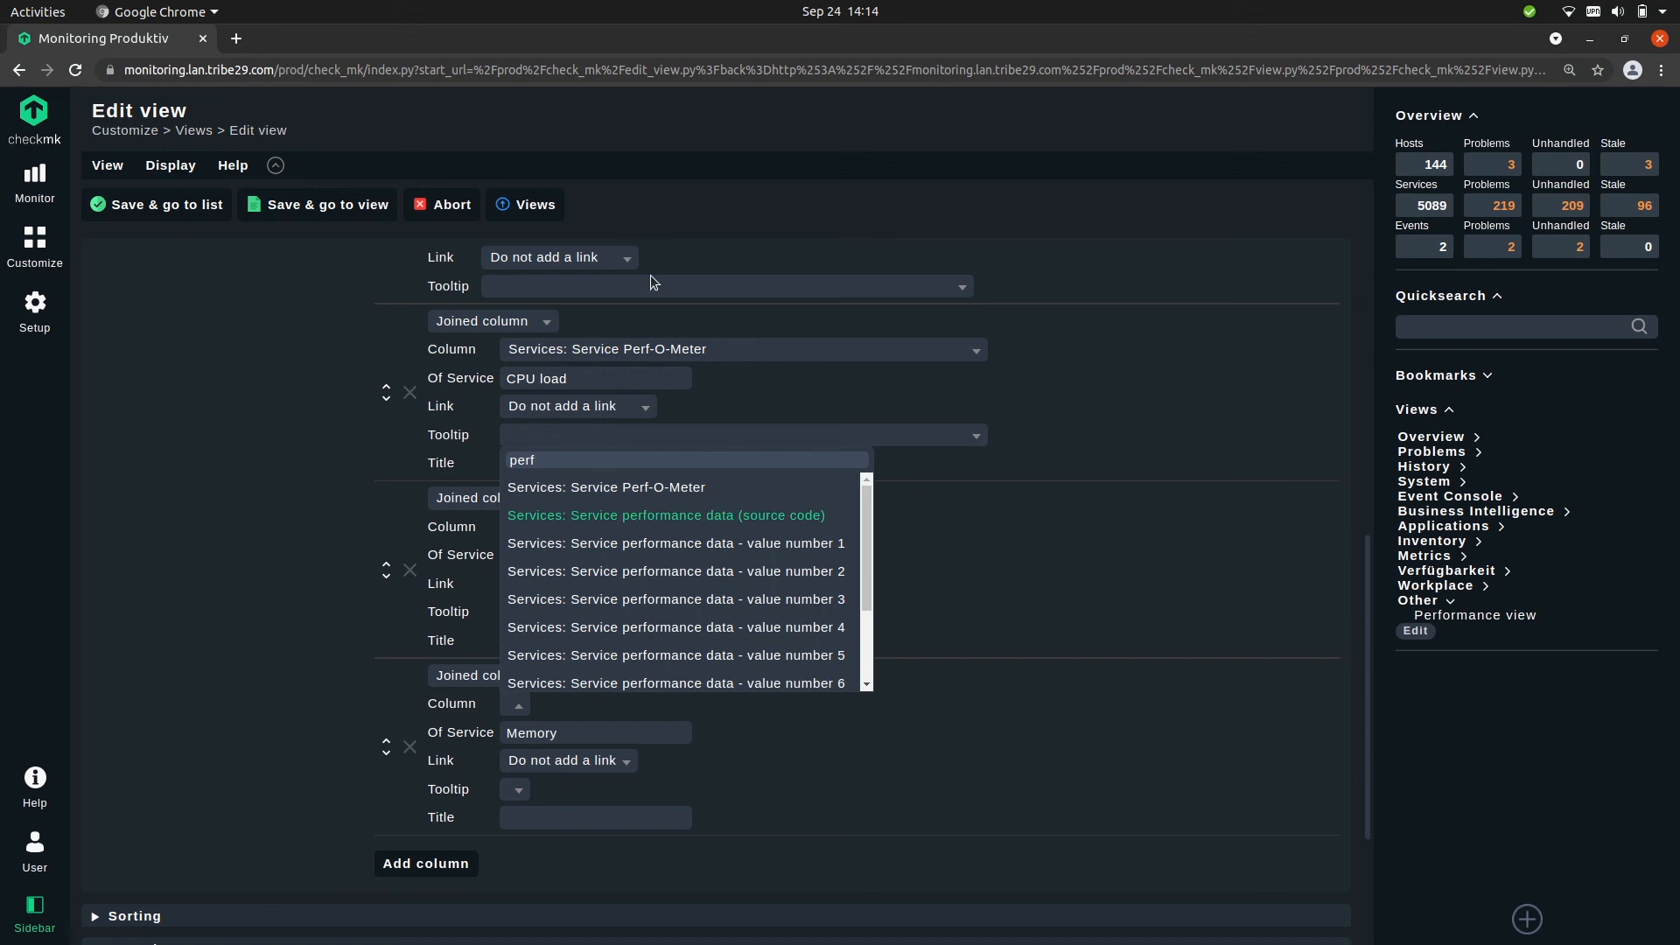
pyautogui.click(649, 486)
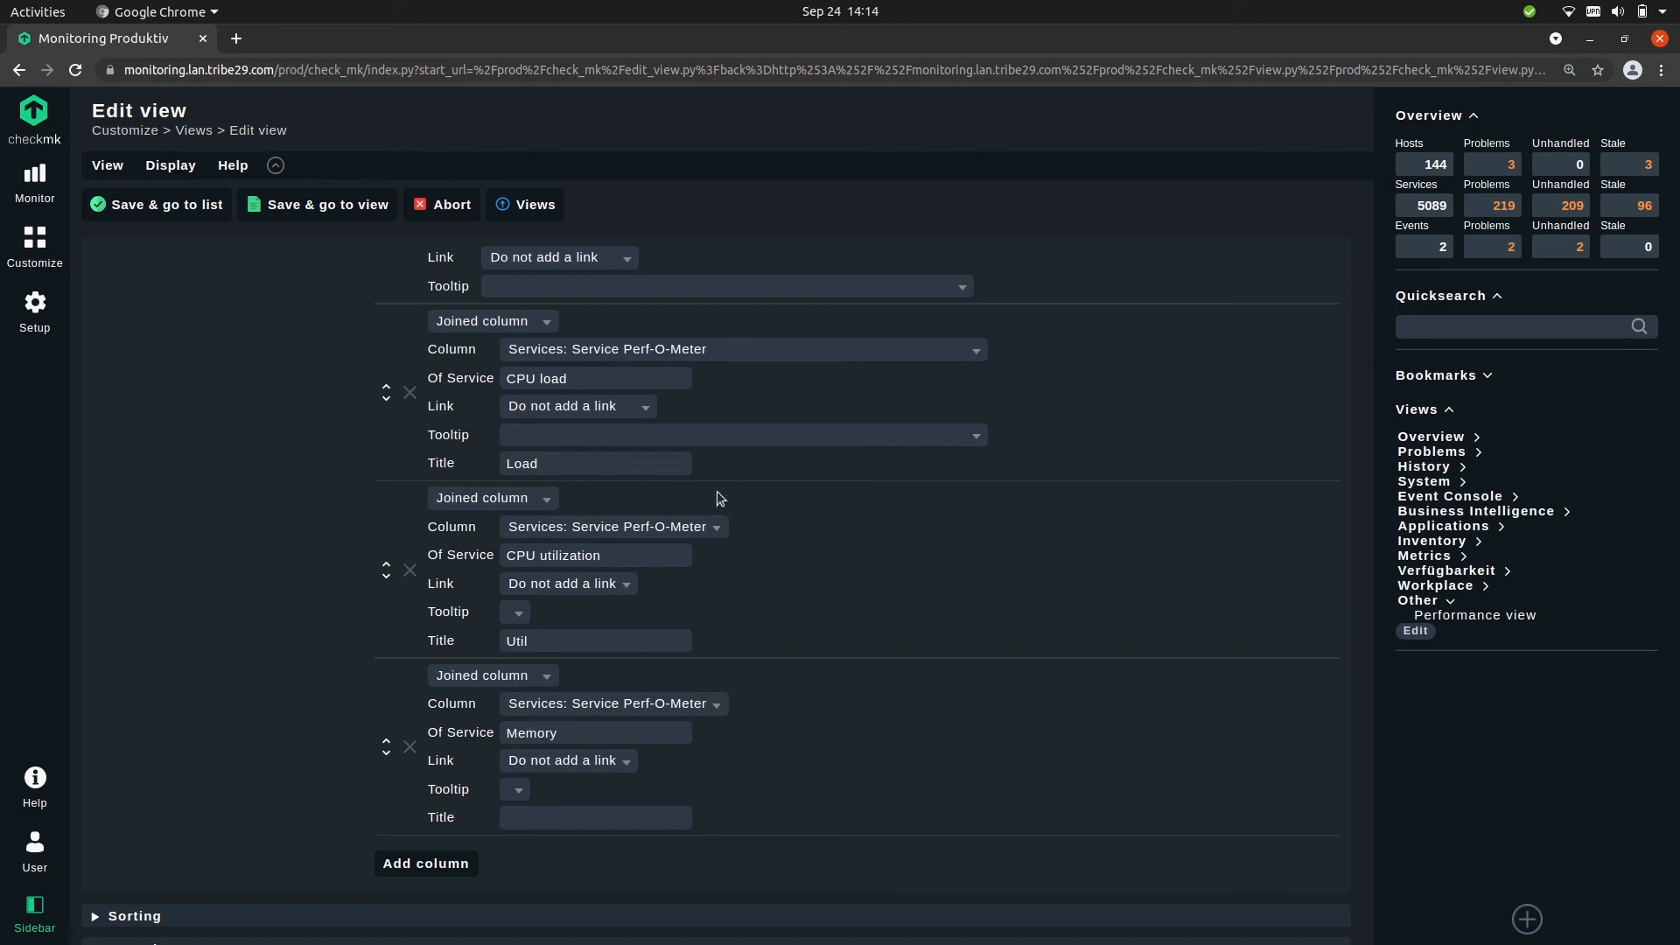
pyautogui.scroll(3, 204, 343)
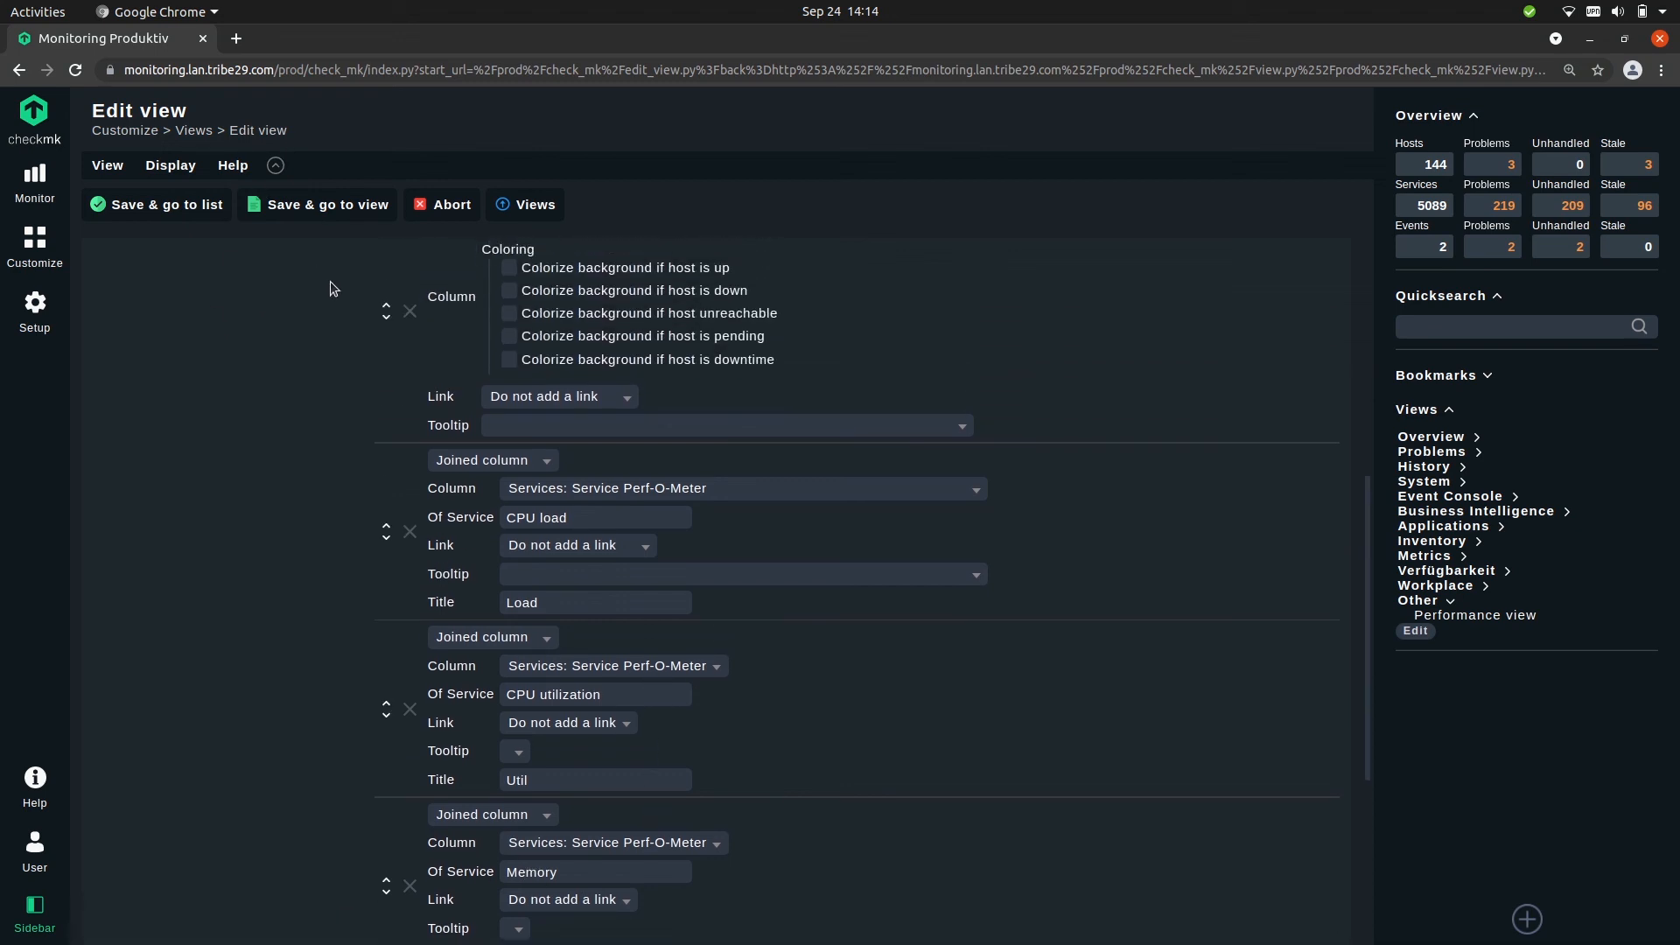
pyautogui.click(322, 208)
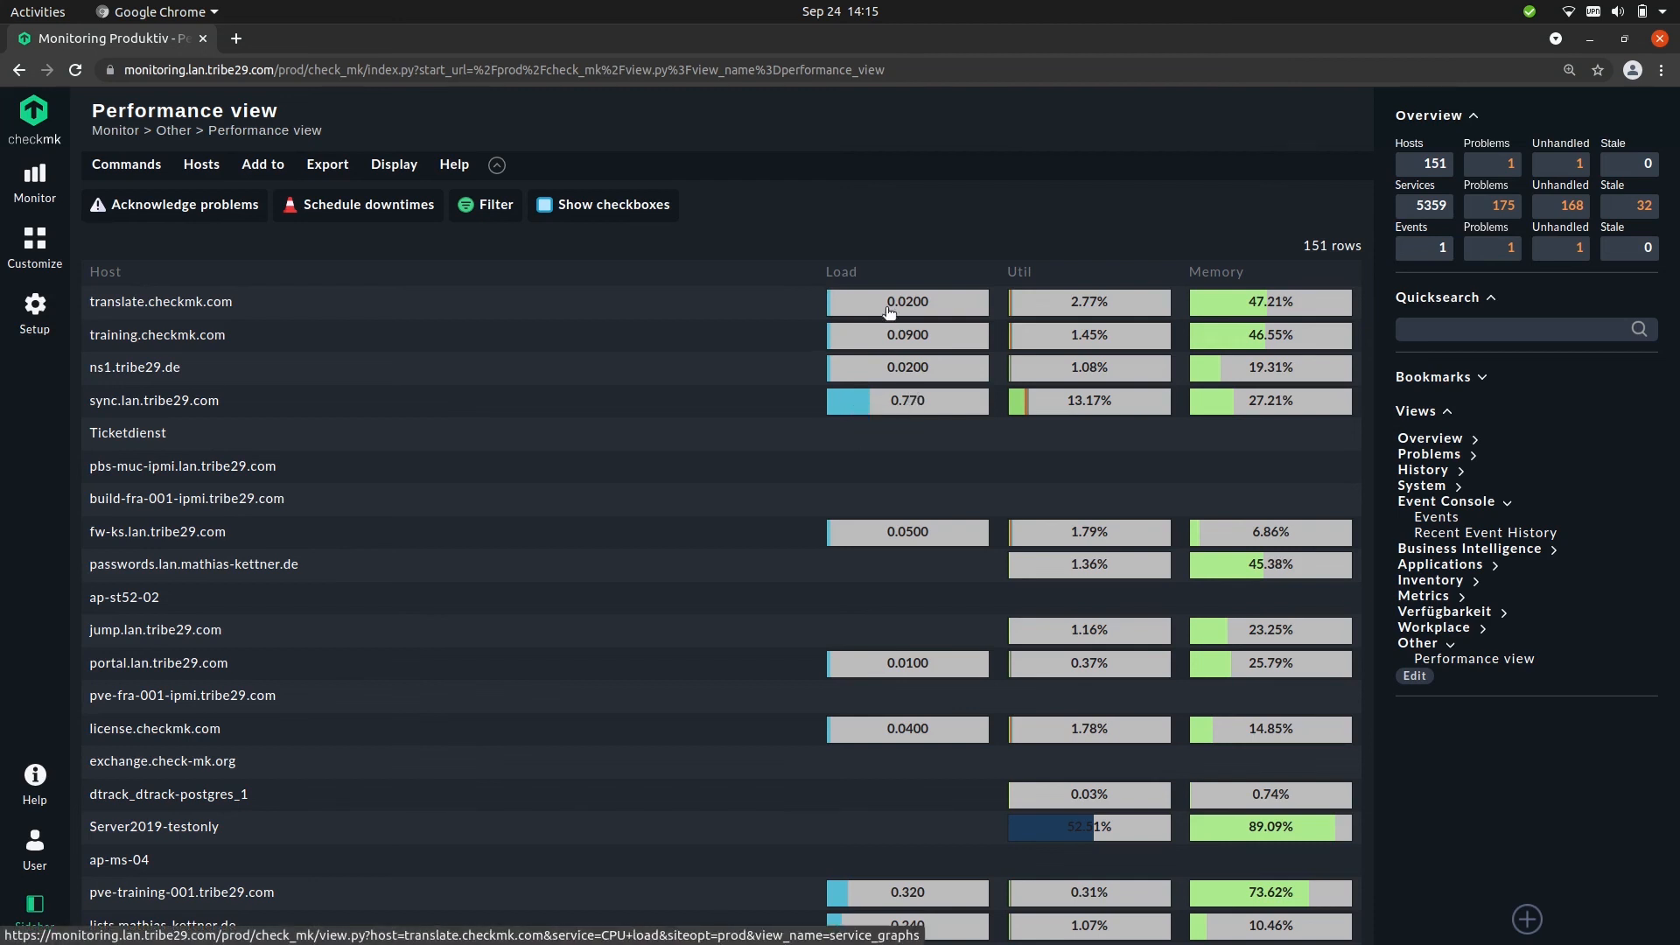
# Sort the host list by the Load column, look through the sorted hosts, and reverse the sort order
pyautogui.scroll(-2, 909, 448)
pyautogui.scroll(2, 1015, 379)
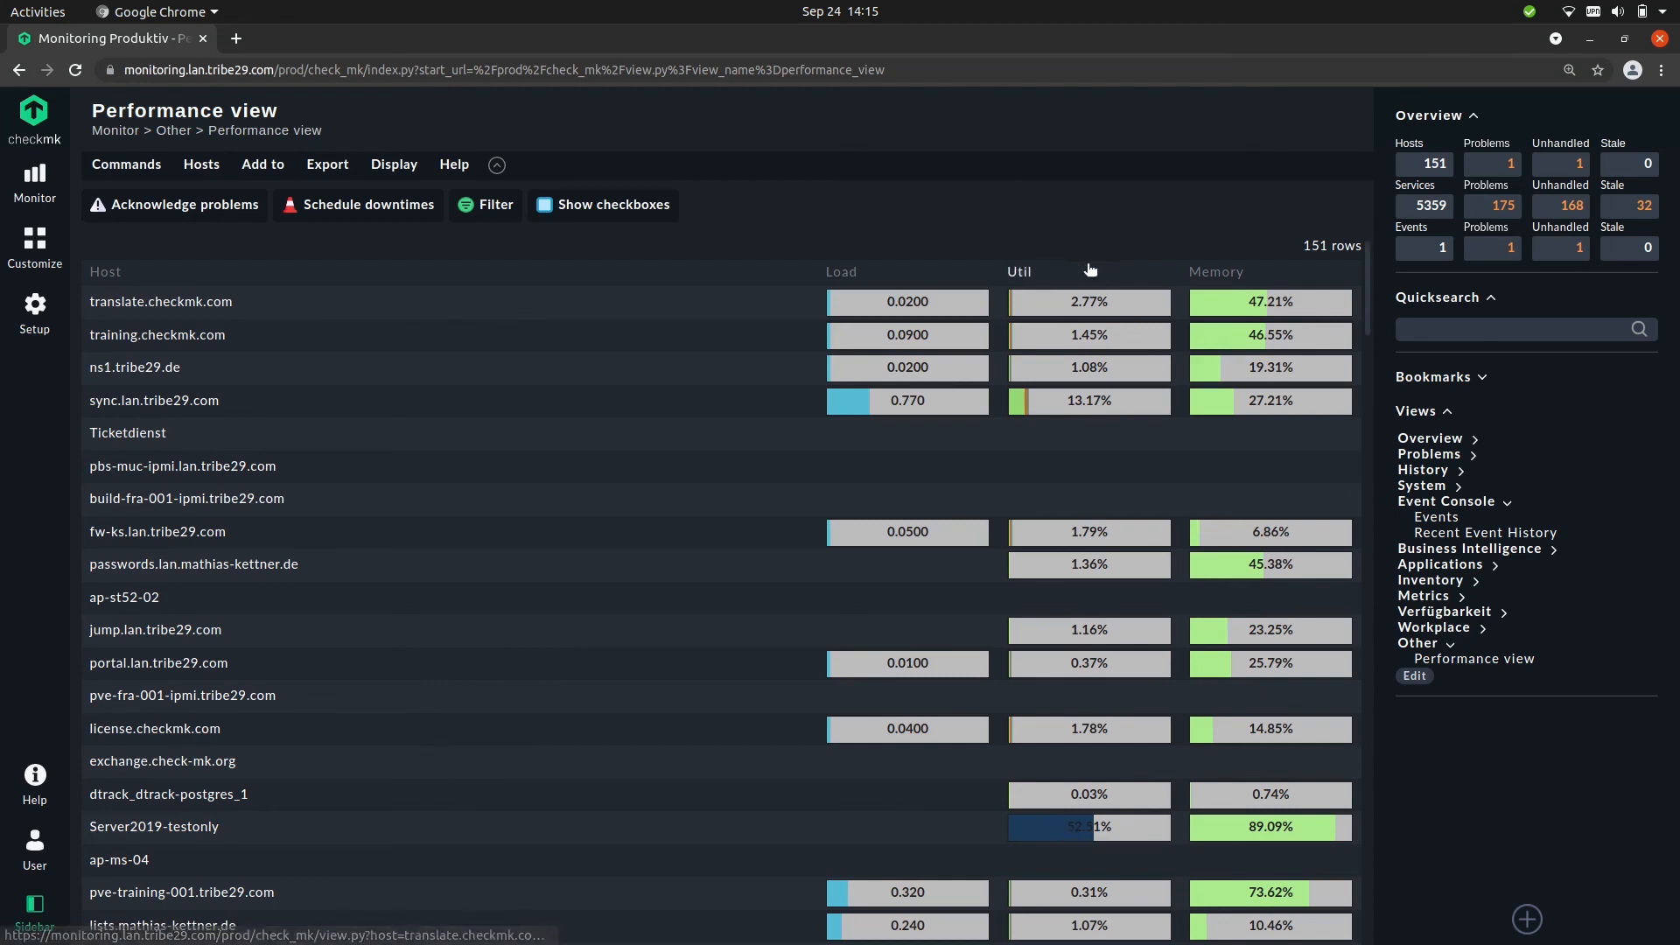
pyautogui.click(843, 273)
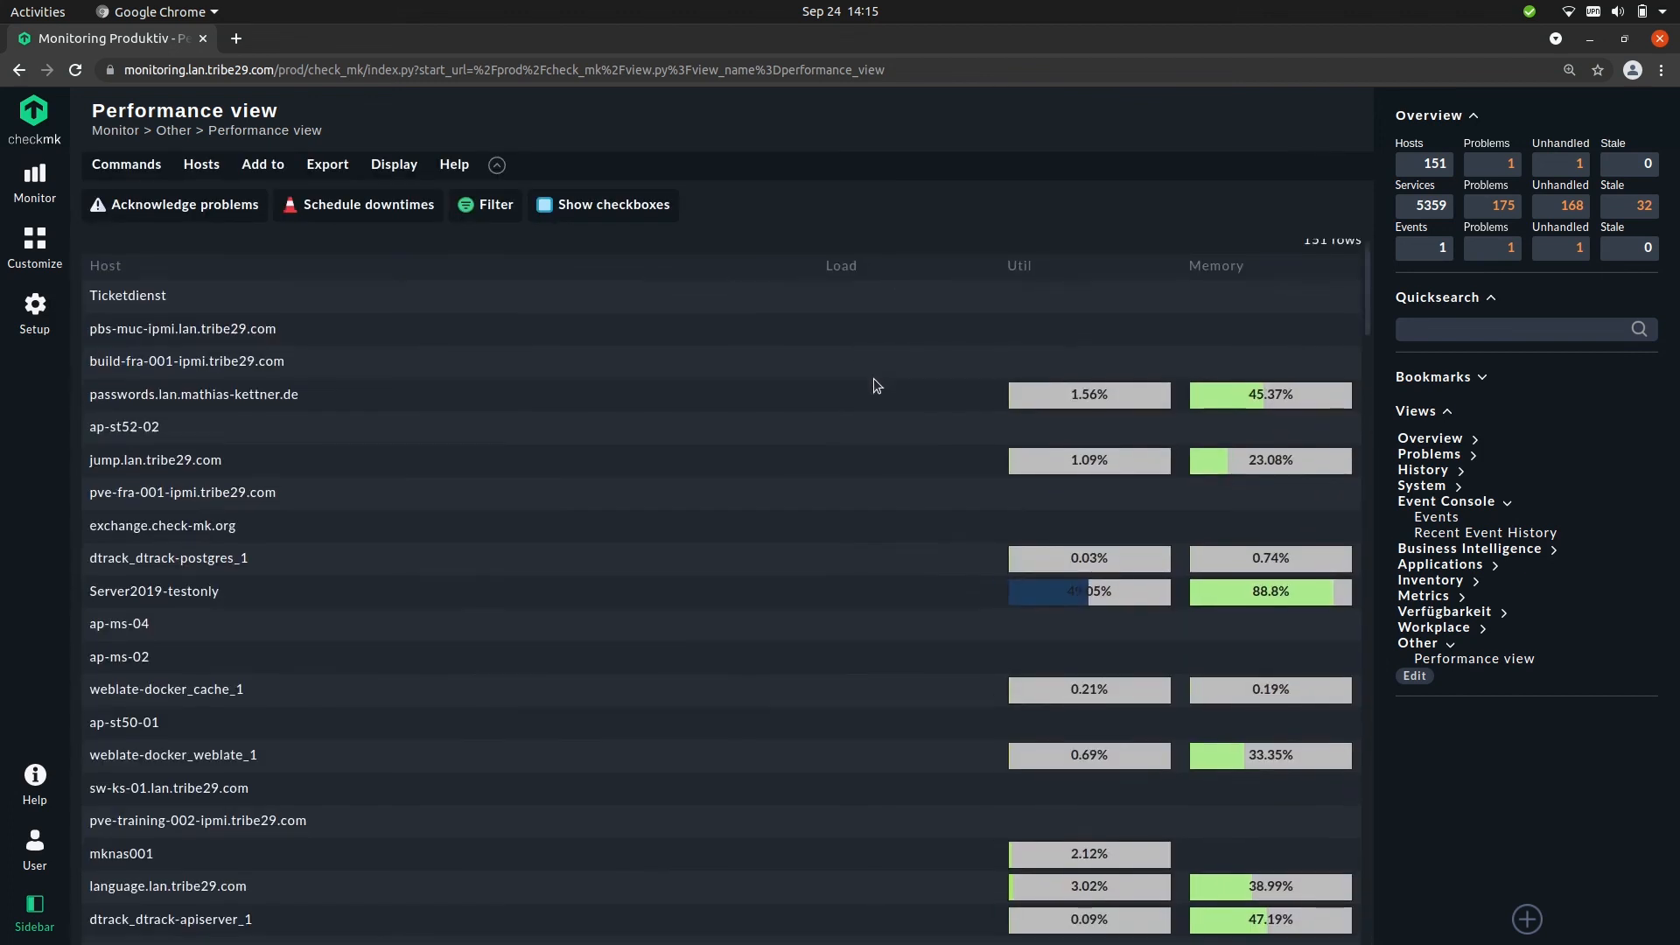
pyautogui.scroll(-4, 873, 399)
pyautogui.scroll(-10, 873, 399)
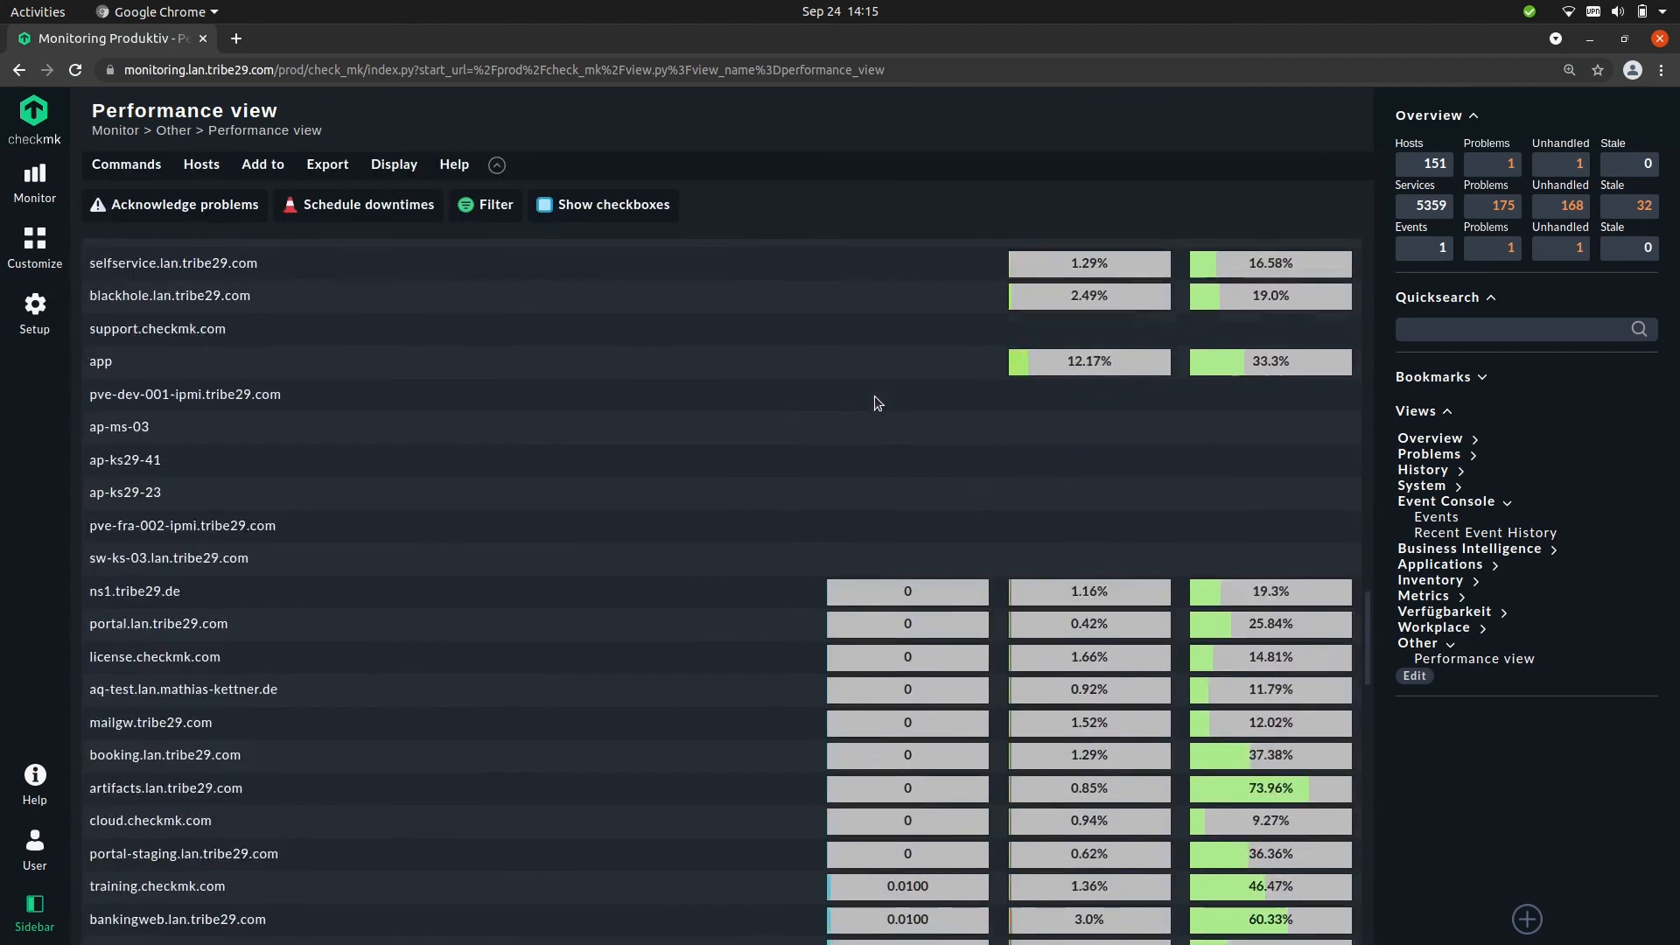
pyautogui.scroll(-12, 873, 399)
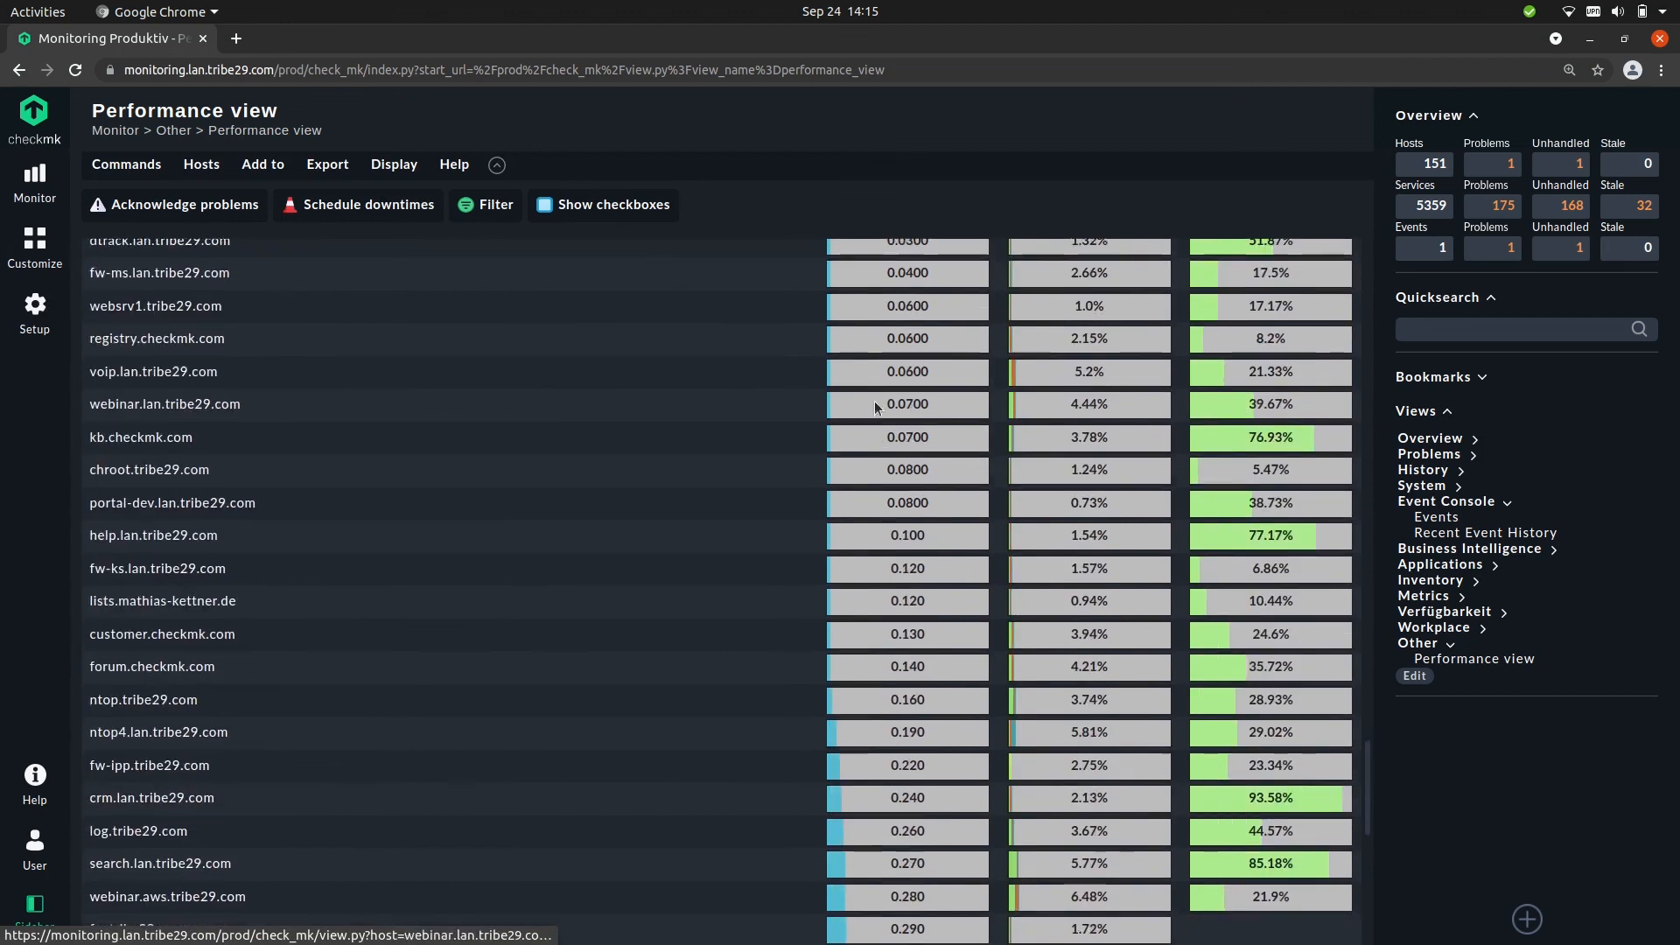
pyautogui.scroll(8, 875, 406)
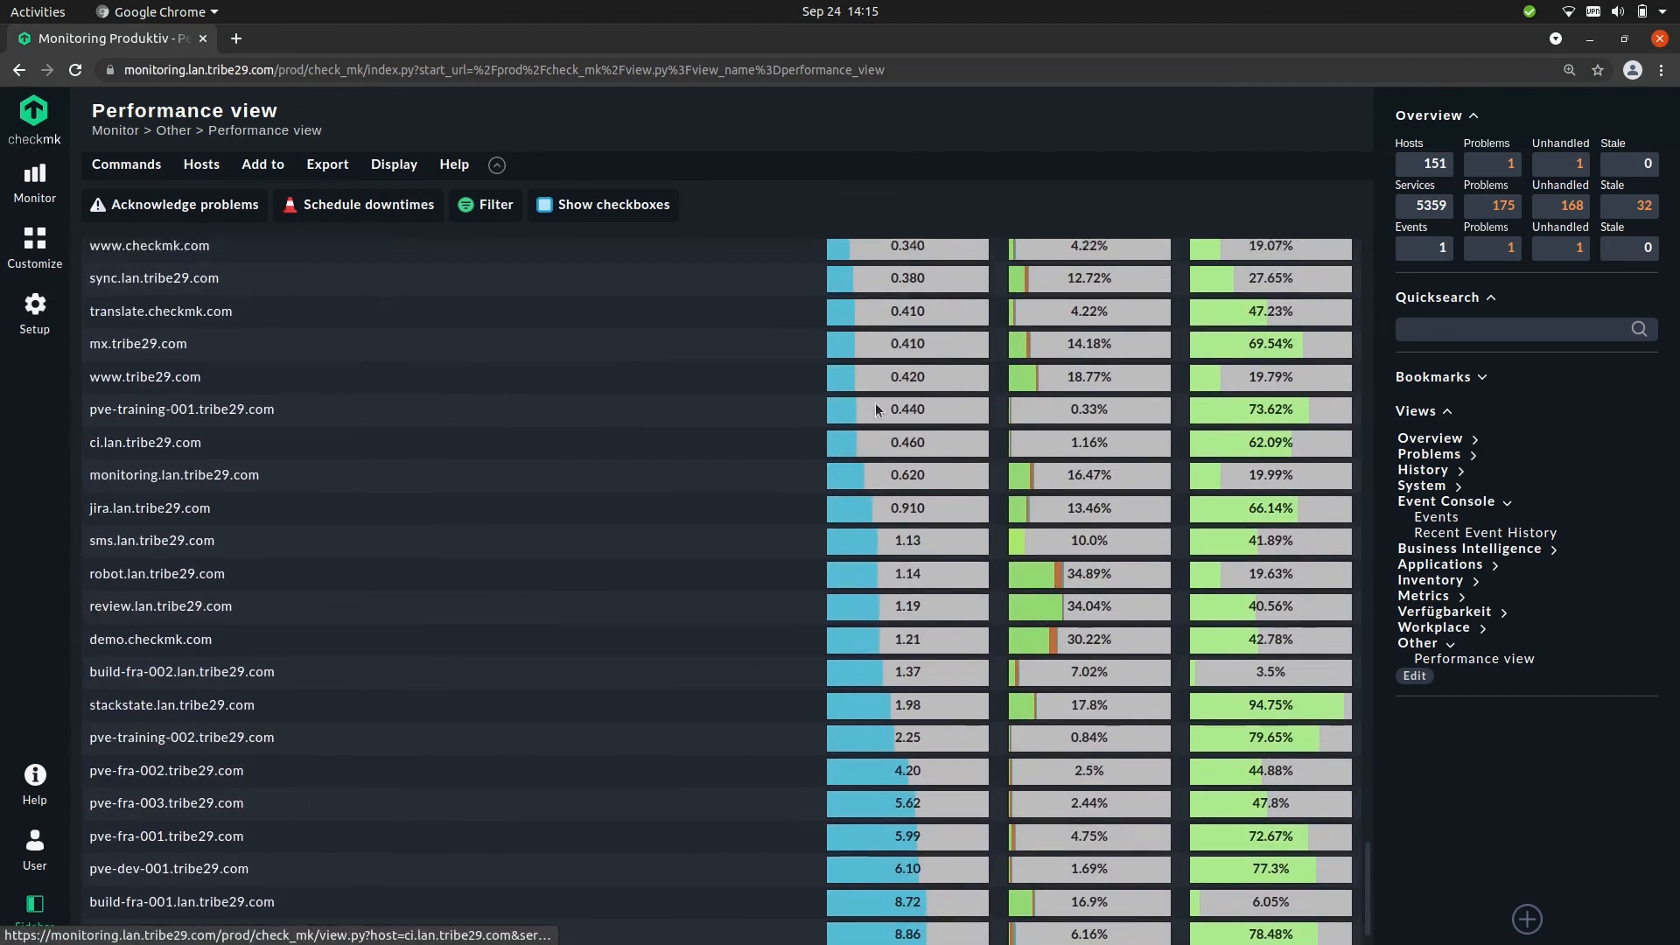
pyautogui.scroll(10, 884, 415)
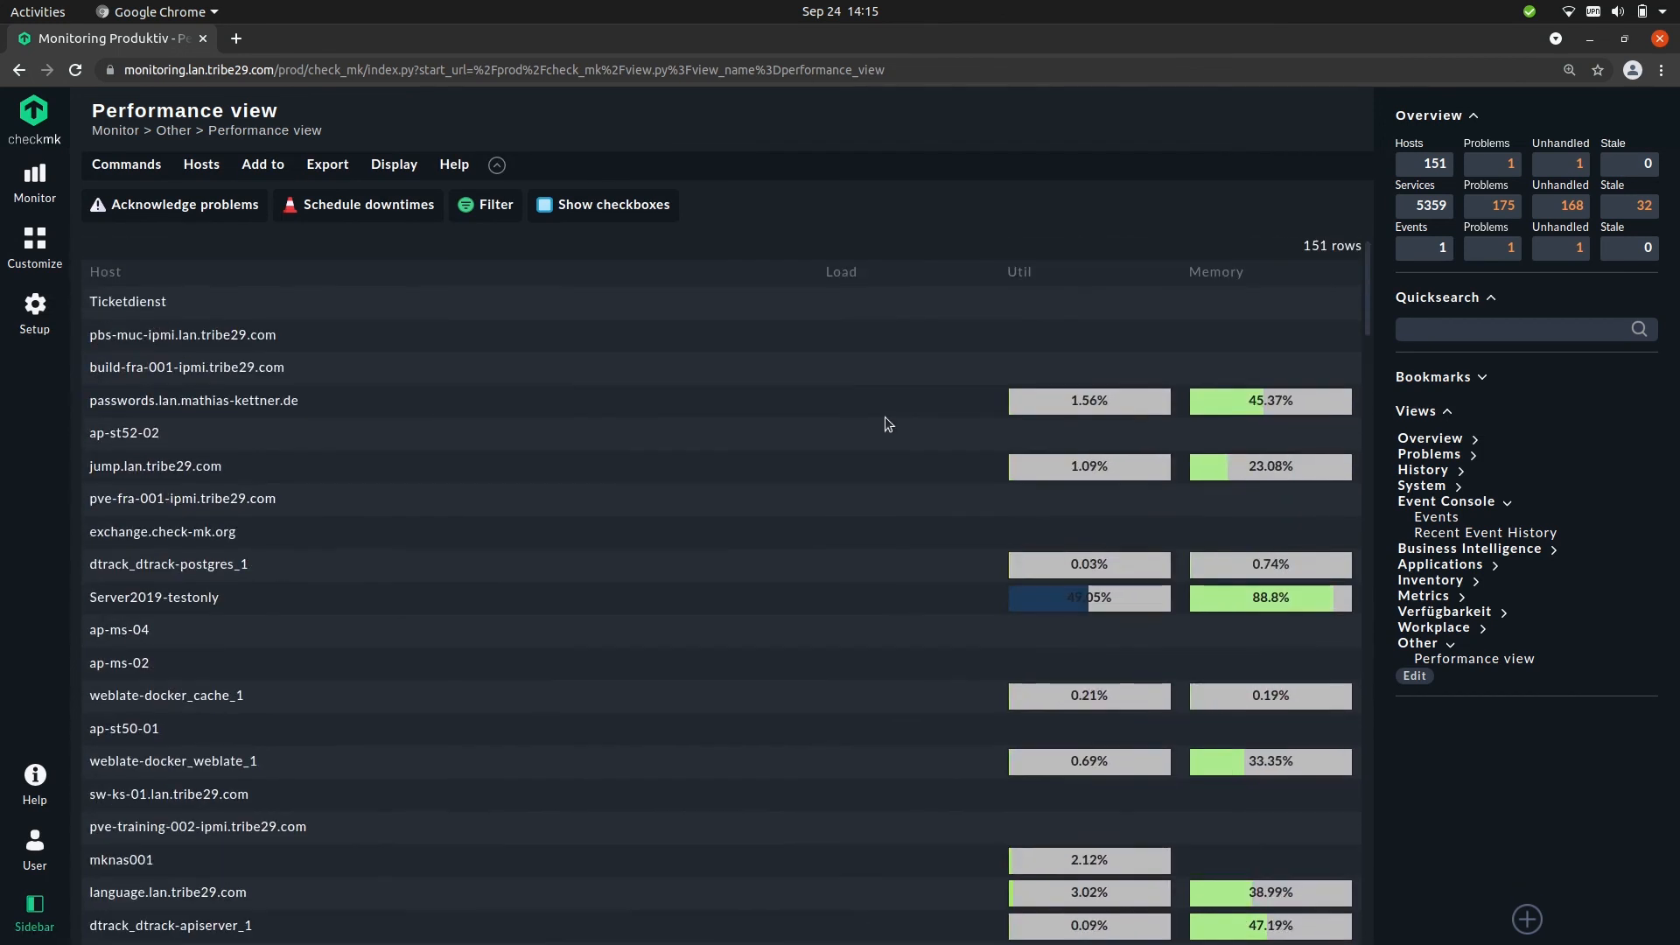
pyautogui.click(841, 272)
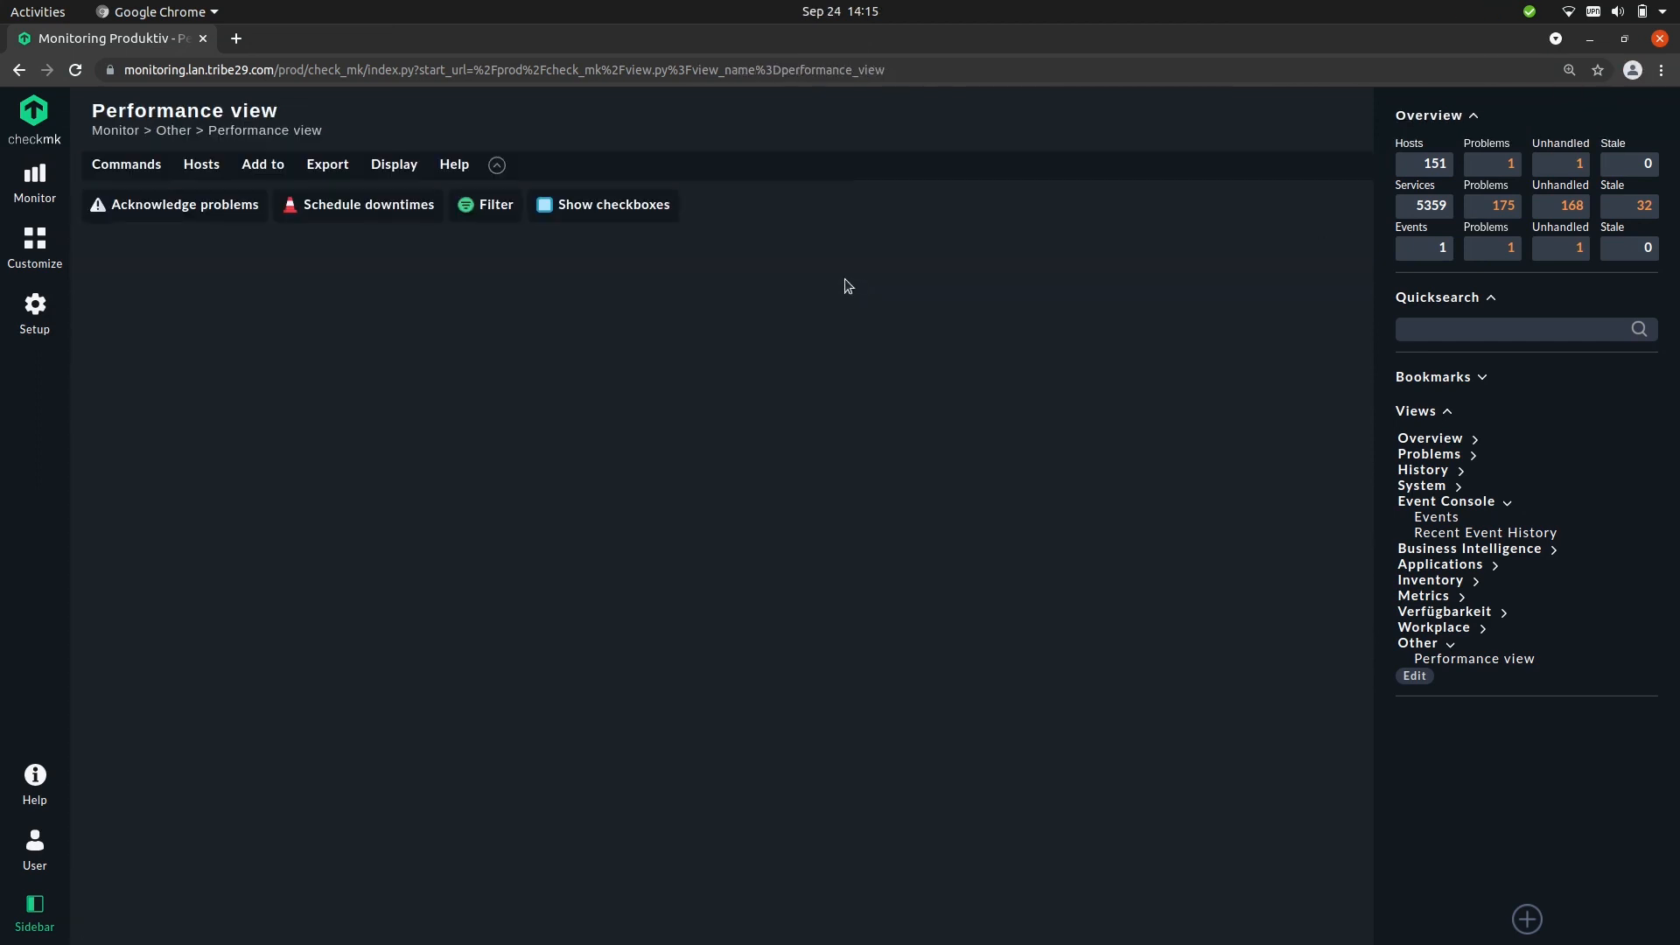